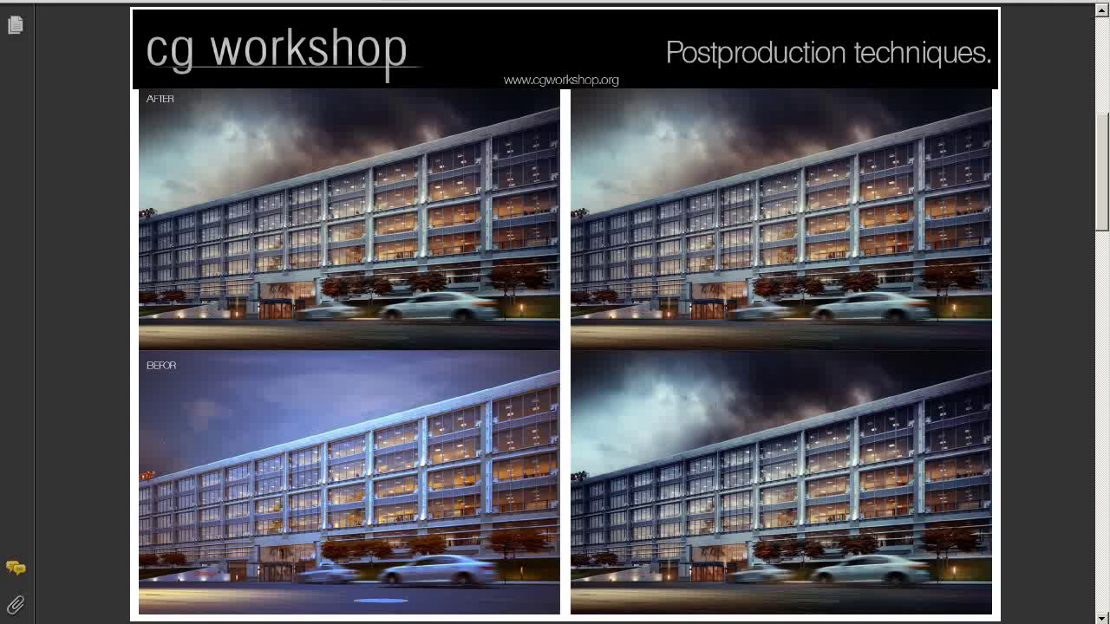
Add a VRayZDepth element (0.0m to 12.7m) to the Render Elements list in 3ds Max Render Setup
{"action": "key", "text": "alt+Tab"}
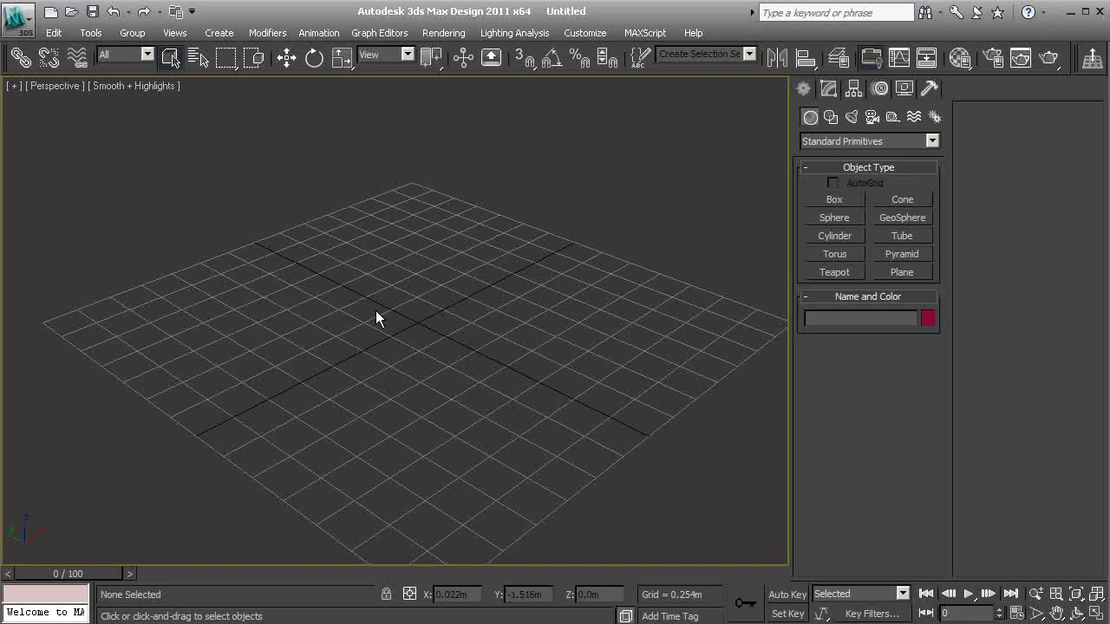
{"action": "left_click", "coordinate": [995, 56]}
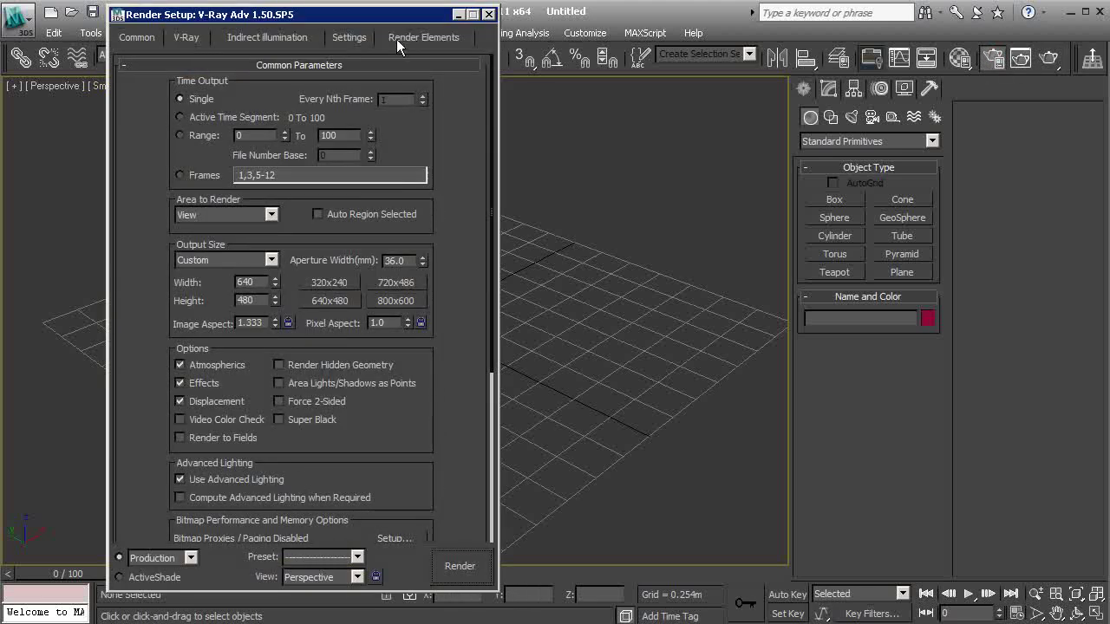
{"action": "left_click", "coordinate": [397, 39]}
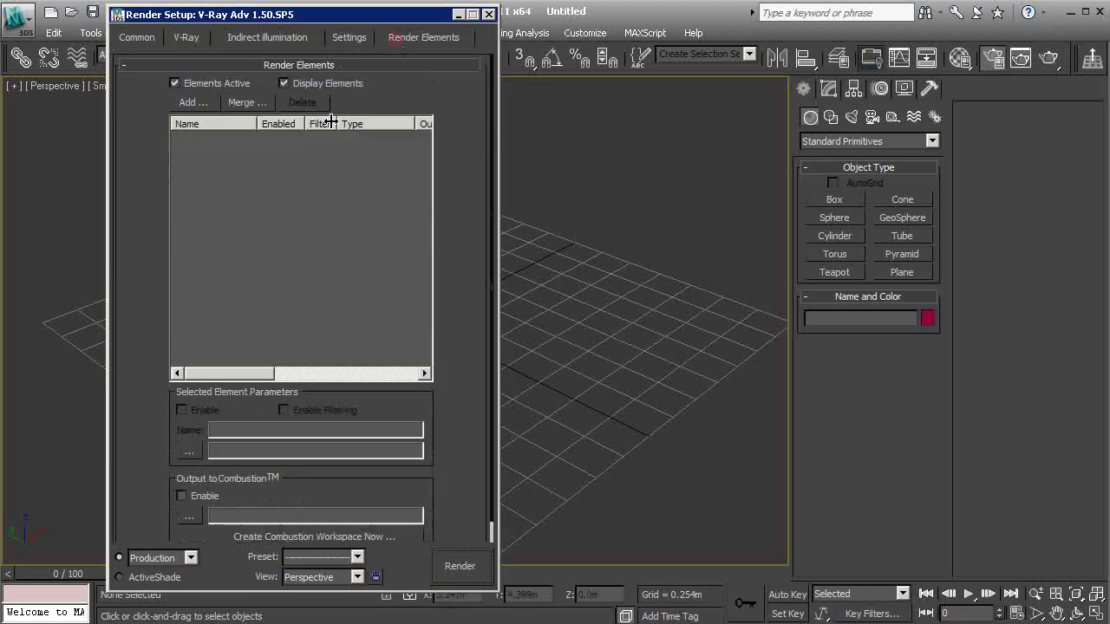
{"action": "left_click", "coordinate": [190, 106]}
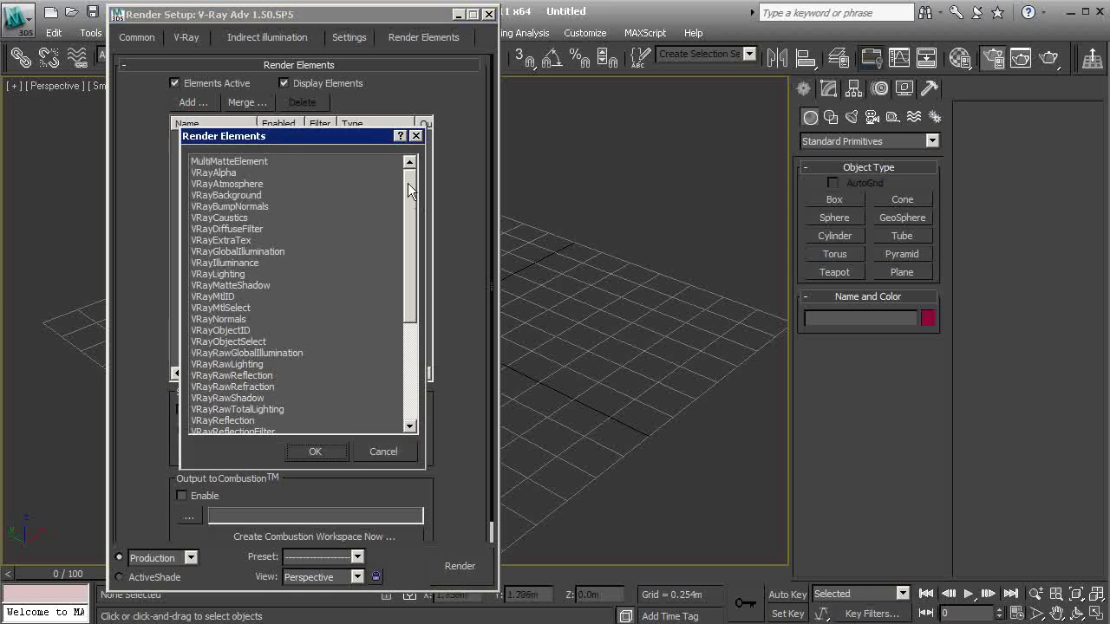
{"action": "left_click_drag", "start_coordinate": [408, 183], "coordinate": [273, 402]}
{"action": "left_click", "coordinate": [237, 422]}
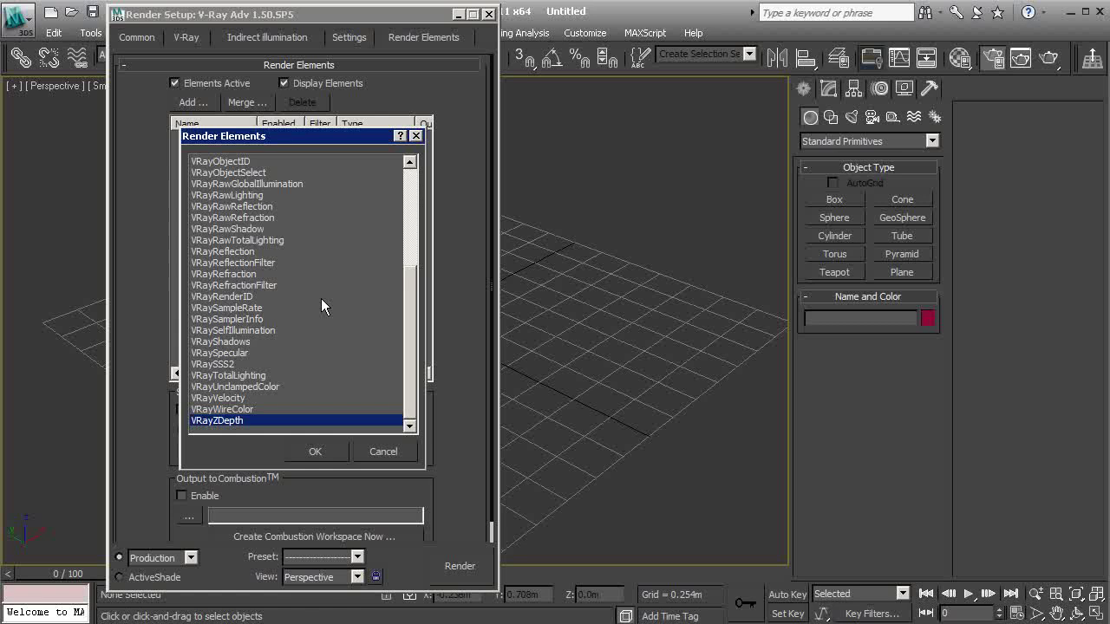
{"action": "left_click", "coordinate": [316, 451]}
{"action": "mouse_move", "coordinate": [449, 404]}
{"action": "left_mouse_down"}
{"action": "mouse_move", "coordinate": [461, 300]}
{"action": "mouse_move", "coordinate": [453, 222]}
{"action": "left_mouse_up"}
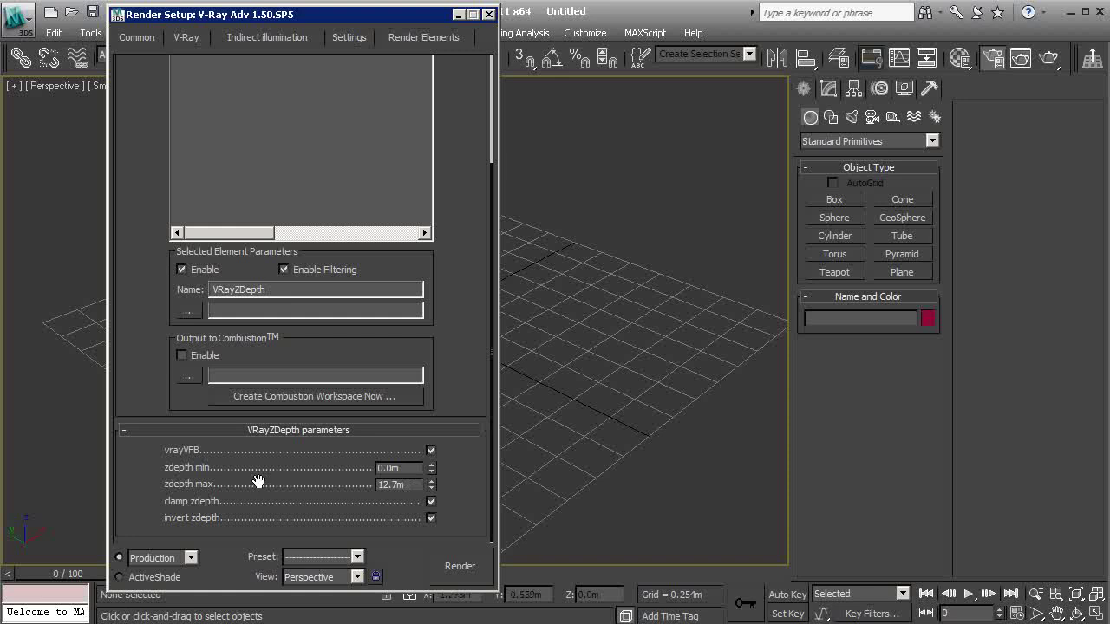
{"action": "left_click_drag", "start_coordinate": [259, 482], "coordinate": [248, 504]}
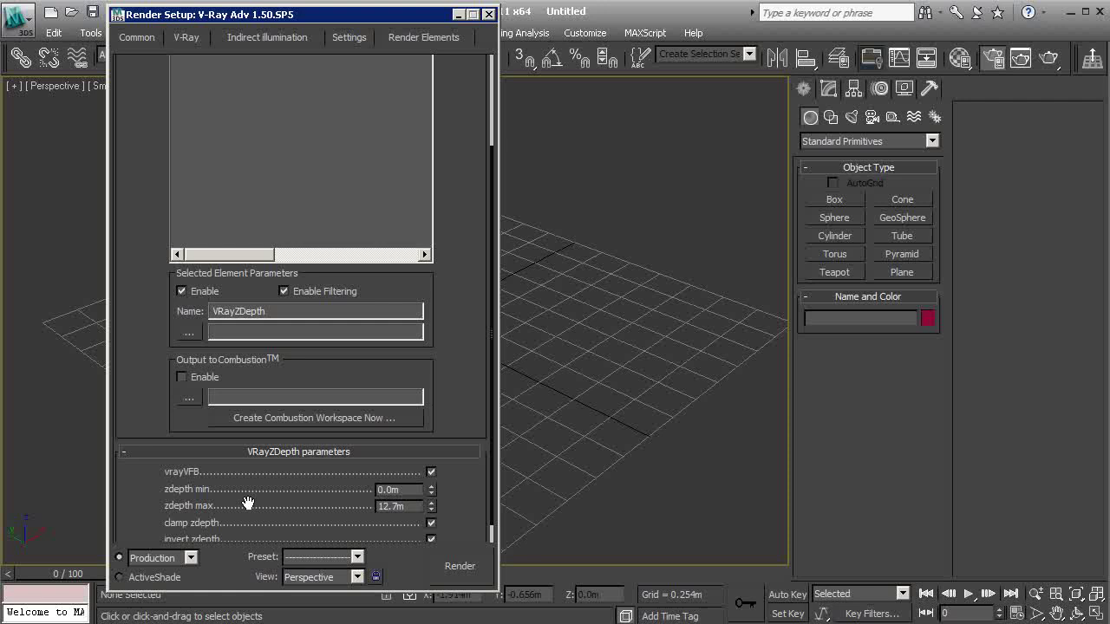
{"action": "scroll", "coordinate": [252, 501], "scroll_direction": "up", "scroll_amount": 3}
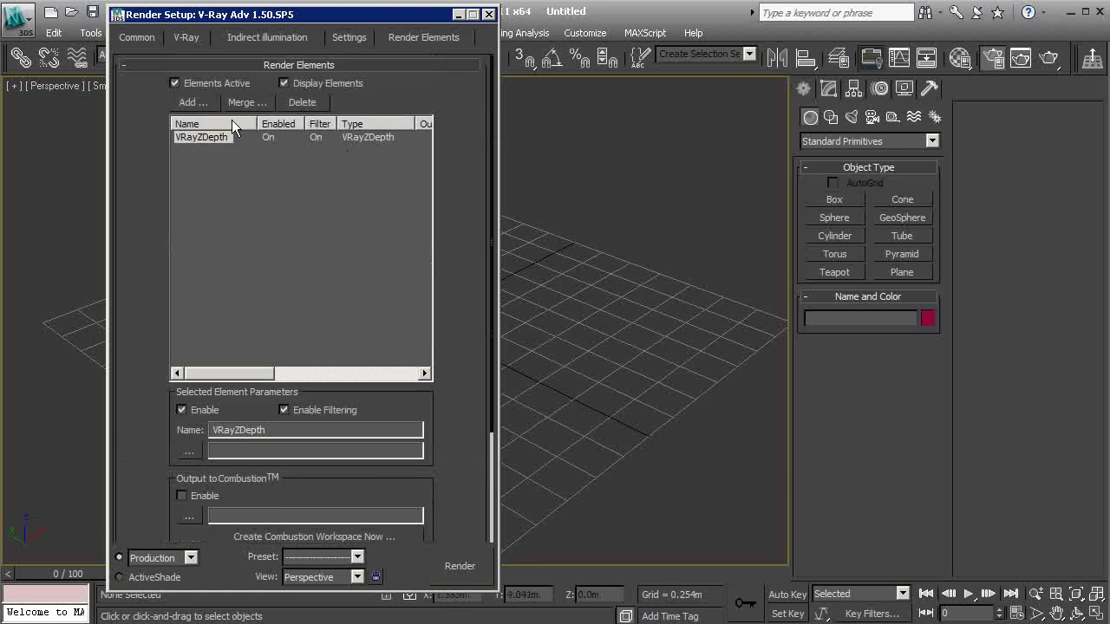
Select the VRayRawReflection, VRayRawRefraction and VRayReflectionFilter passes in the render elements list
{"action": "left_click", "coordinate": [186, 105]}
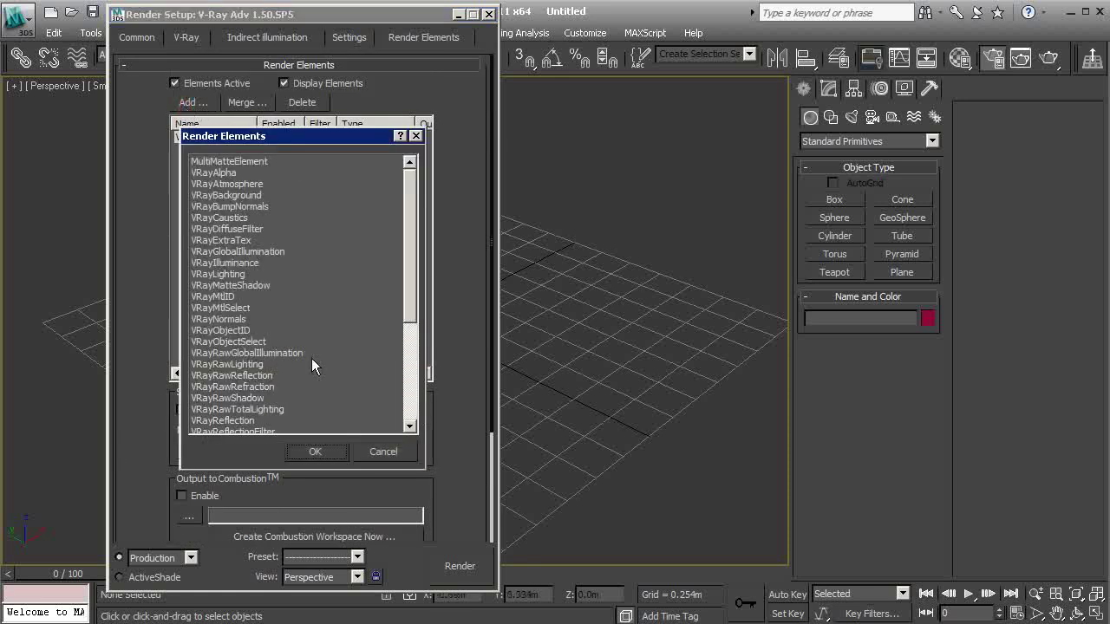
{"action": "left_click", "coordinate": [314, 374]}
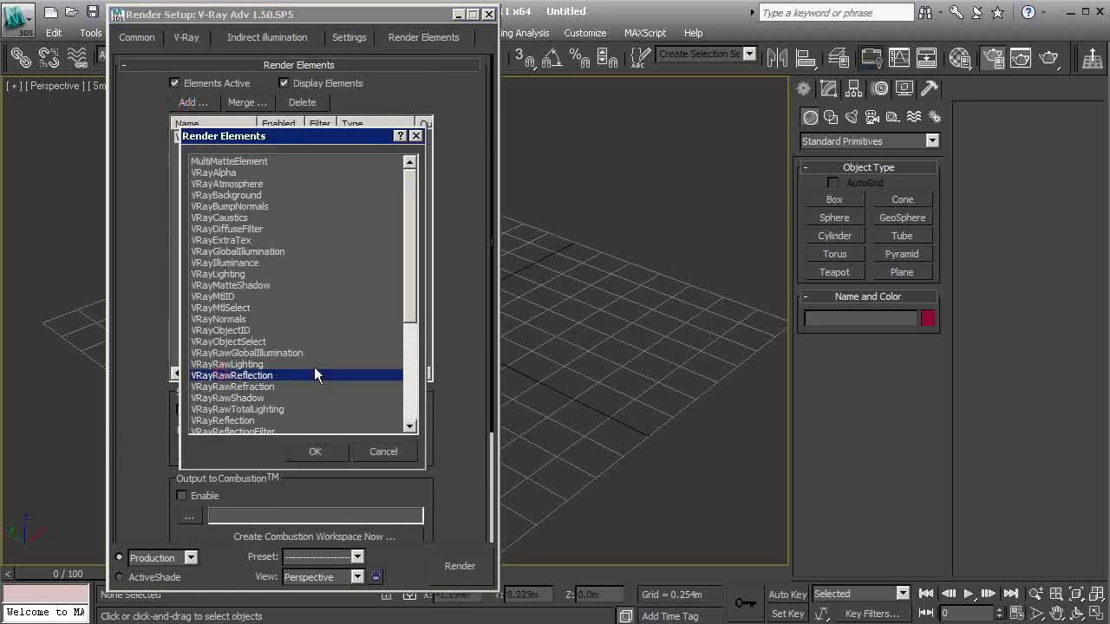
{"action": "left_click", "coordinate": [243, 388]}
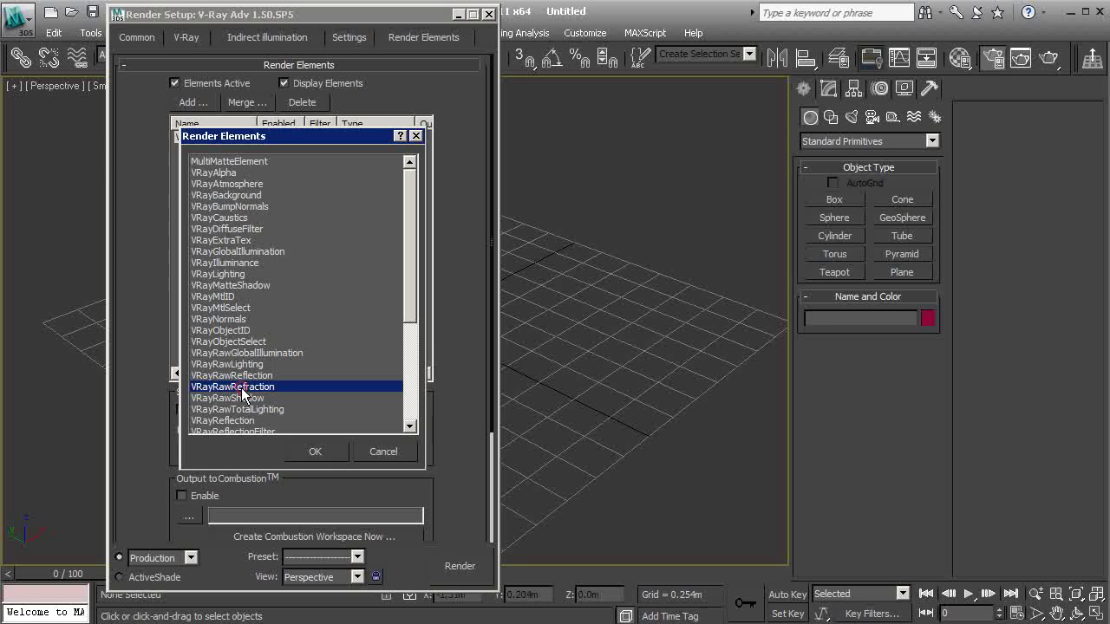
{"action": "scroll", "coordinate": [270, 340], "scroll_direction": "down", "scroll_amount": 2}
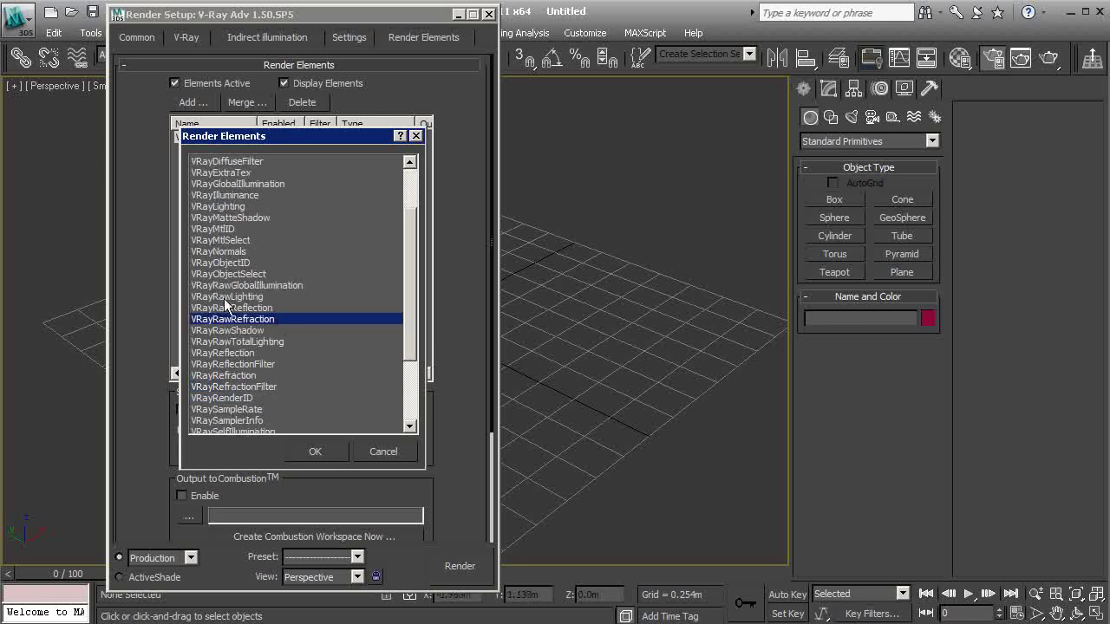
{"action": "left_click", "coordinate": [251, 308], "text": "ctrl"}
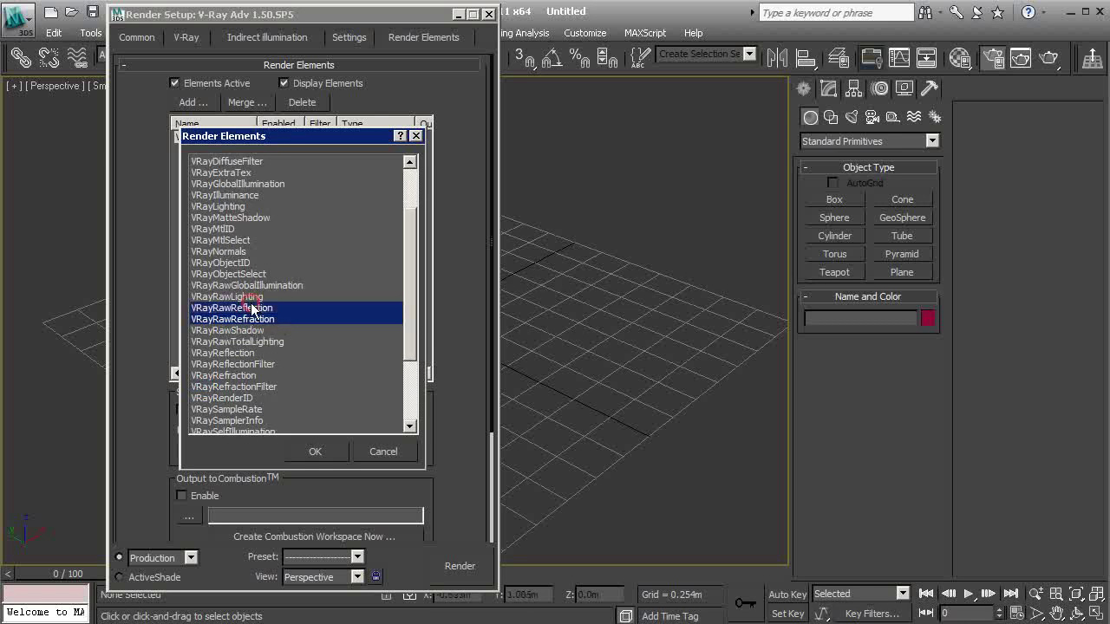
{"action": "left_click", "coordinate": [235, 364], "text": "shift"}
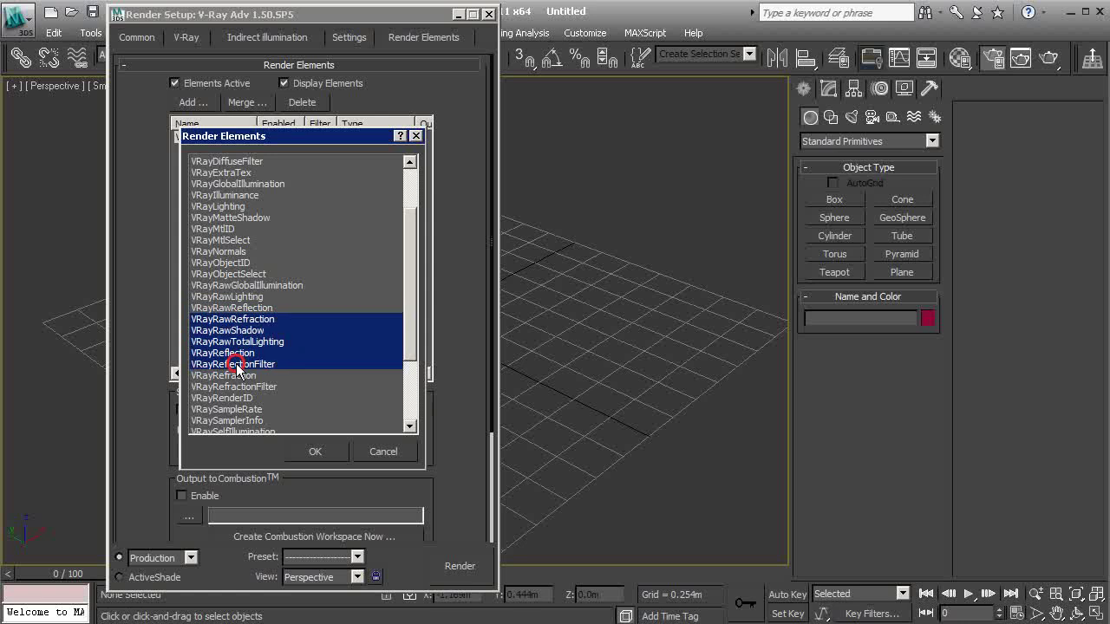
{"action": "left_click", "coordinate": [237, 365]}
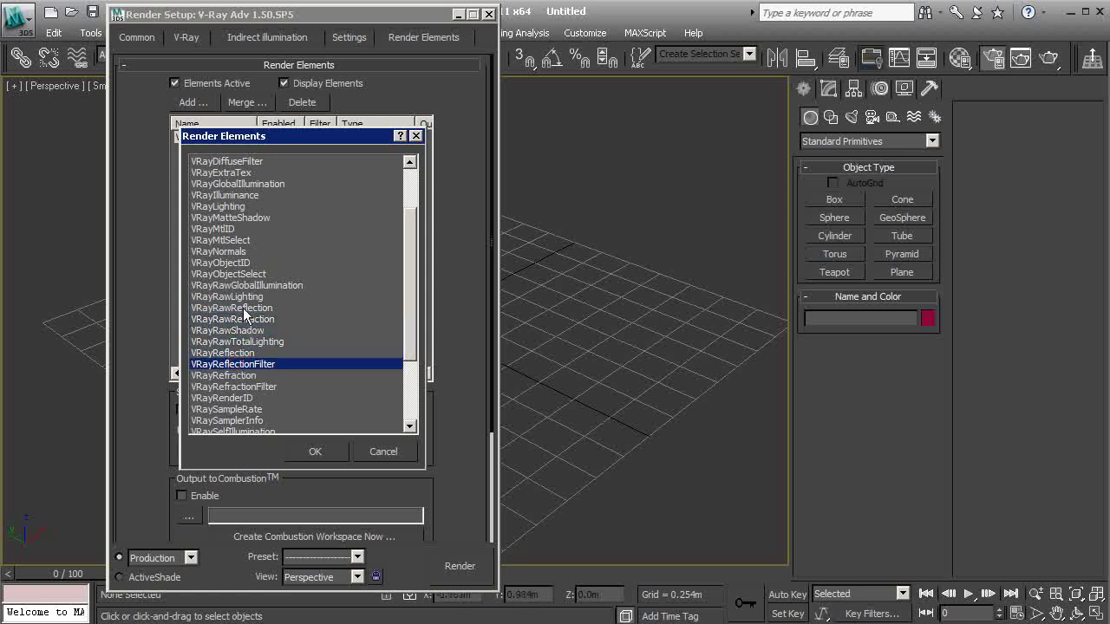
{"action": "left_click", "coordinate": [242, 309], "text": "ctrl"}
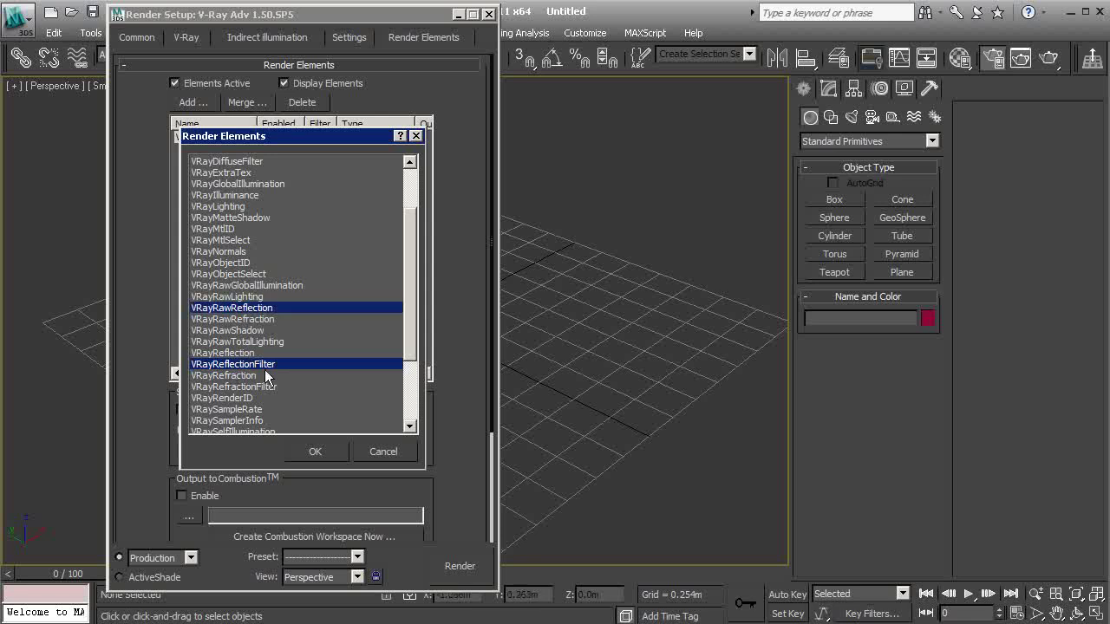
Add VRayRefractionFilter, VRayRawRefraction and VRayZDepth to the selection, then cancel and close Render Setup
{"action": "scroll", "coordinate": [269, 364], "scroll_direction": "down", "scroll_amount": 2}
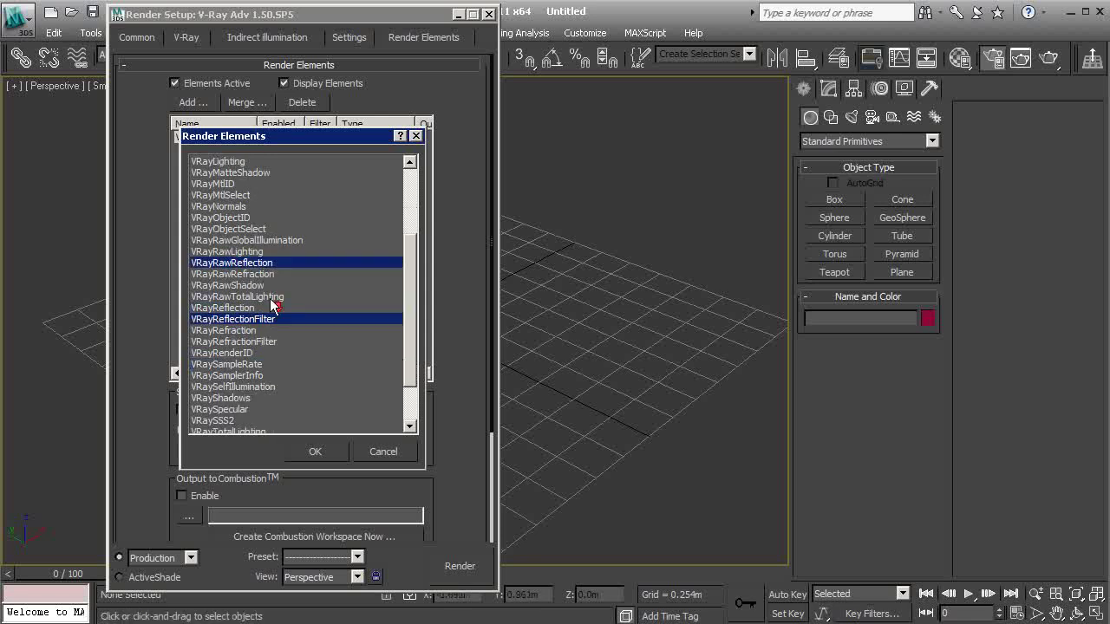
{"action": "left_click", "coordinate": [246, 343], "text": "ctrl"}
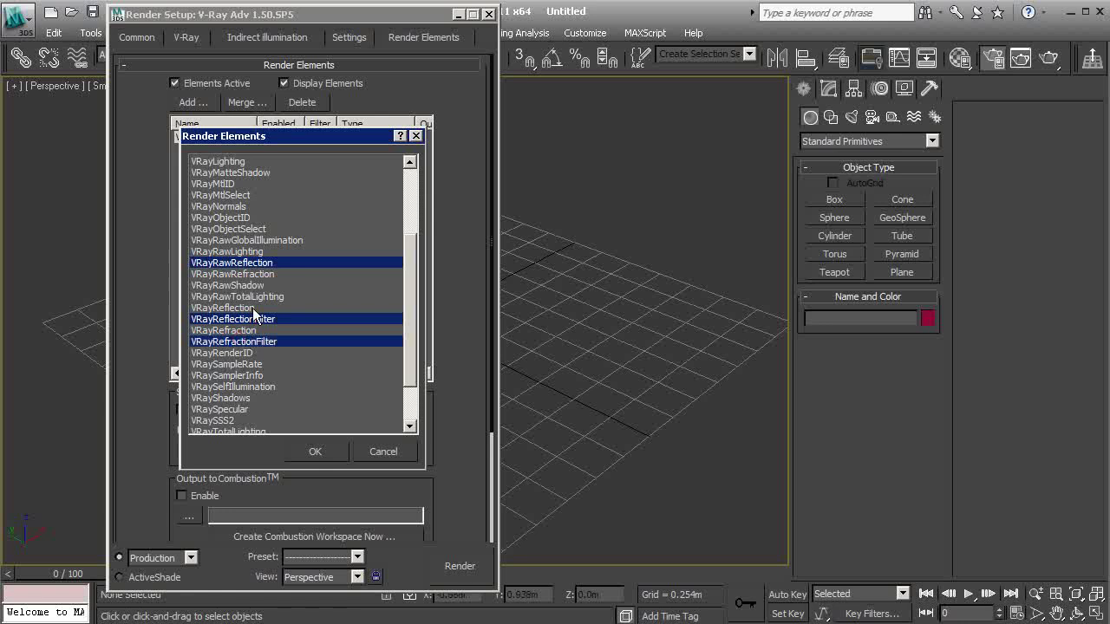
{"action": "left_click", "coordinate": [258, 275], "text": "ctrl"}
{"action": "scroll", "coordinate": [258, 316], "scroll_direction": "down", "scroll_amount": 2}
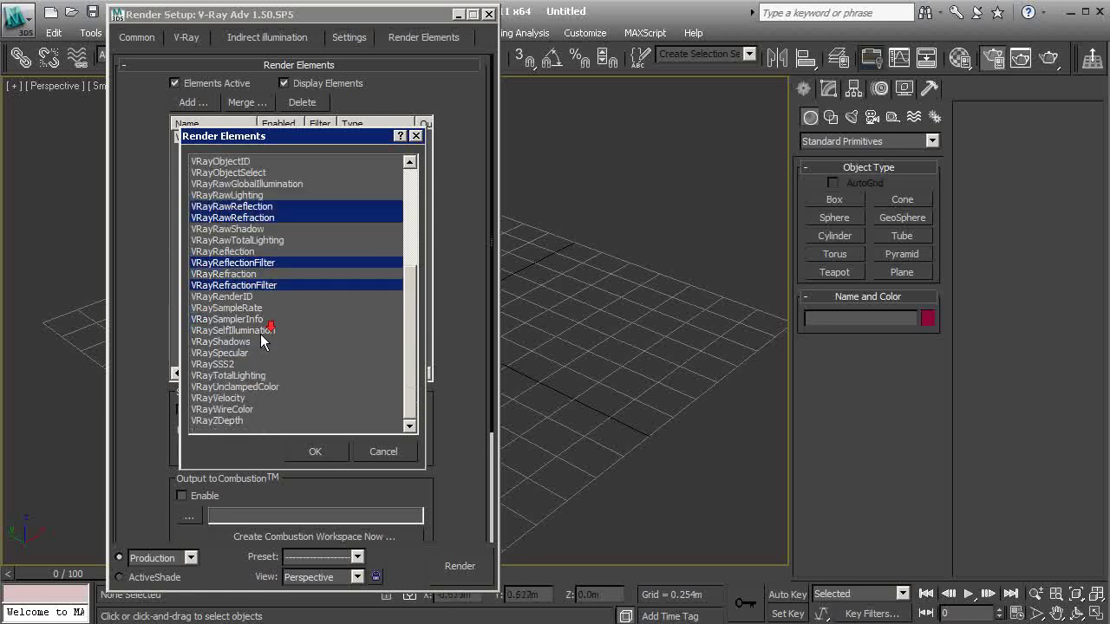
{"action": "left_click", "coordinate": [233, 420], "text": "ctrl"}
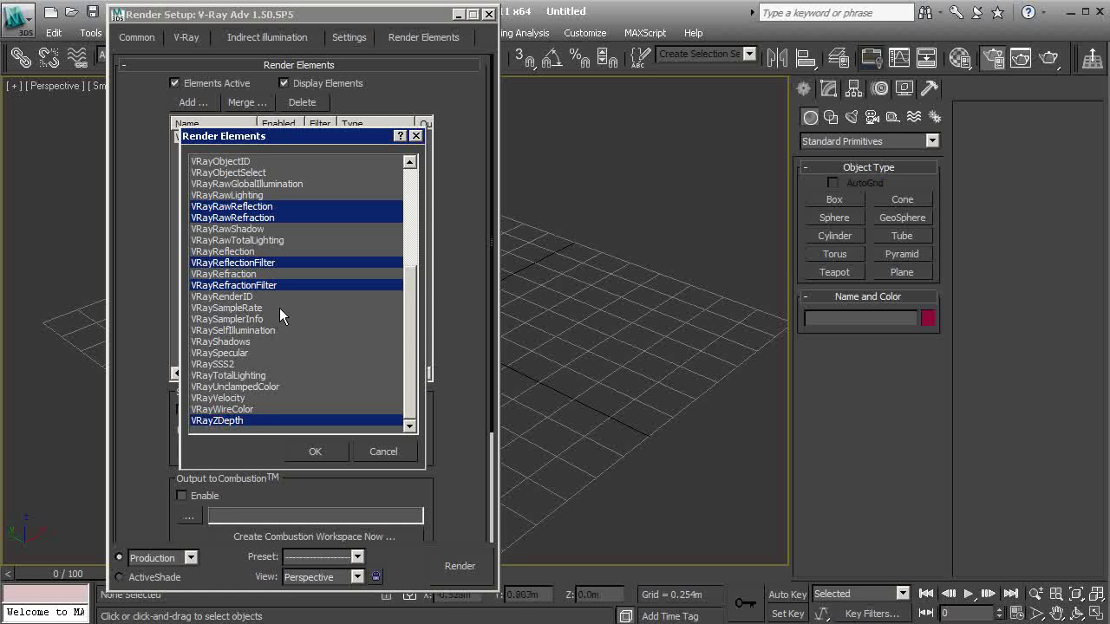
{"action": "scroll", "coordinate": [277, 351], "scroll_direction": "up", "scroll_amount": 3}
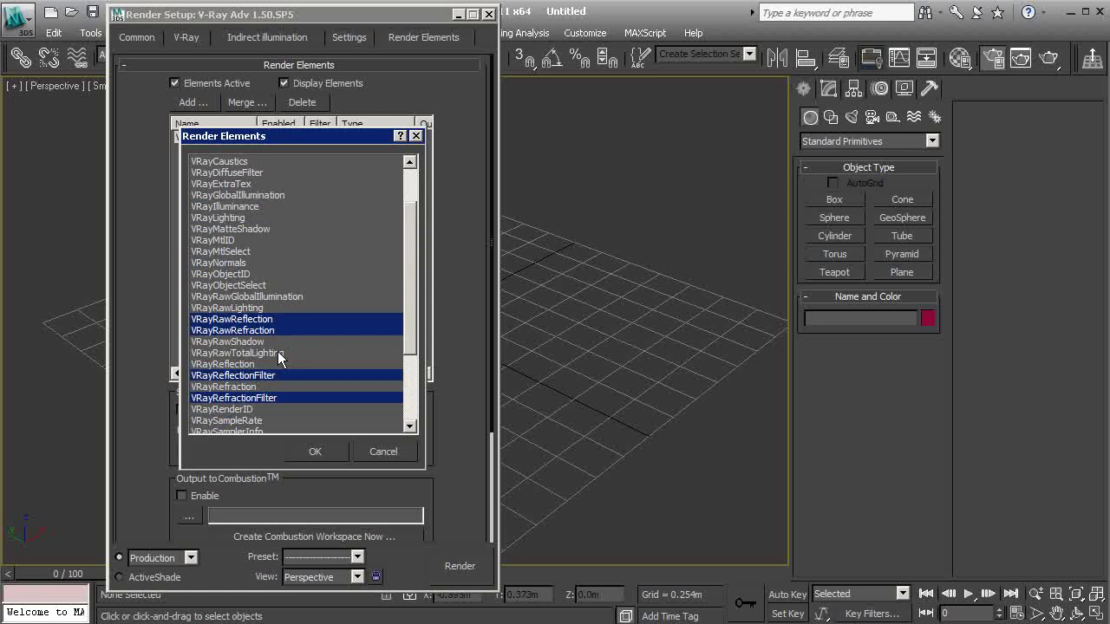
{"action": "left_click", "coordinate": [384, 449]}
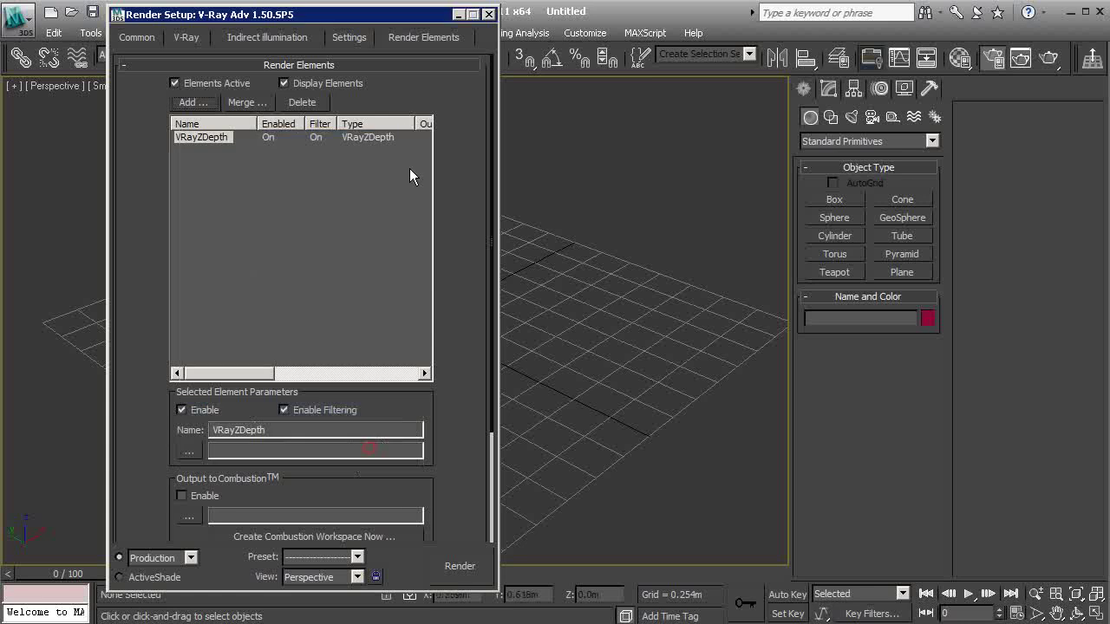
{"action": "left_click", "coordinate": [490, 15]}
In Photoshop, look through a.bmp, ref2.bmp, ref fil.bmp and ref.bmp, then show Layer 2 in refract.bmp
{"action": "key", "text": "alt+Tab"}
{"action": "key", "text": "alt+Tab"}
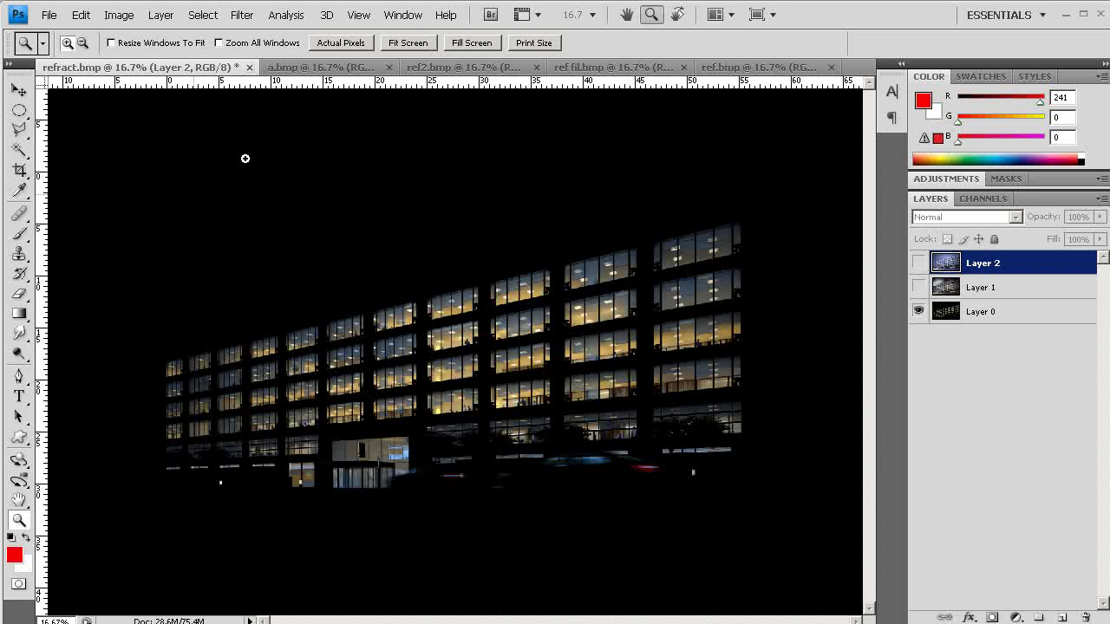
{"action": "left_click", "coordinate": [347, 66]}
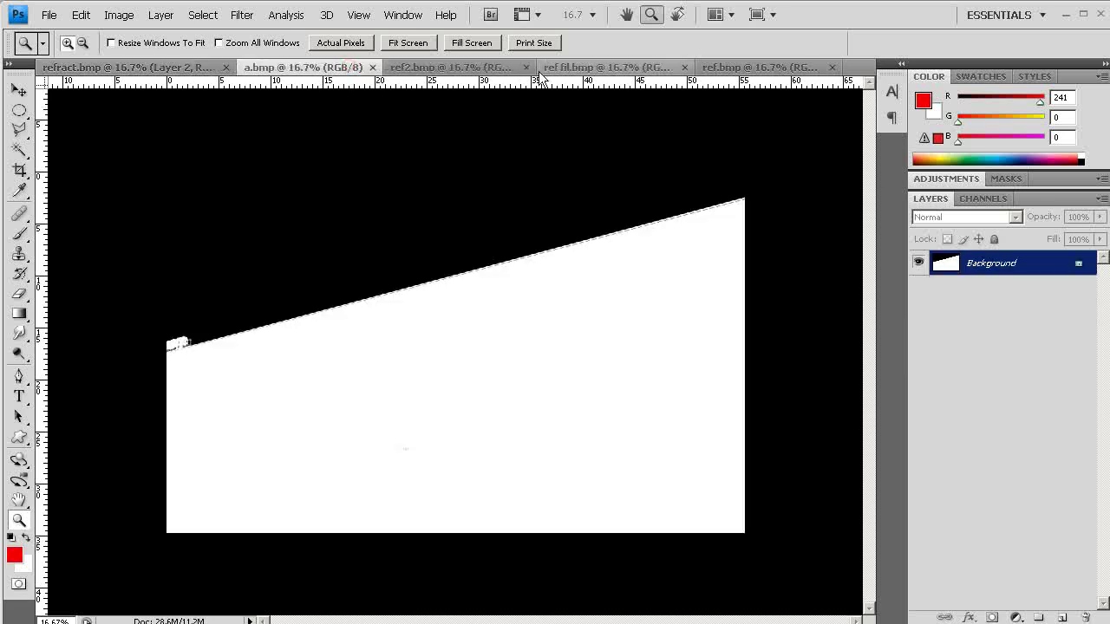
{"action": "left_click", "coordinate": [480, 69]}
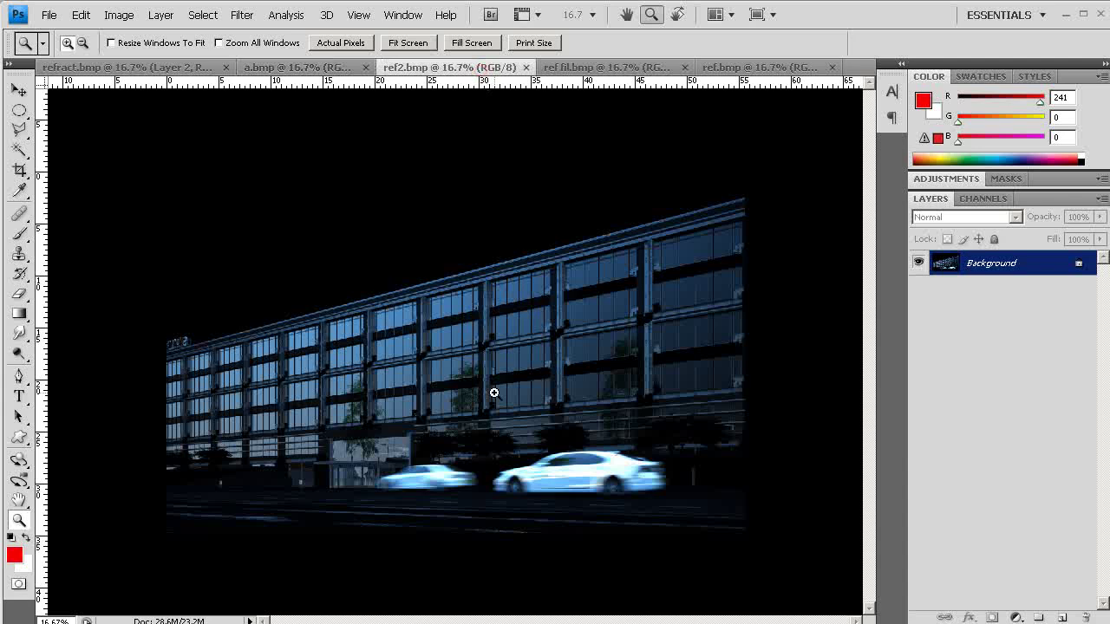
{"action": "left_click", "coordinate": [595, 67]}
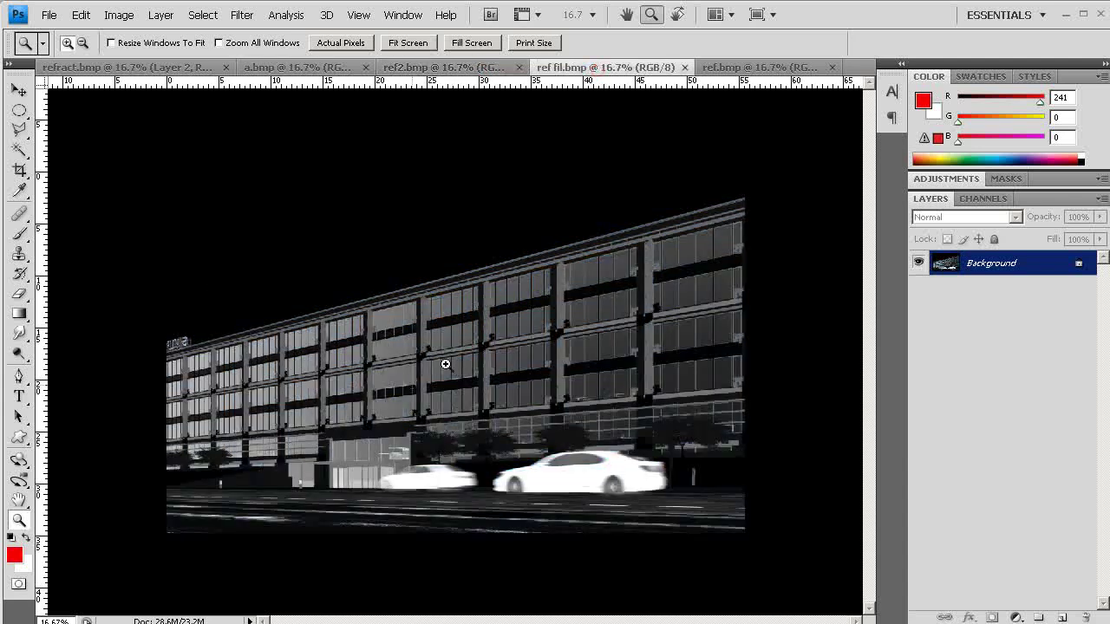
{"action": "left_click", "coordinate": [727, 68]}
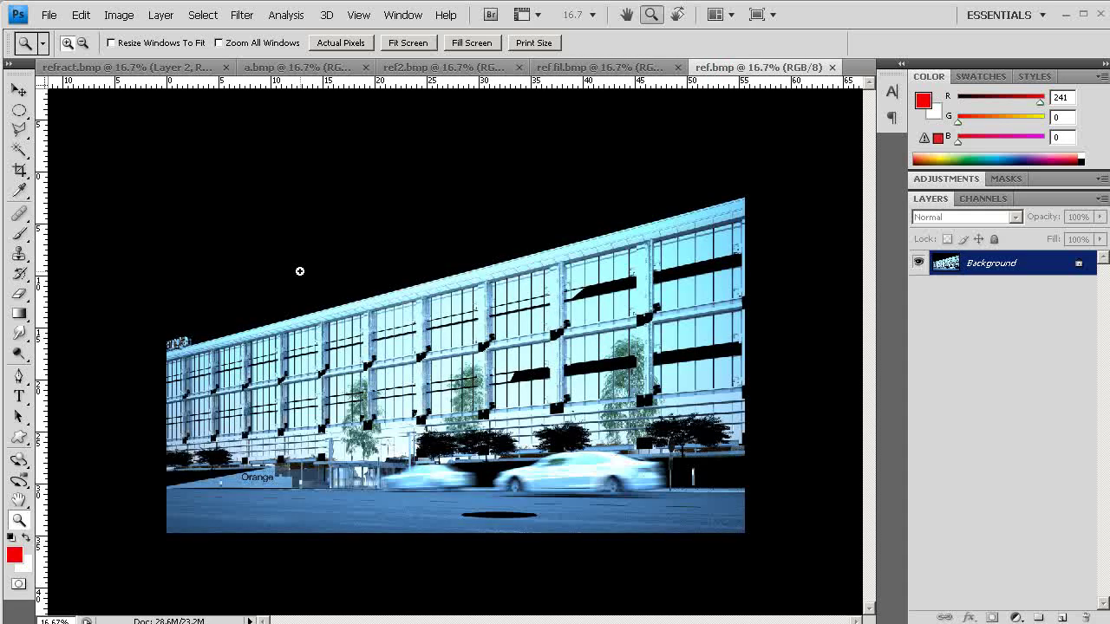
{"action": "left_click", "coordinate": [54, 67]}
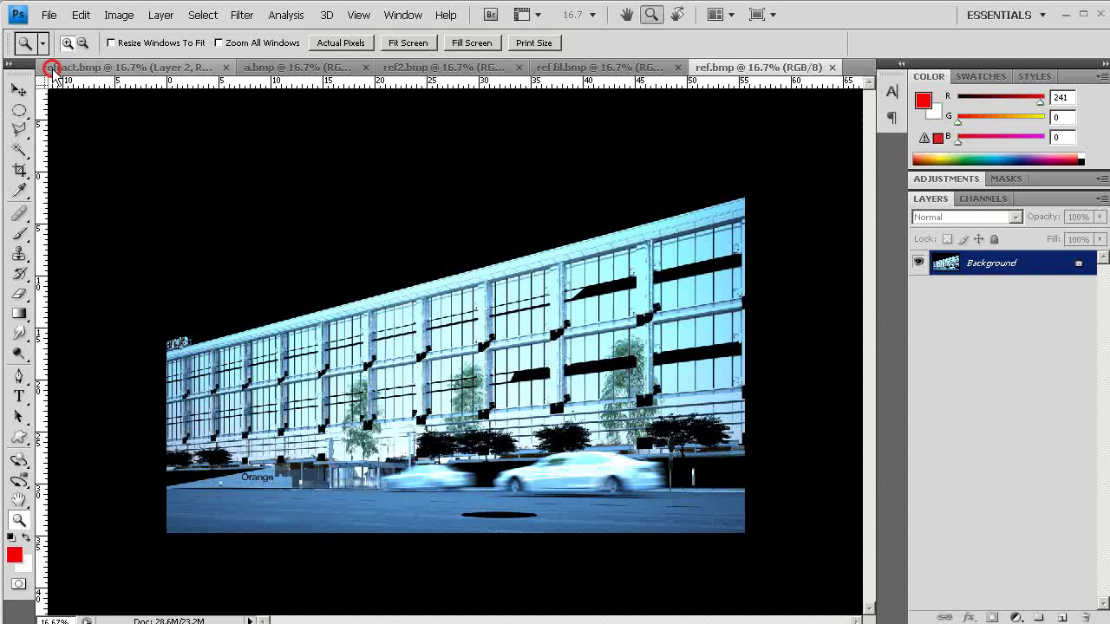
{"action": "left_click", "coordinate": [920, 263]}
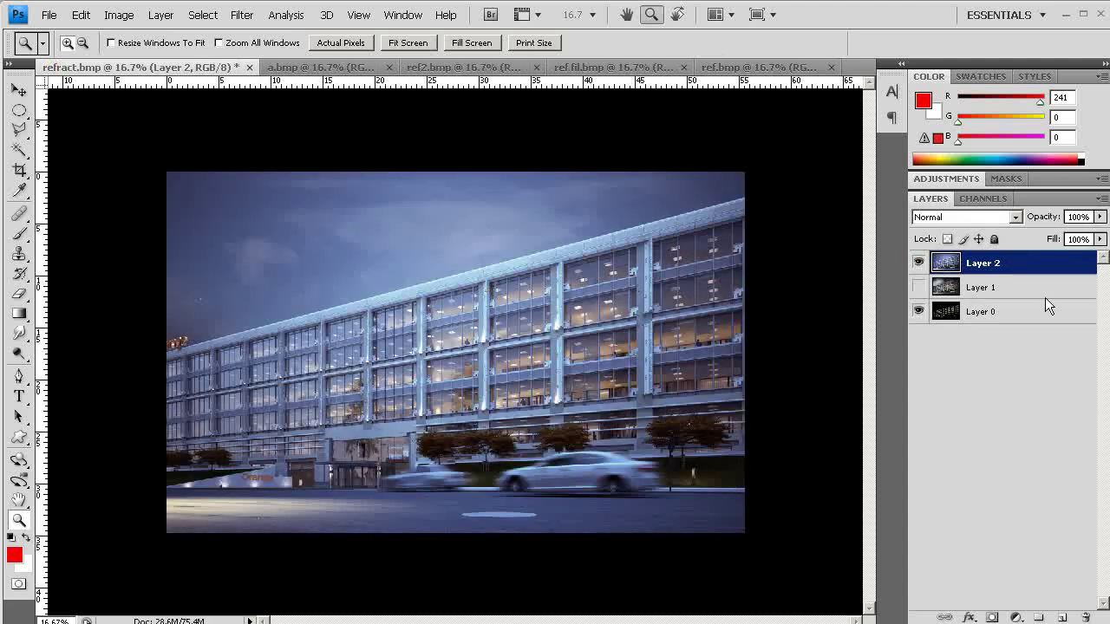
Move Layer 2 below Layer 1, then briefly show and re-hide the stormy-sky Layer 1
{"action": "left_click_drag", "start_coordinate": [993, 263], "coordinate": [973, 299]}
{"action": "left_click", "coordinate": [919, 264]}
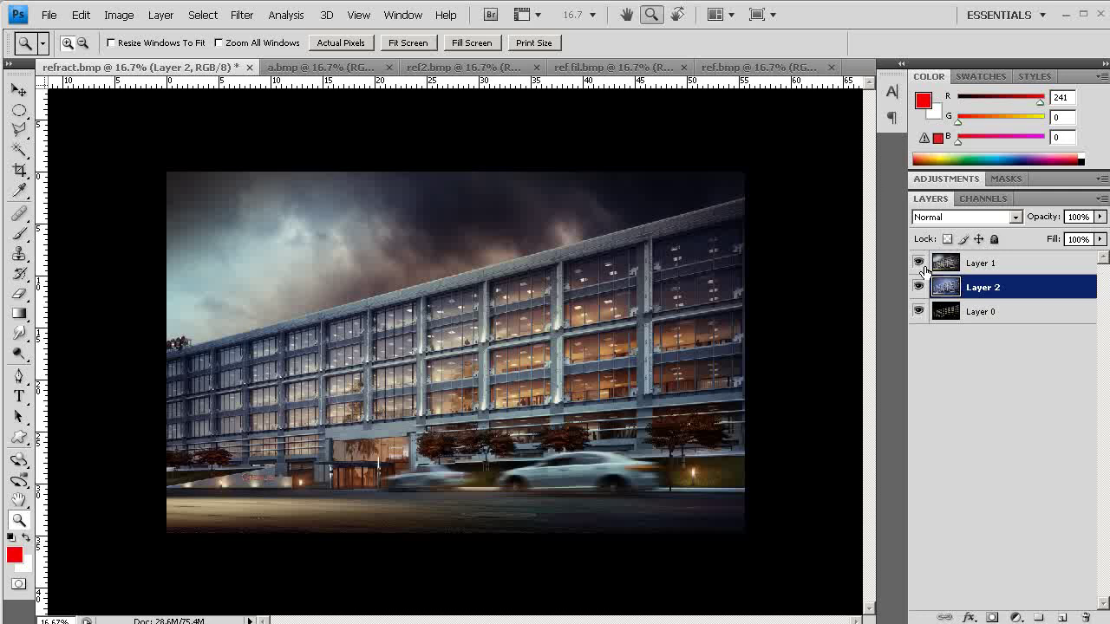
{"action": "left_click", "coordinate": [919, 262]}
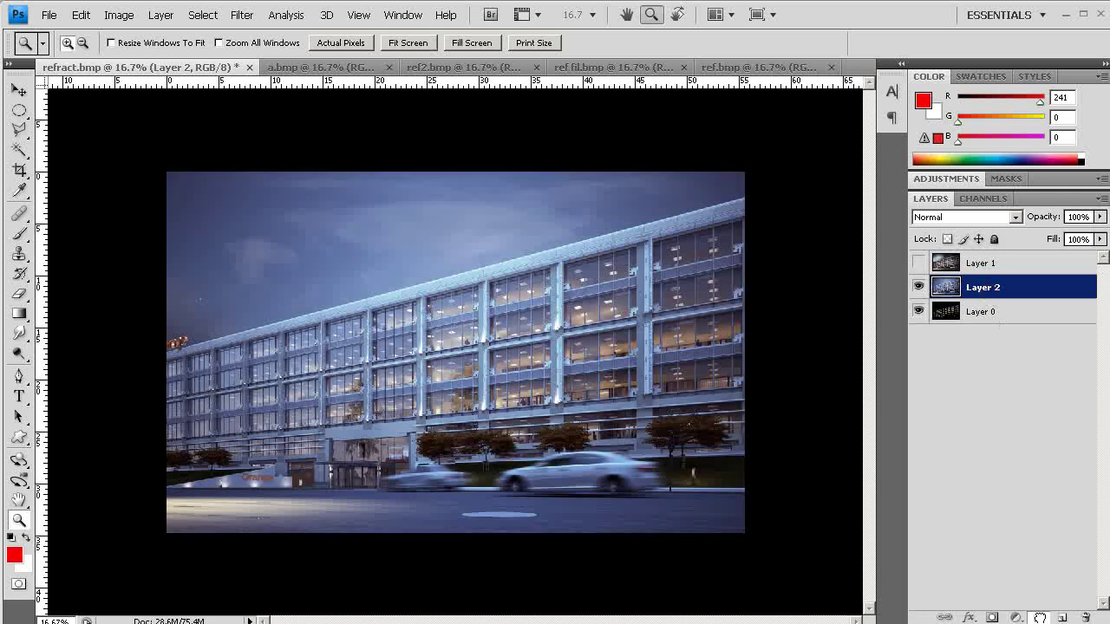
Duplicate Layer 2 and darken the copy's midtones to 0.66 with Levels
{"action": "left_click_drag", "start_coordinate": [1045, 617], "coordinate": [1062, 618]}
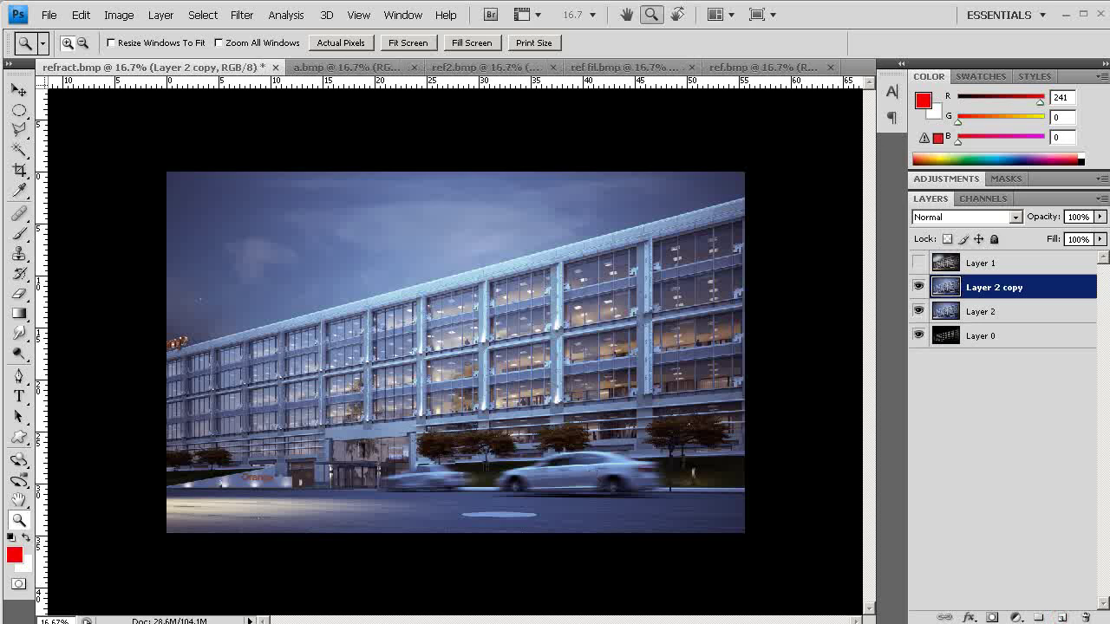
{"action": "left_click_drag", "start_coordinate": [193, 187], "coordinate": [506, 489]}
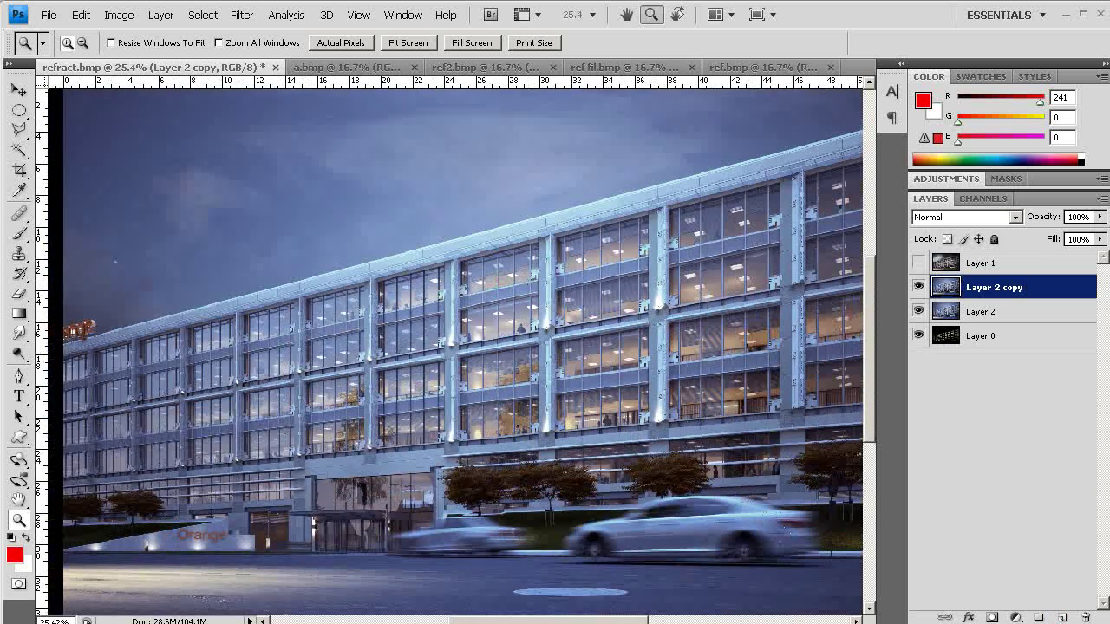
{"action": "left_click", "coordinate": [537, 311], "text": "alt"}
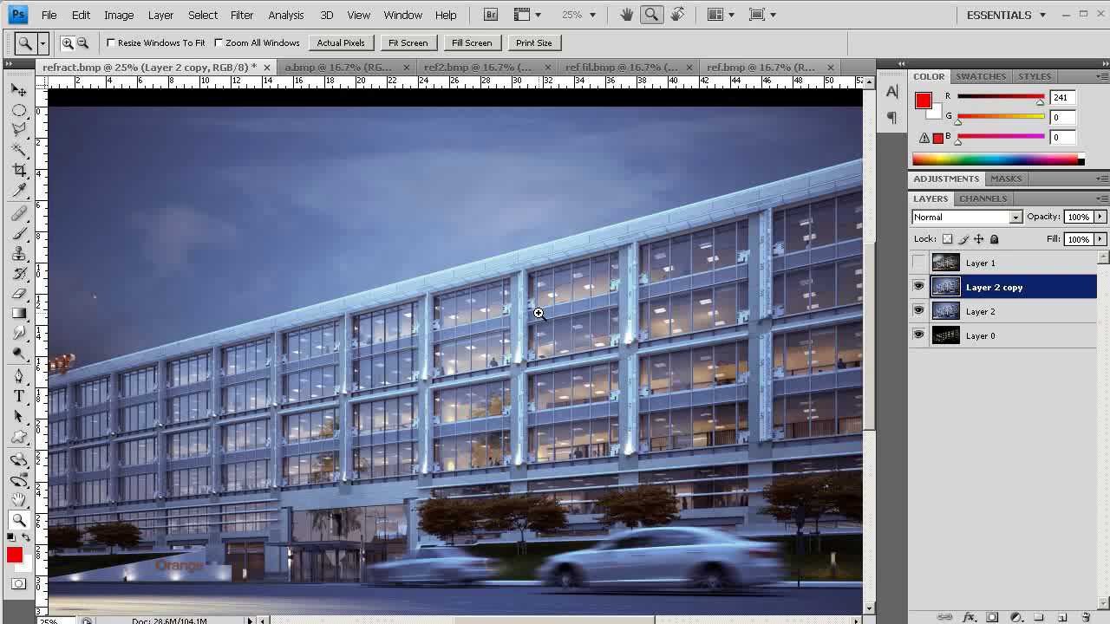
{"action": "left_click_drag", "start_coordinate": [848, 544], "coordinate": [594, 434]}
{"action": "key", "text": "ctrl+l"}
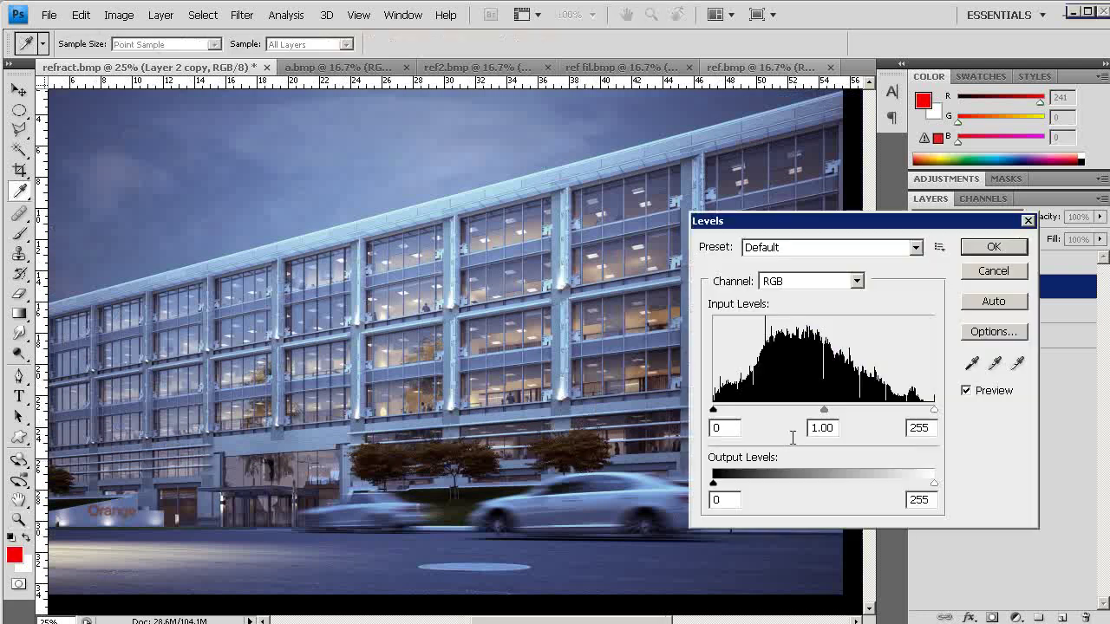
{"action": "left_click_drag", "start_coordinate": [825, 410], "coordinate": [851, 416]}
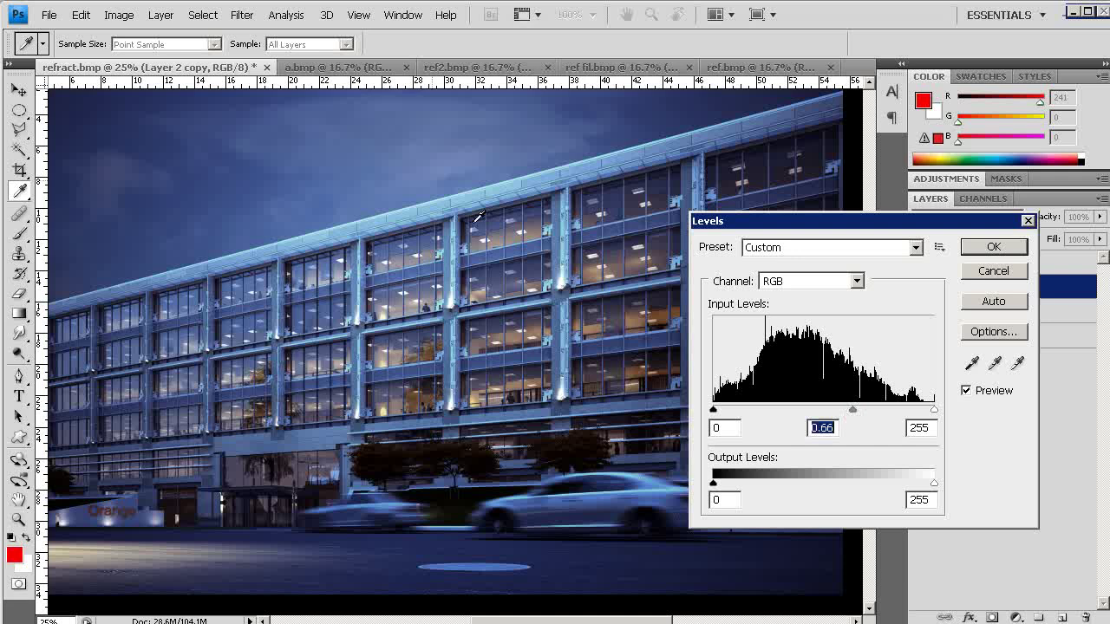
{"action": "left_click", "coordinate": [997, 248]}
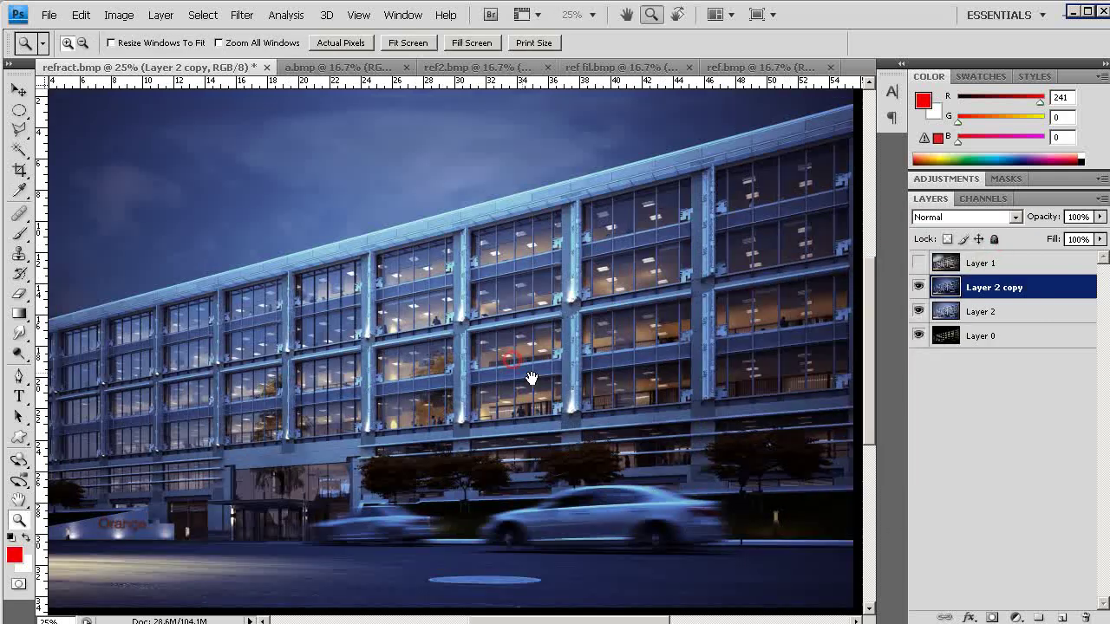
Color-balance Layer 2 copy to +5, -21, +8 and add a layer mask
{"action": "key", "text": "ctrl+b"}
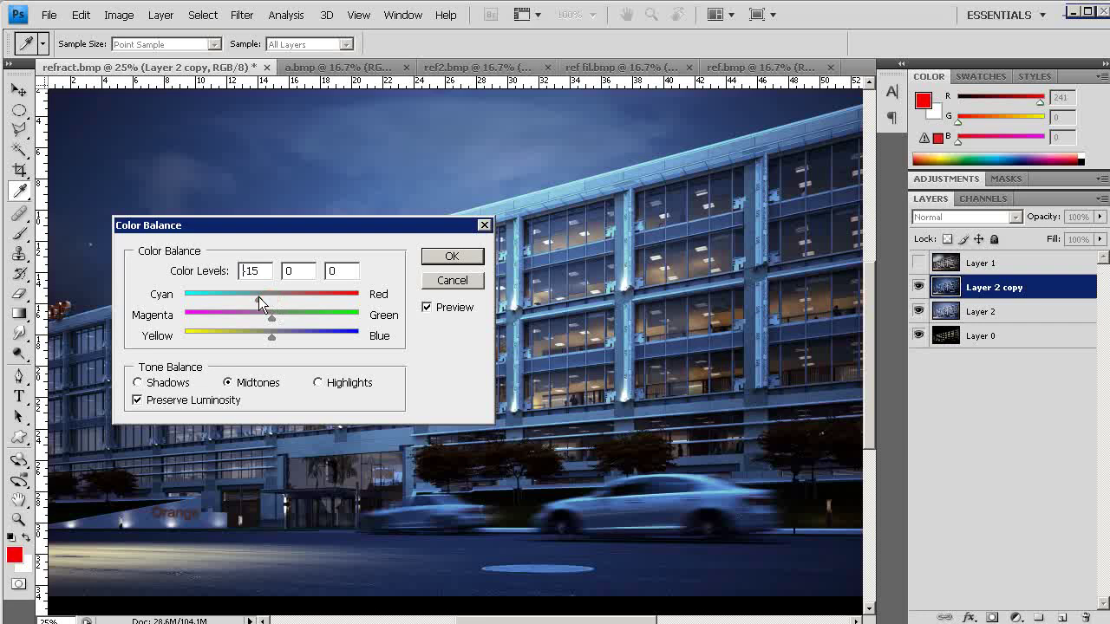
{"action": "left_click", "coordinate": [287, 338]}
{"action": "left_click_drag", "start_coordinate": [286, 337], "coordinate": [278, 336]}
{"action": "left_click_drag", "start_coordinate": [261, 297], "coordinate": [265, 297]}
{"action": "mouse_move", "coordinate": [271, 317]}
{"action": "left_mouse_down"}
{"action": "mouse_move", "coordinate": [252, 317]}
{"action": "mouse_move", "coordinate": [275, 303]}
{"action": "left_mouse_up"}
{"action": "left_click", "coordinate": [434, 258]}
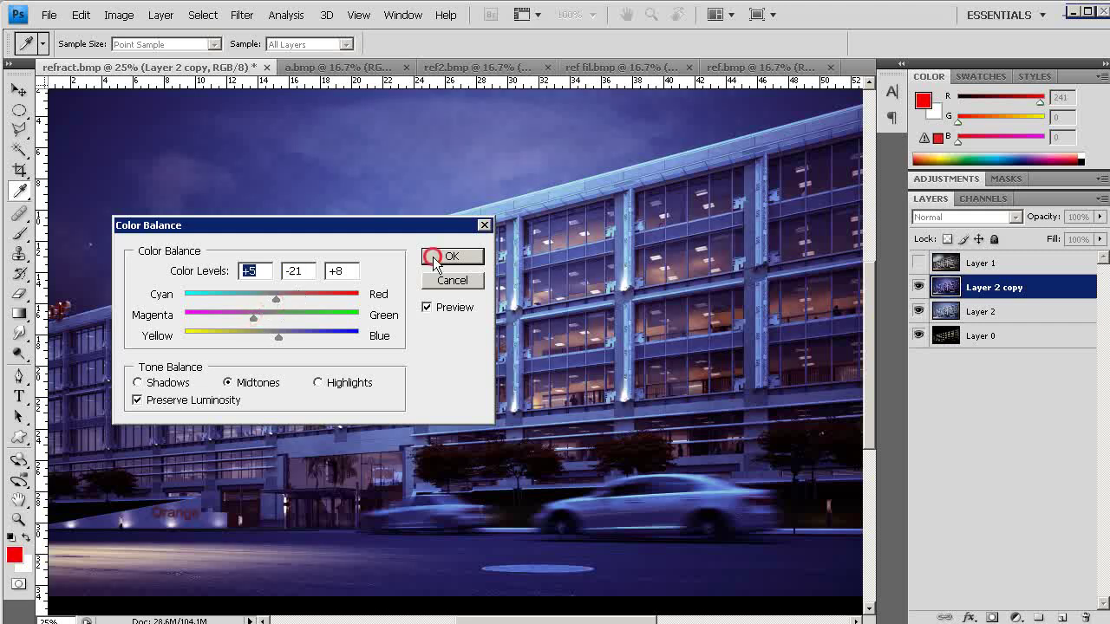
{"action": "key", "text": "z"}
{"action": "left_click", "coordinate": [992, 617]}
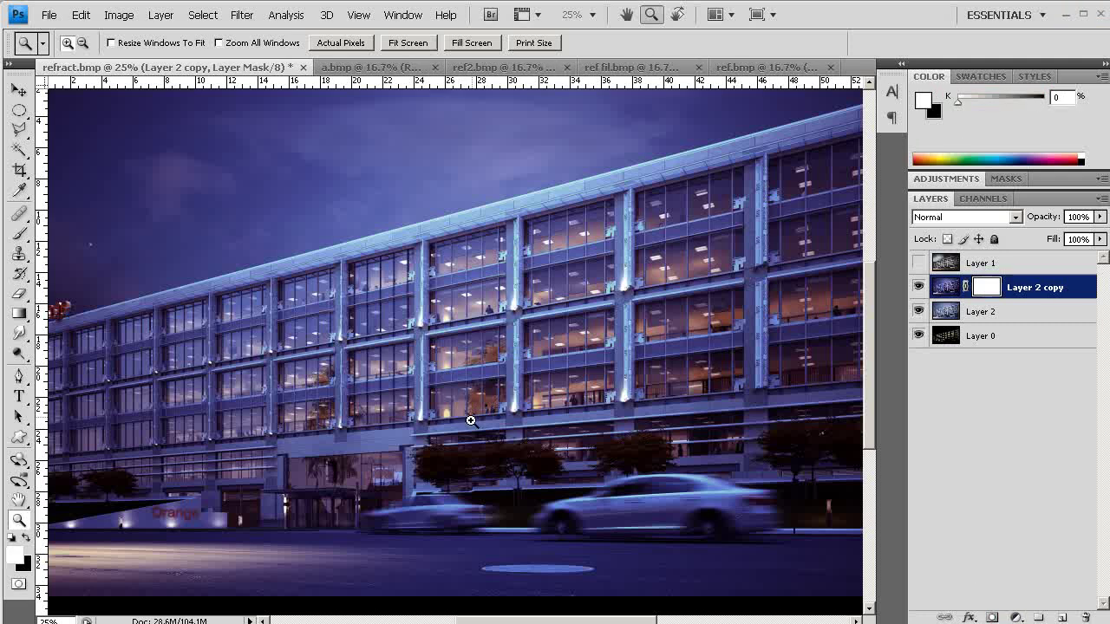
Fill Layer 2 copy's mask with black to hide the darker copy
{"action": "left_click", "coordinate": [27, 537]}
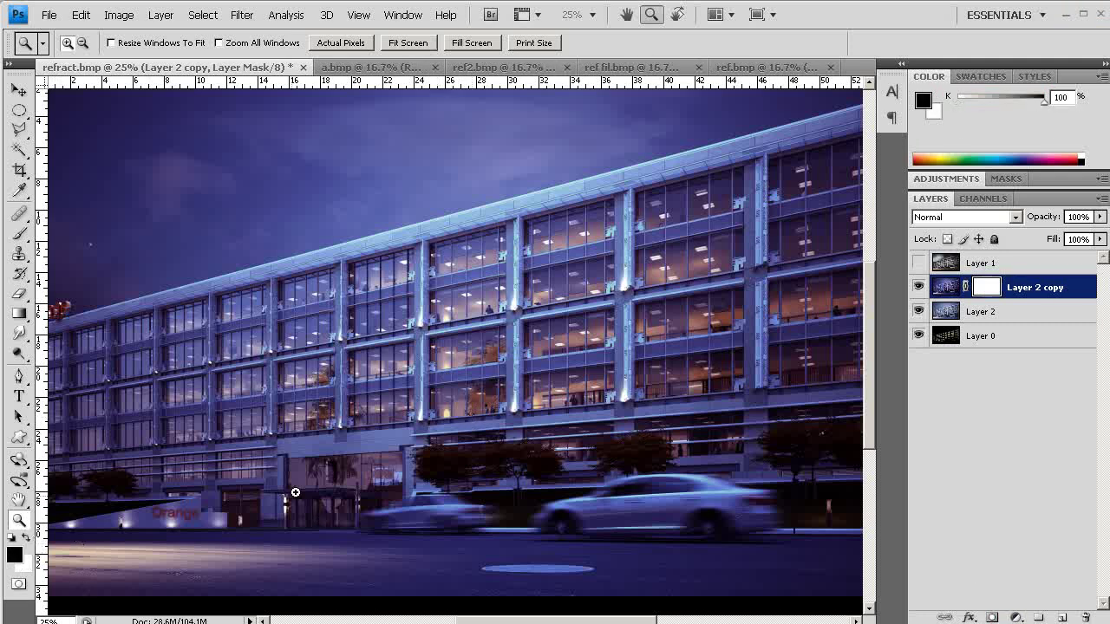
{"action": "key", "text": "v"}
{"action": "key", "text": "alt+BackSpace"}
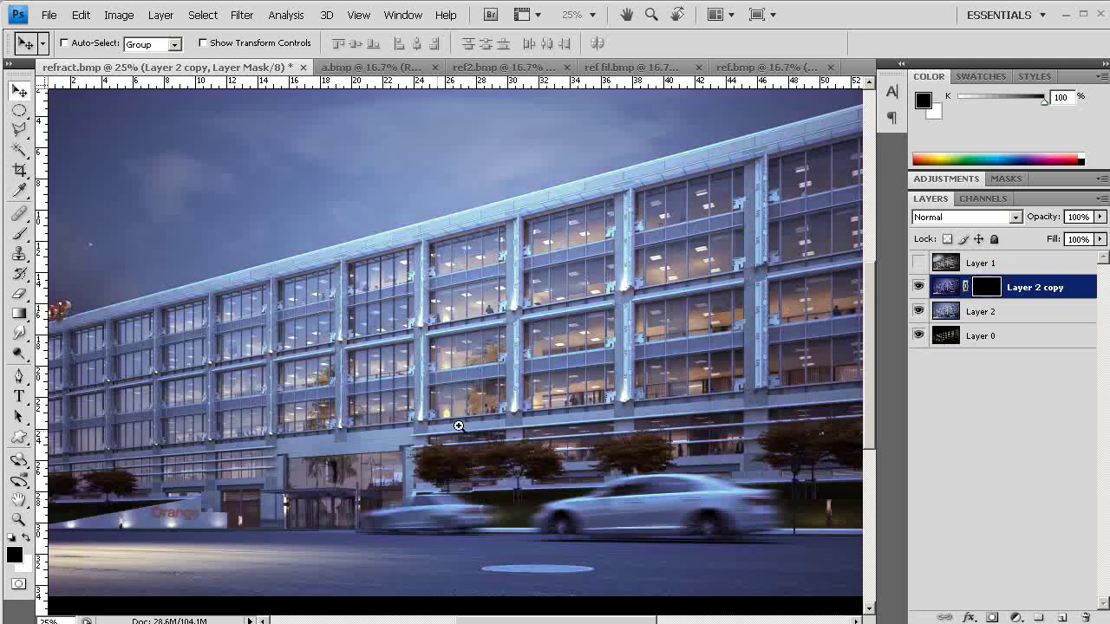
{"action": "key", "text": "z"}
{"action": "left_click", "coordinate": [470, 418], "text": "alt"}
Paint the sky white into the mask with an 1800-size brush
{"action": "key", "text": "b"}
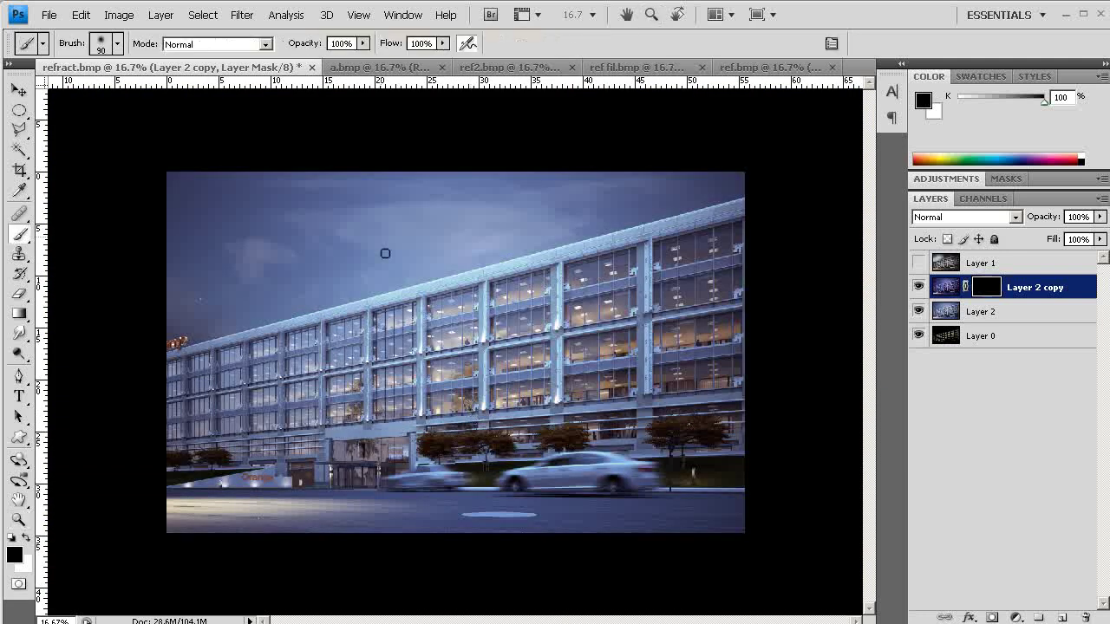
{"action": "key", "text": "x"}
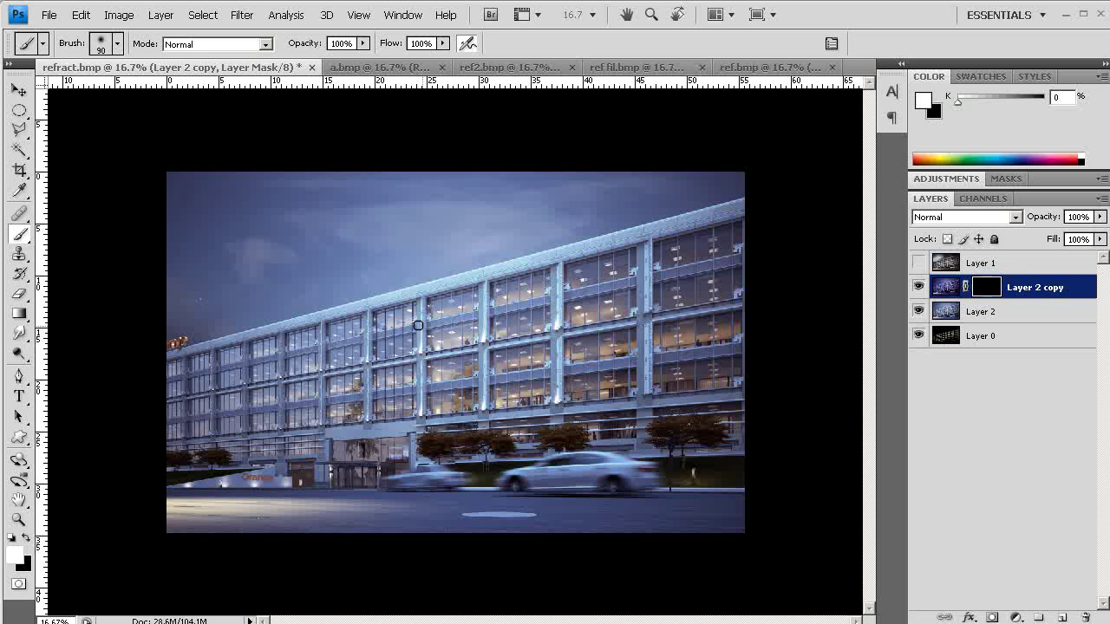
{"action": "key", "text": "bracketright"}
{"action": "key", "text": "bracketright"}
{"action": "key", "text": "bracketright"}
{"action": "key", "text": "bracketright"}
{"action": "key", "text": "bracketright"}
{"action": "key", "text": "bracketright"}
{"action": "key", "text": "bracketright"}
{"action": "key", "text": "bracketright"}
{"action": "key", "text": "bracketright"}
{"action": "key", "text": "bracketright"}
{"action": "key", "text": "bracketright"}
{"action": "key", "text": "bracketright"}
{"action": "key", "text": "bracketright"}
{"action": "key", "text": "bracketright"}
{"action": "key", "text": "bracketright"}
{"action": "key", "text": "bracketright"}
{"action": "key", "text": "bracketright"}
{"action": "key", "text": "bracketright"}
{"action": "key", "text": "bracketright"}
{"action": "key", "text": "bracketright"}
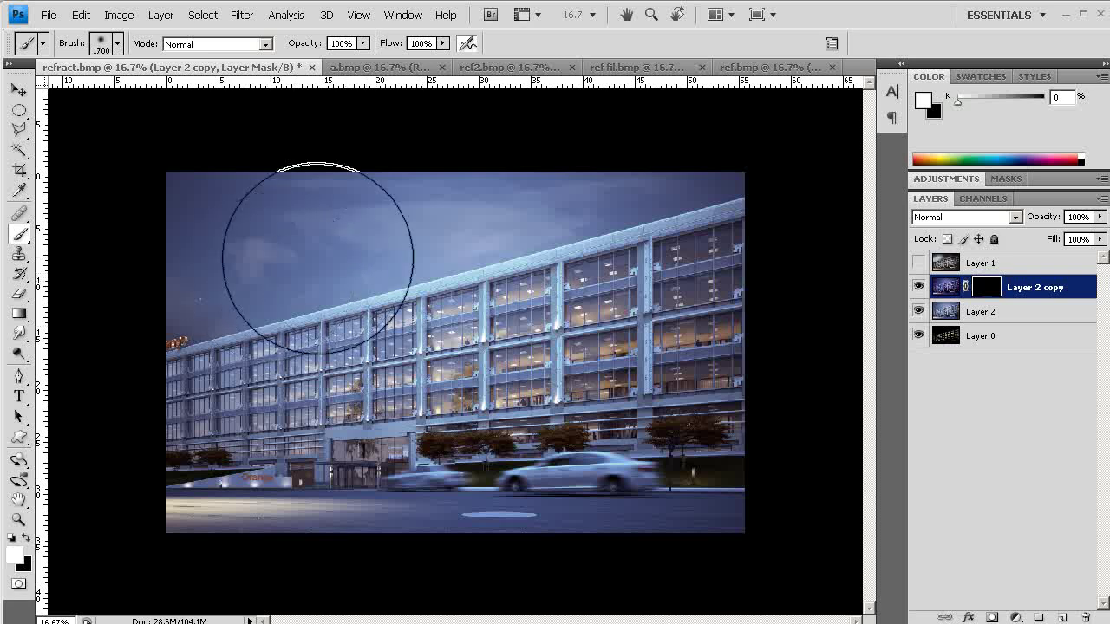
{"action": "key", "text": "bracketright"}
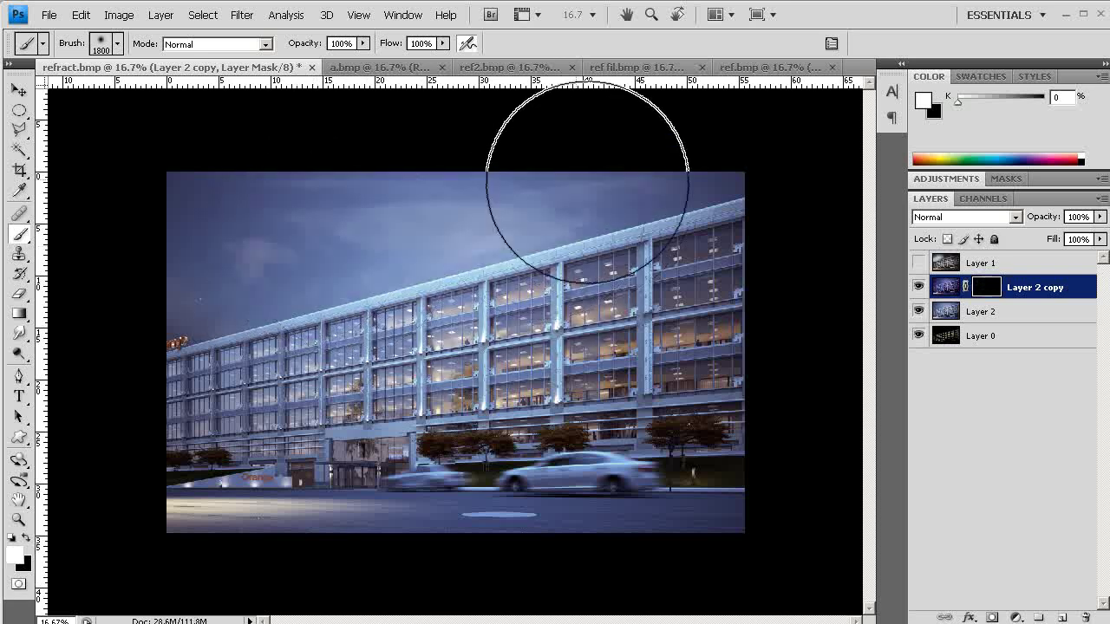
{"action": "mouse_move", "coordinate": [588, 184]}
{"action": "left_mouse_down"}
{"action": "mouse_move", "coordinate": [476, 211]}
{"action": "mouse_move", "coordinate": [471, 229]}
{"action": "mouse_move", "coordinate": [206, 334]}
{"action": "mouse_move", "coordinate": [369, 235]}
{"action": "mouse_move", "coordinate": [546, 198]}
{"action": "mouse_move", "coordinate": [734, 194]}
{"action": "mouse_move", "coordinate": [519, 243]}
{"action": "mouse_move", "coordinate": [738, 199]}
{"action": "left_mouse_up"}
Toggle Layer 2 copy off and on to compare the masked sky
{"action": "key", "text": "z"}
{"action": "left_click_drag", "start_coordinate": [251, 228], "coordinate": [761, 325]}
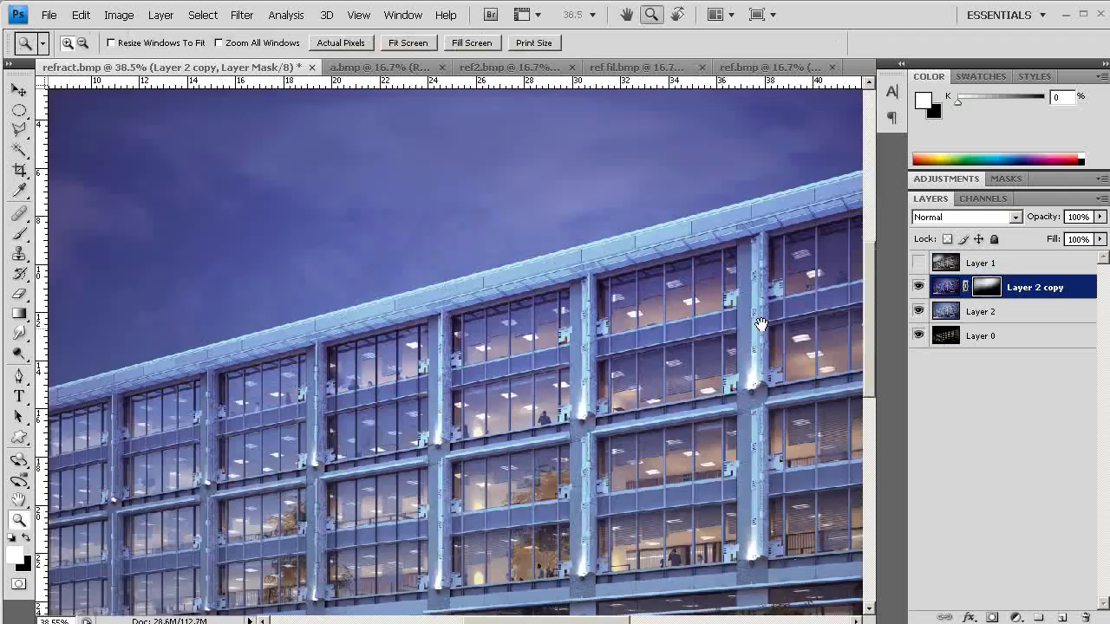
{"action": "left_click", "coordinate": [919, 288]}
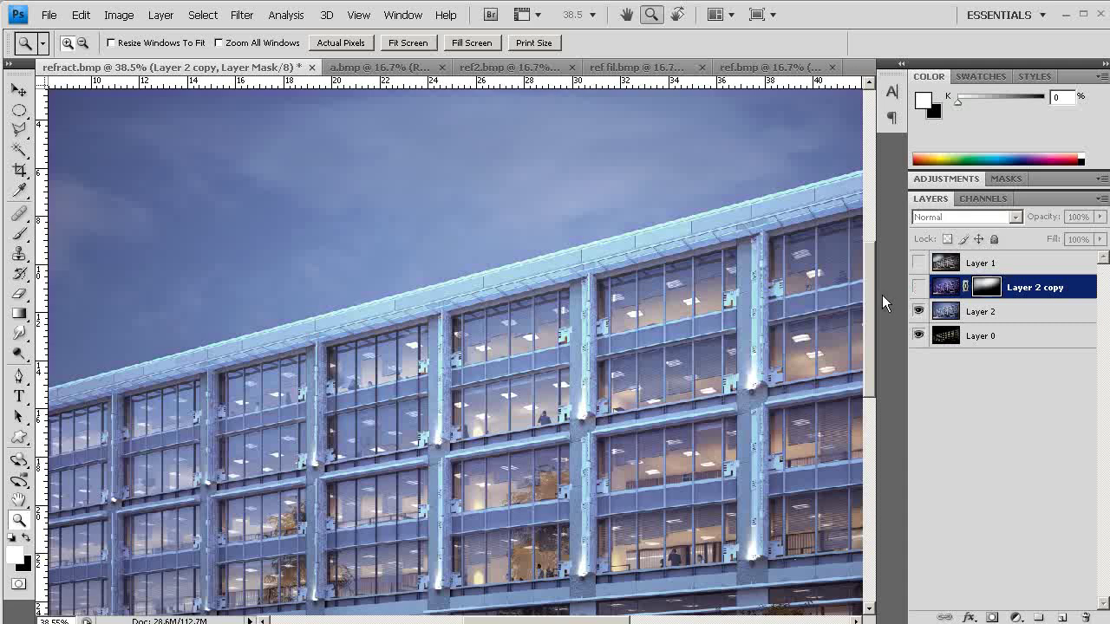
{"action": "left_click", "coordinate": [919, 288]}
{"action": "left_click", "coordinate": [522, 334], "text": "alt"}
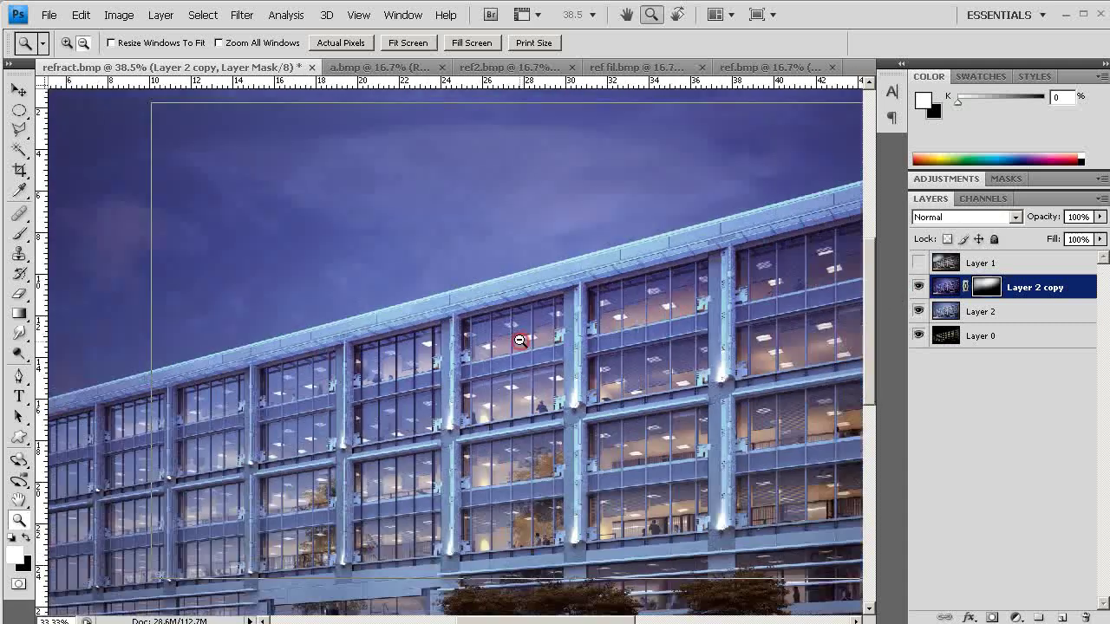
{"action": "left_click", "coordinate": [497, 355], "text": "alt"}
{"action": "left_click", "coordinate": [493, 364], "text": "alt"}
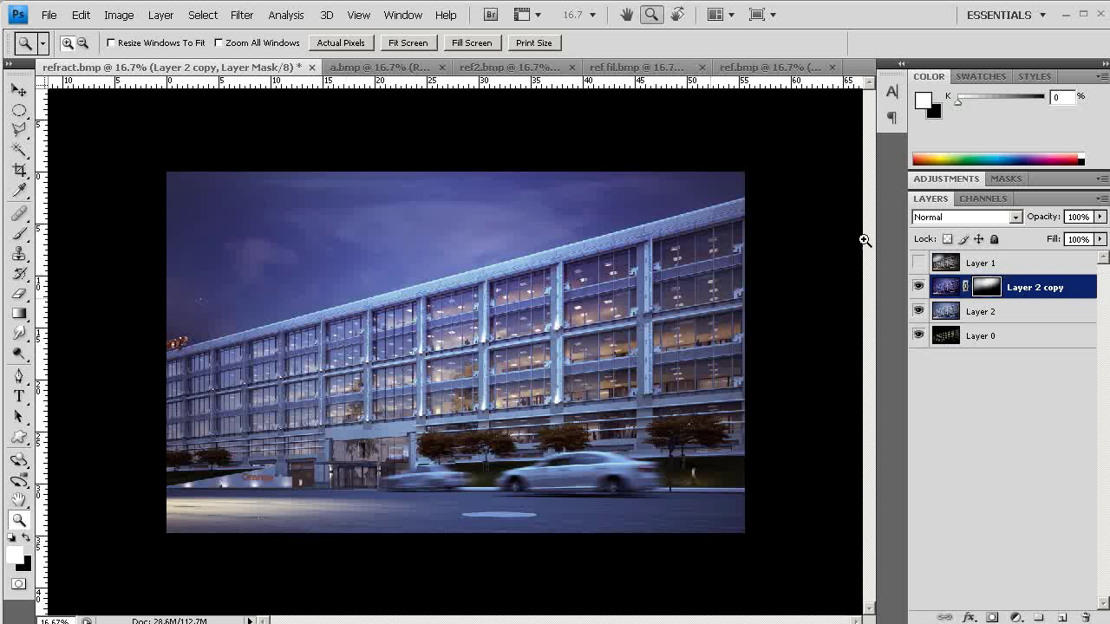
Merge Layer 2 with Layer 2 copy and duplicate the merged layer
{"action": "left_click", "coordinate": [1003, 314], "text": "shift"}
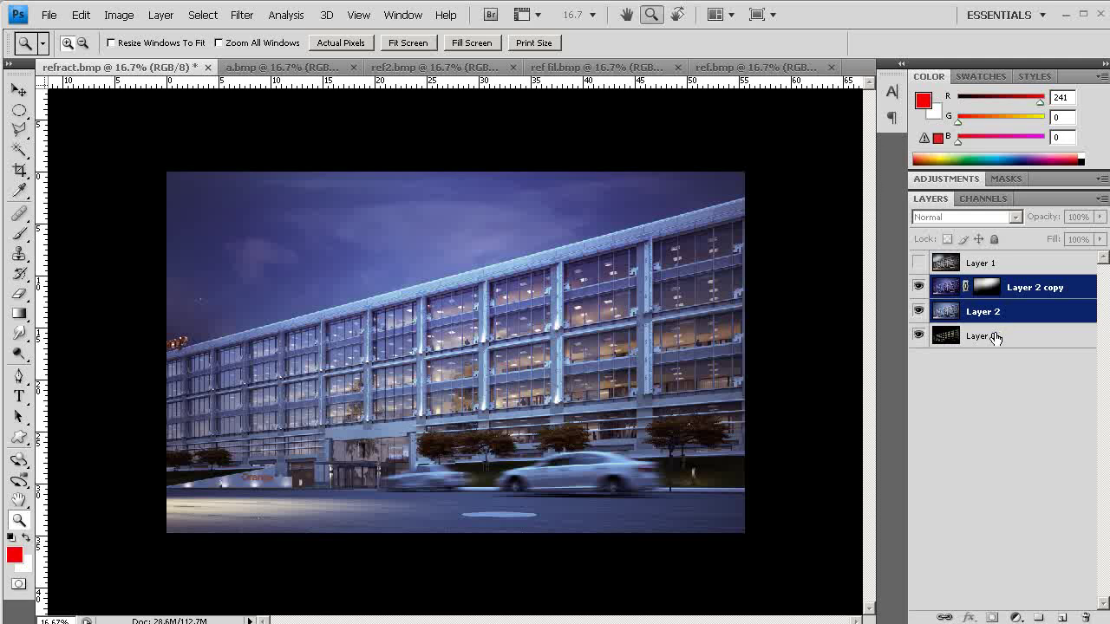
{"action": "key", "text": "ctrl+e"}
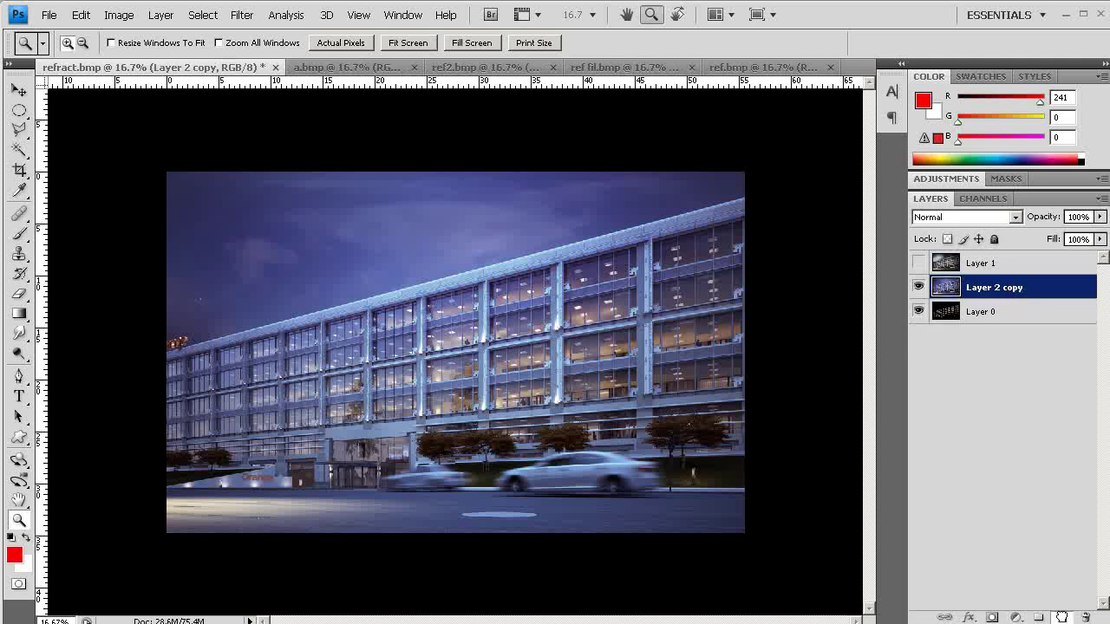
{"action": "left_click_drag", "start_coordinate": [1061, 615], "coordinate": [1061, 615]}
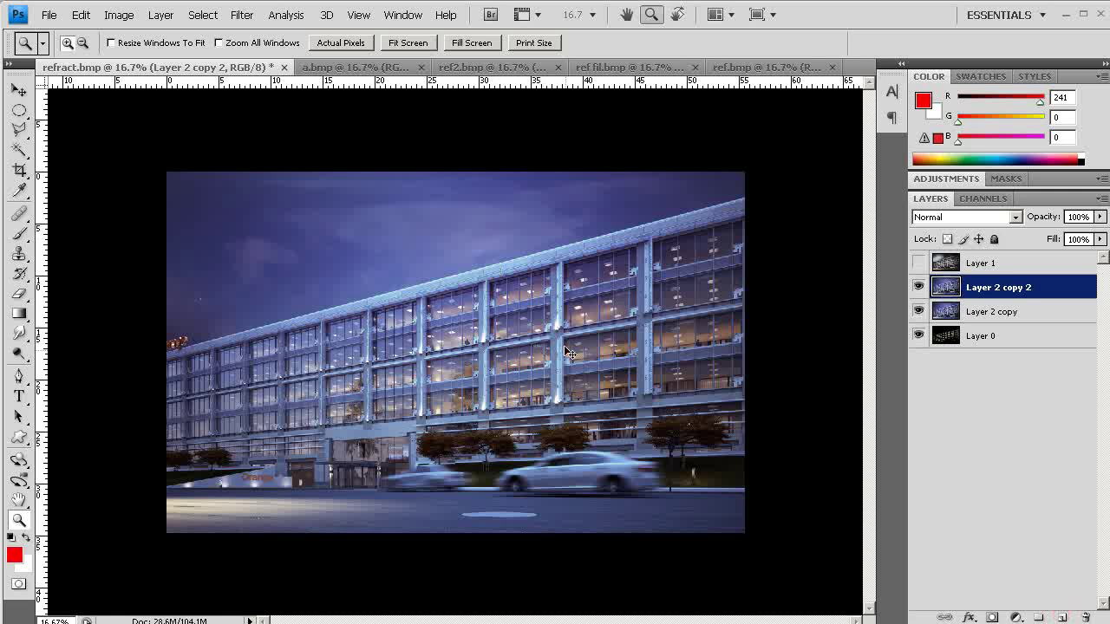
Color-balance the duplicate toward red and yellow (+16, 0, -14), keeping Layer 1 hidden
{"action": "key", "text": "ctrl+b"}
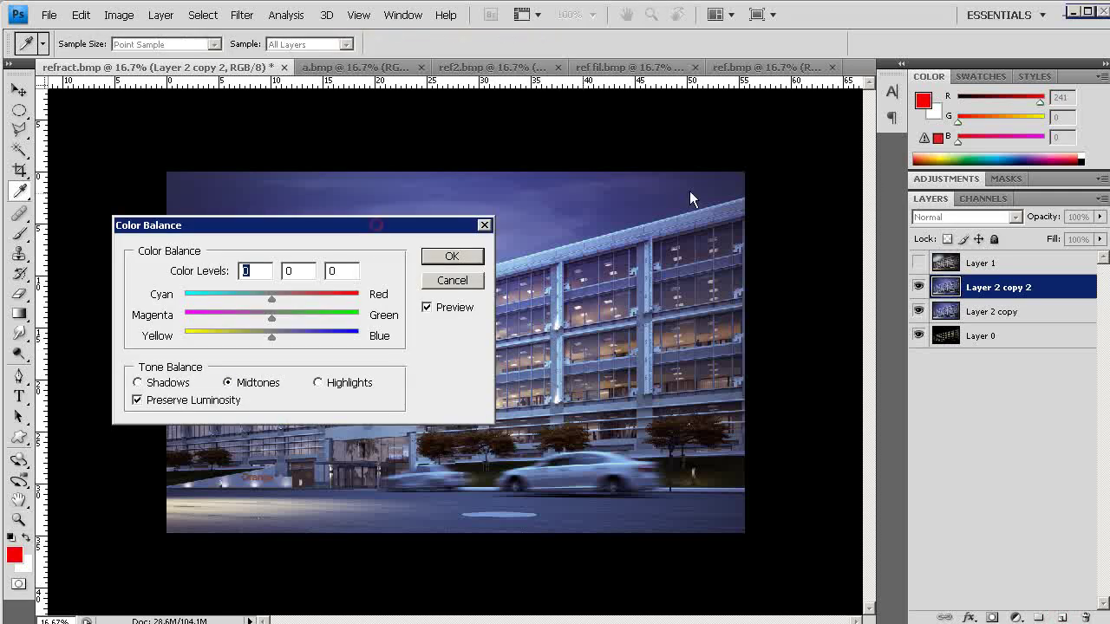
{"action": "left_click_drag", "start_coordinate": [375, 224], "coordinate": [812, 142]}
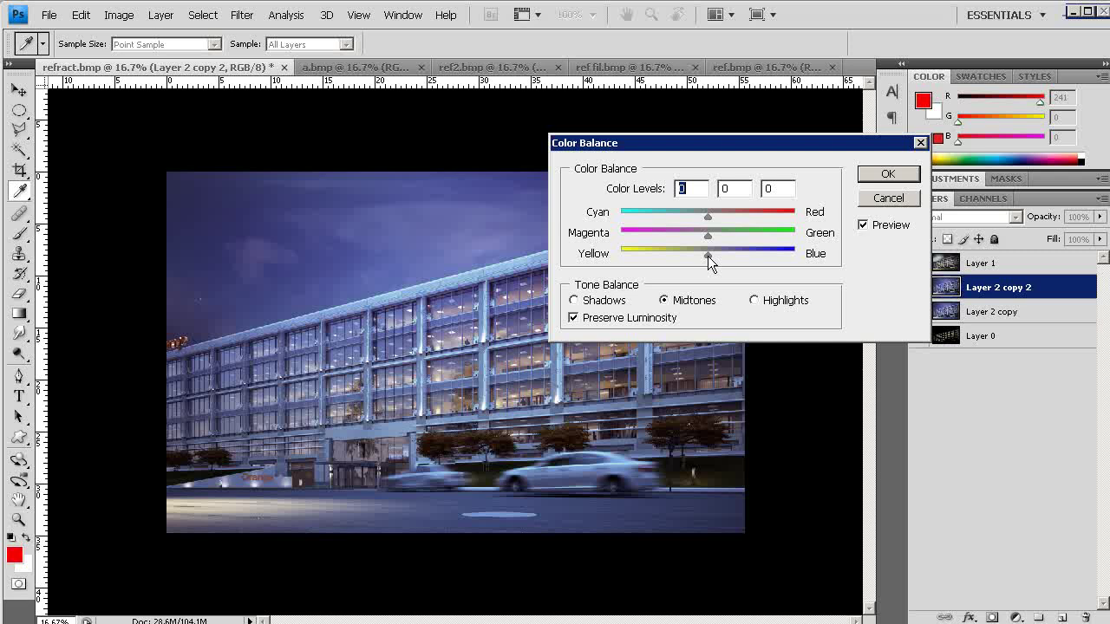
{"action": "mouse_move", "coordinate": [708, 256]}
{"action": "left_mouse_down"}
{"action": "mouse_move", "coordinate": [723, 218]}
{"action": "mouse_move", "coordinate": [695, 254]}
{"action": "left_mouse_up"}
{"action": "left_click", "coordinate": [878, 173]}
{"action": "left_click", "coordinate": [919, 263]}
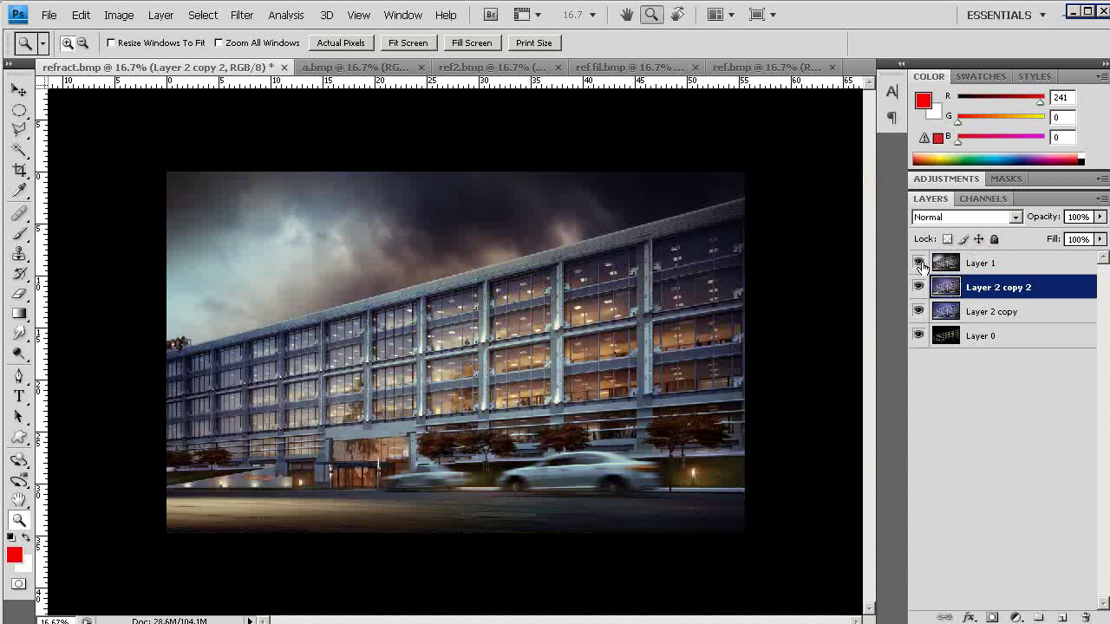
{"action": "left_click", "coordinate": [920, 264]}
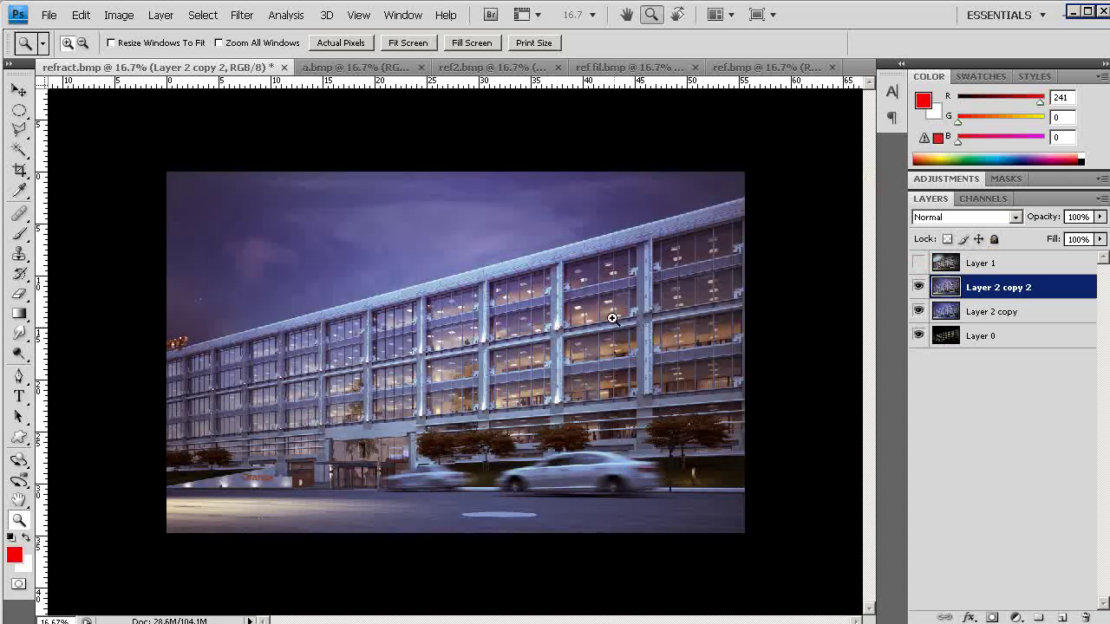
Check refract.bmp's channels and the black-and-white a.bmp mask before returning to refract.bmp
{"action": "left_click", "coordinate": [749, 252]}
{"action": "left_click", "coordinate": [980, 198]}
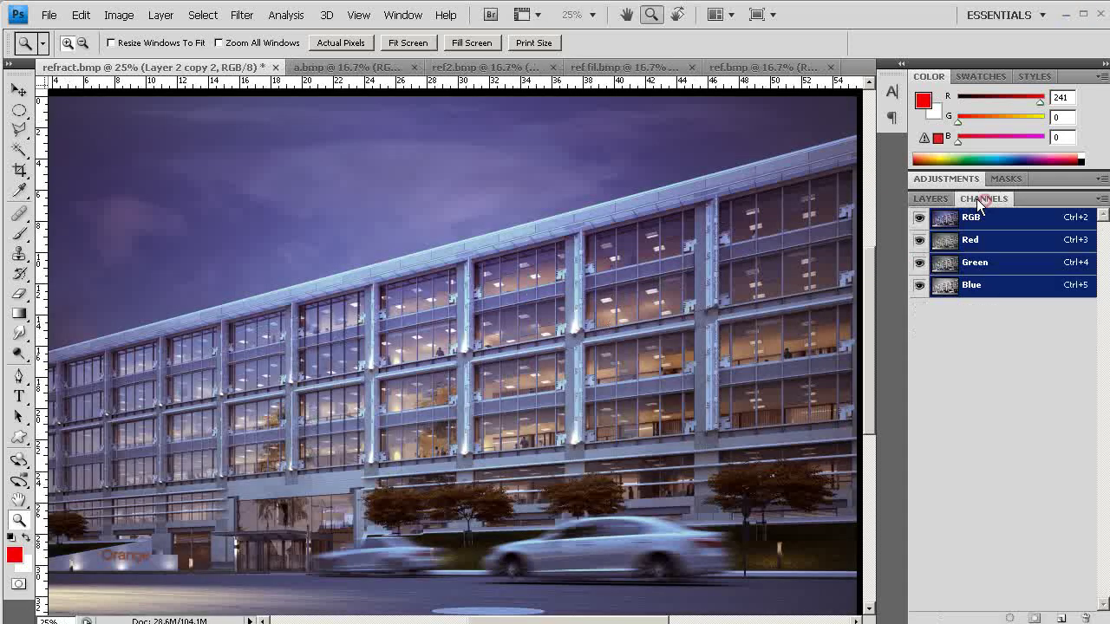
{"action": "left_click", "coordinate": [936, 198]}
{"action": "left_click", "coordinate": [360, 67]}
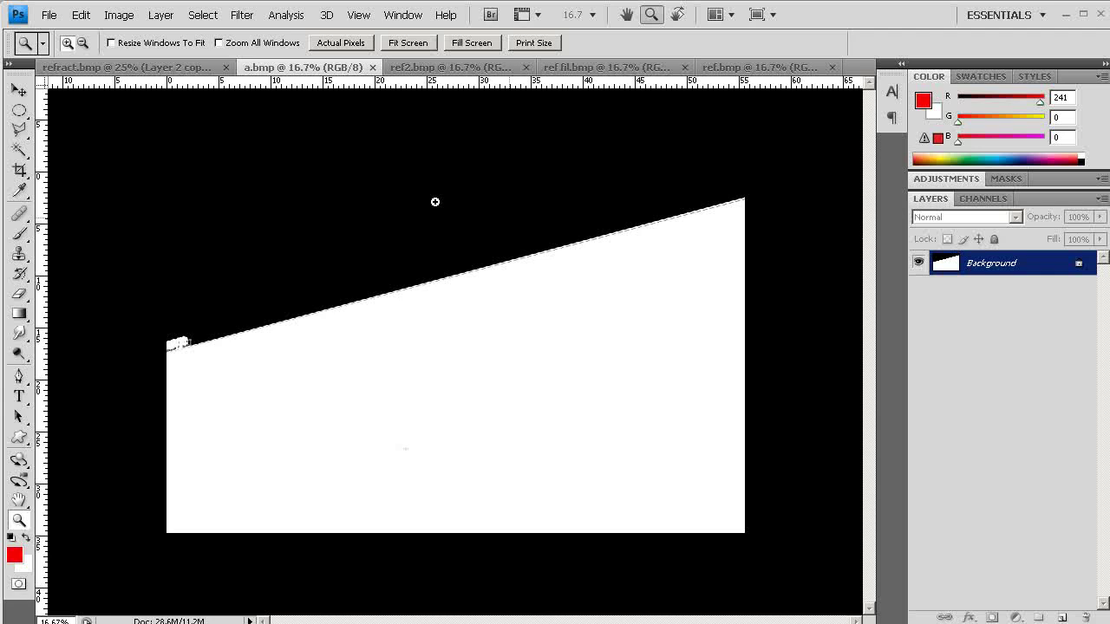
{"action": "left_click", "coordinate": [165, 66]}
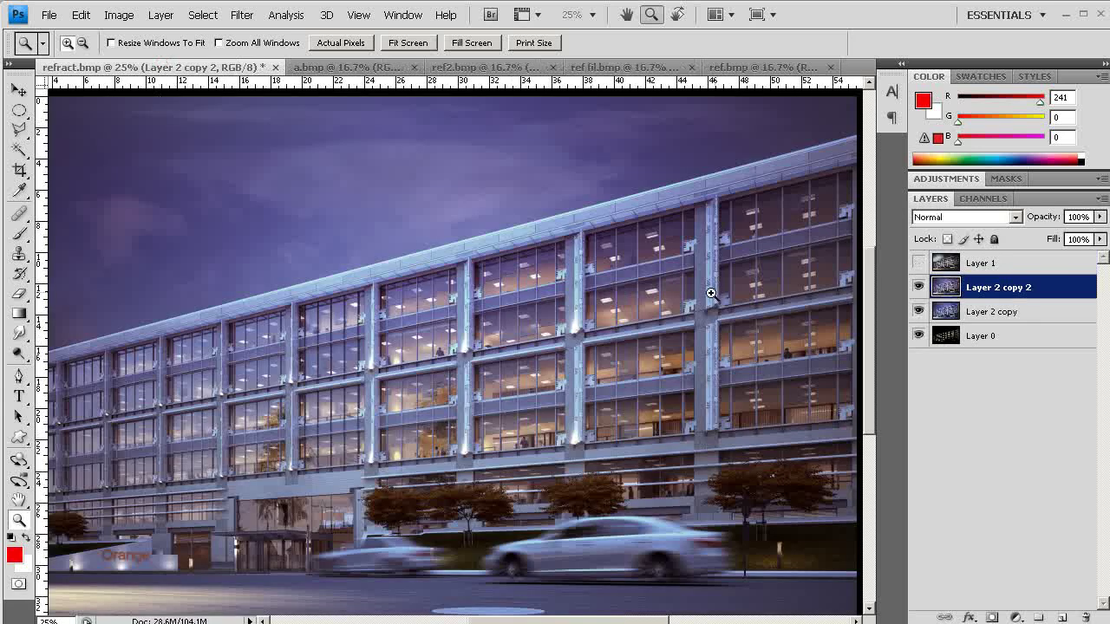
Run Image > Calculations with a.bmp as both sources and masking on, creating Alpha 1
{"action": "left_click", "coordinate": [119, 15]}
{"action": "left_click", "coordinate": [191, 259]}
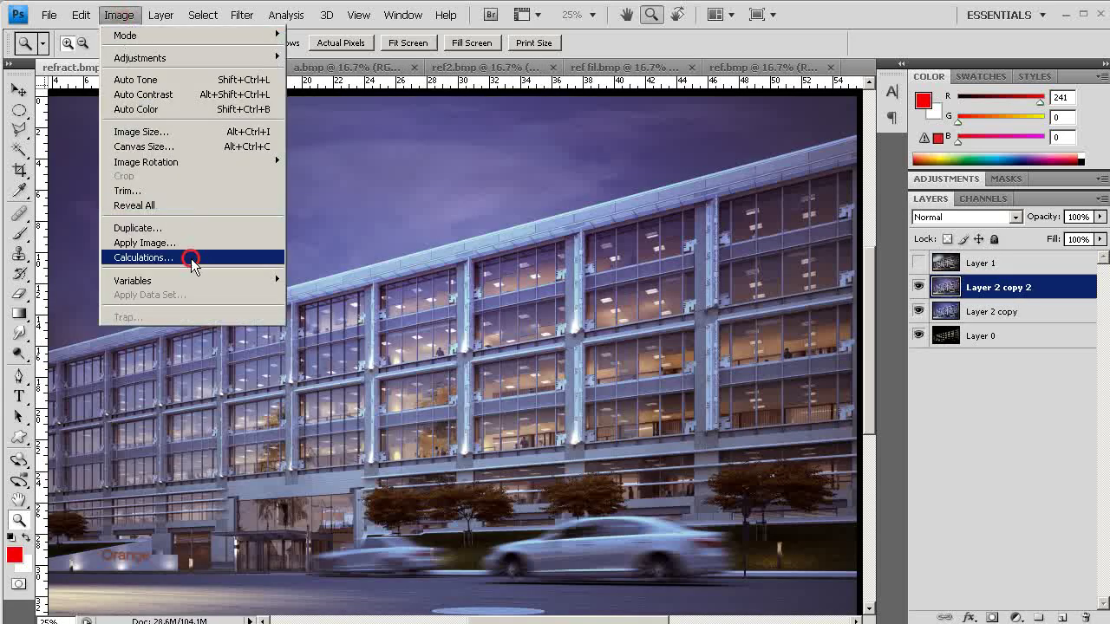
{"action": "left_click", "coordinate": [558, 183]}
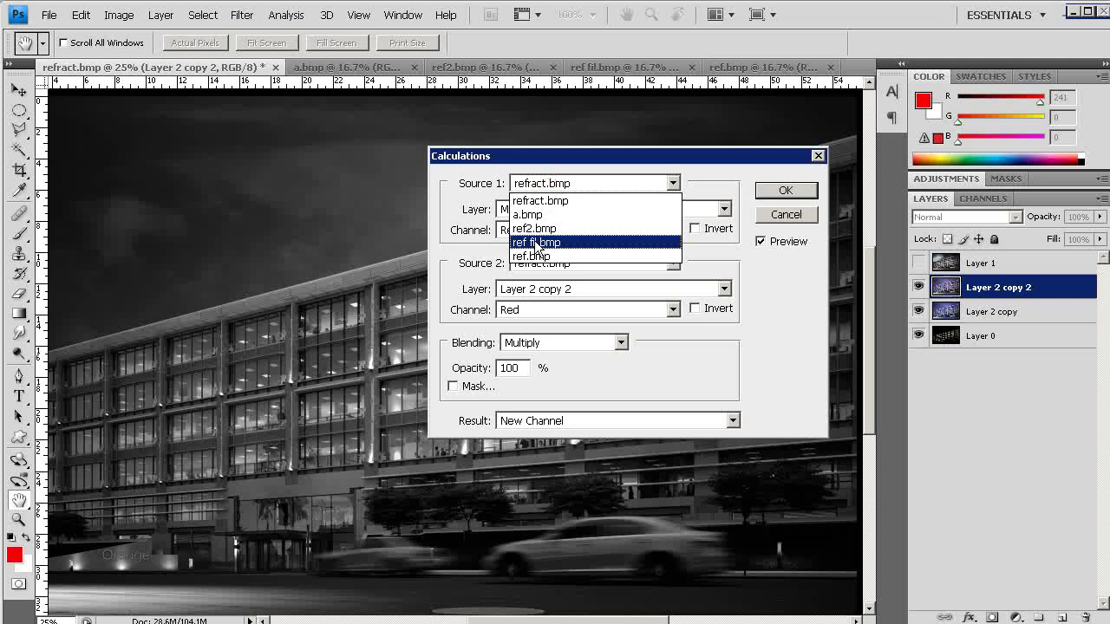
{"action": "left_click", "coordinate": [529, 214]}
{"action": "left_click", "coordinate": [553, 265]}
{"action": "left_click", "coordinate": [547, 294]}
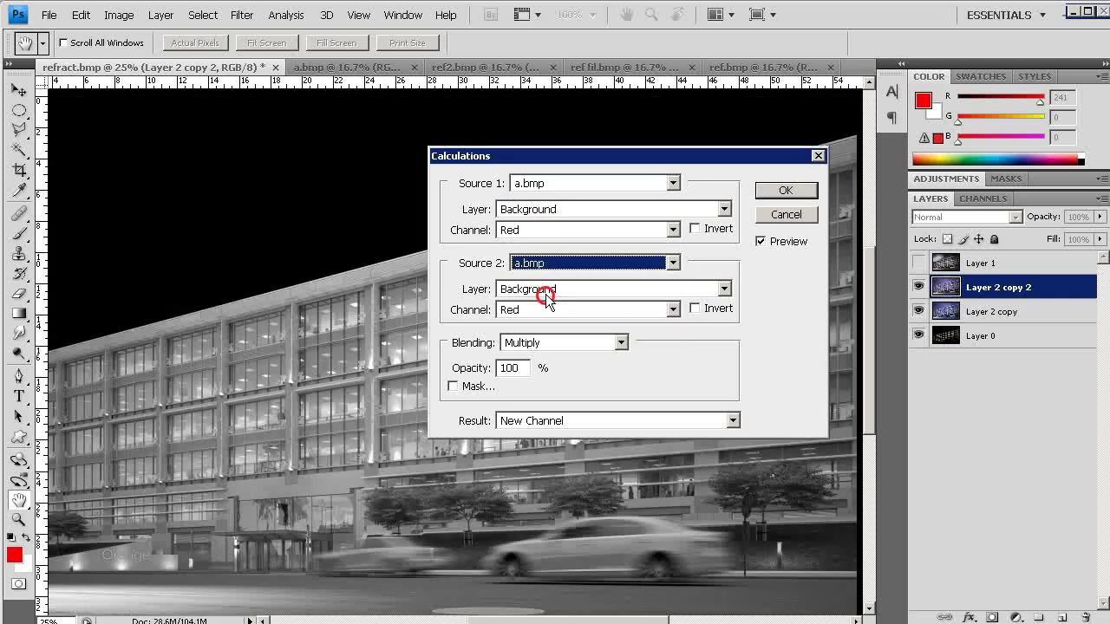
{"action": "left_click", "coordinate": [452, 386]}
{"action": "left_click", "coordinate": [785, 190]}
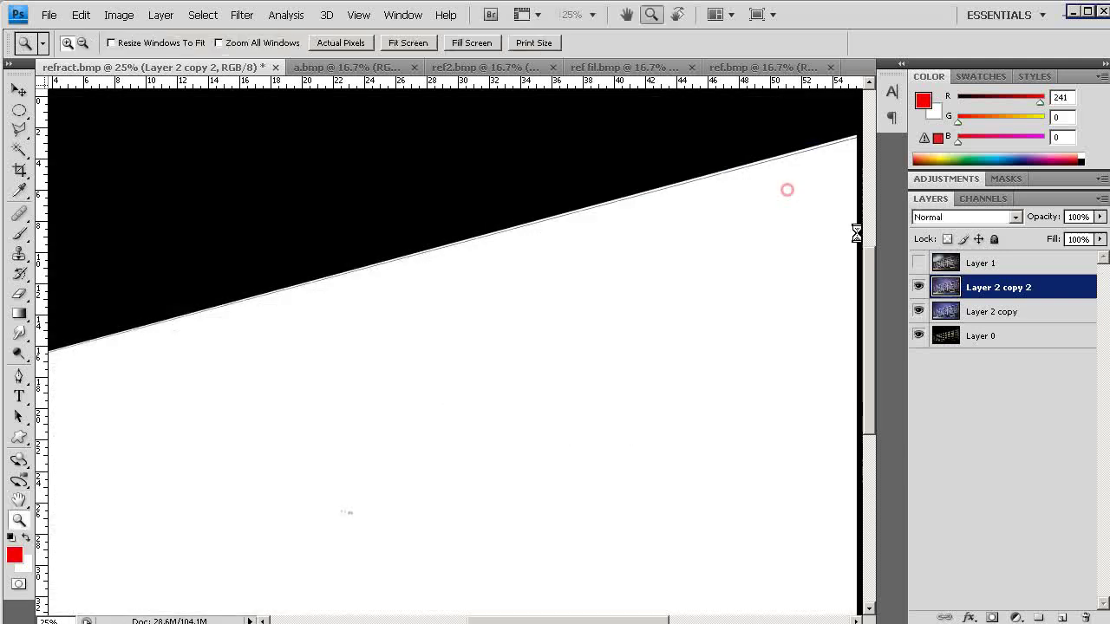
{"action": "left_click", "coordinate": [931, 199]}
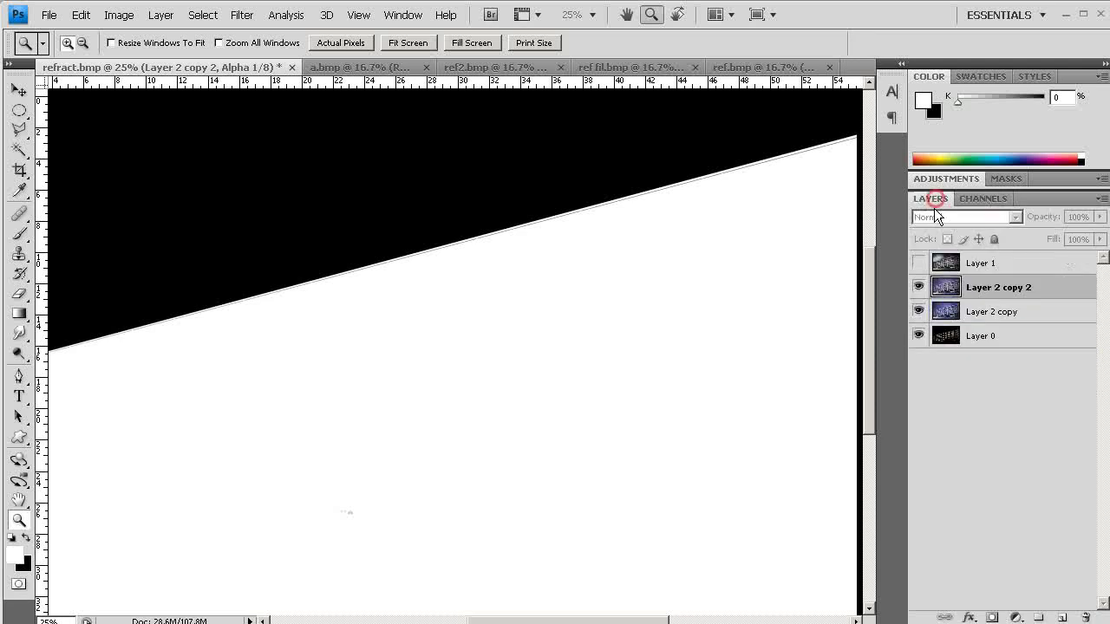
{"action": "left_click", "coordinate": [950, 289]}
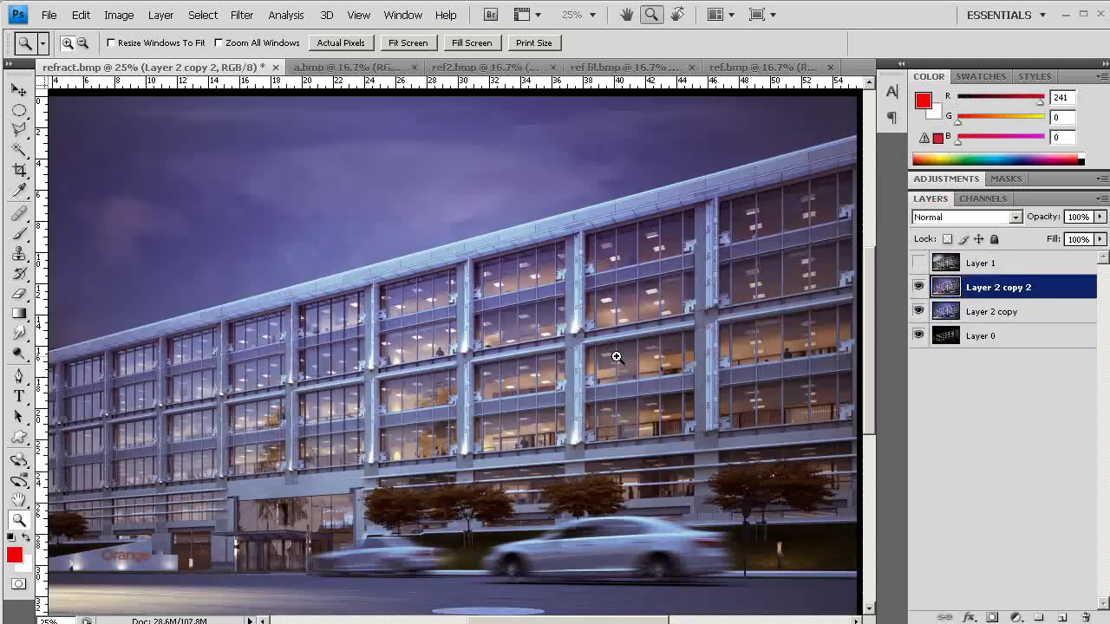
{"action": "left_click", "coordinate": [609, 370], "text": "alt"}
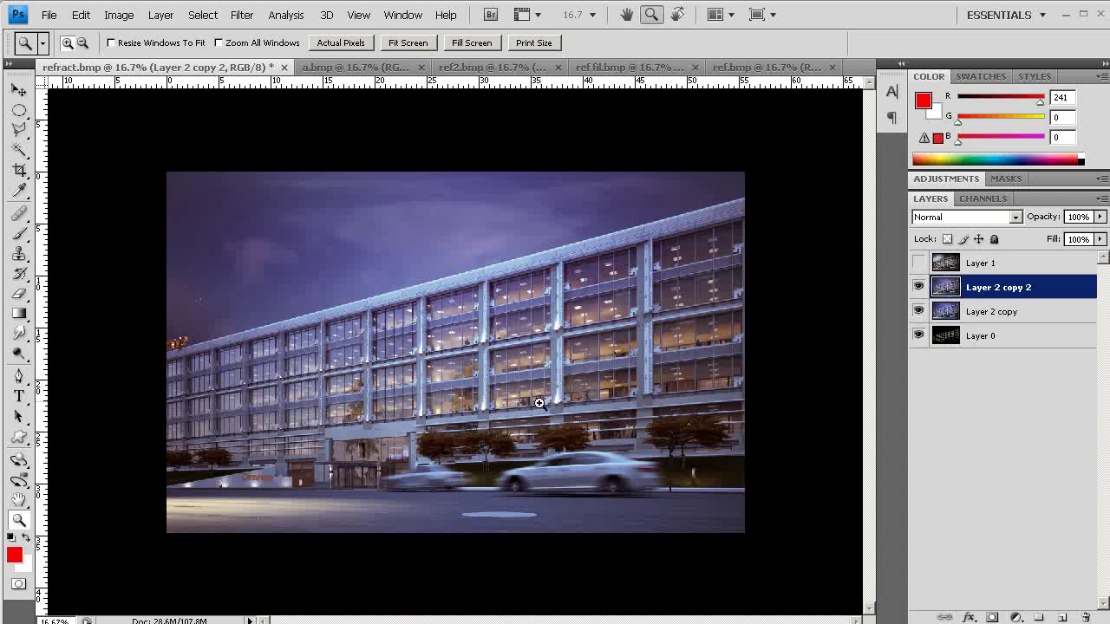
Switch to the Skies0313_1_L.jpg photo and unlock its background as Layer 0
{"action": "left_click_drag", "start_coordinate": [166, 165], "coordinate": [771, 561]}
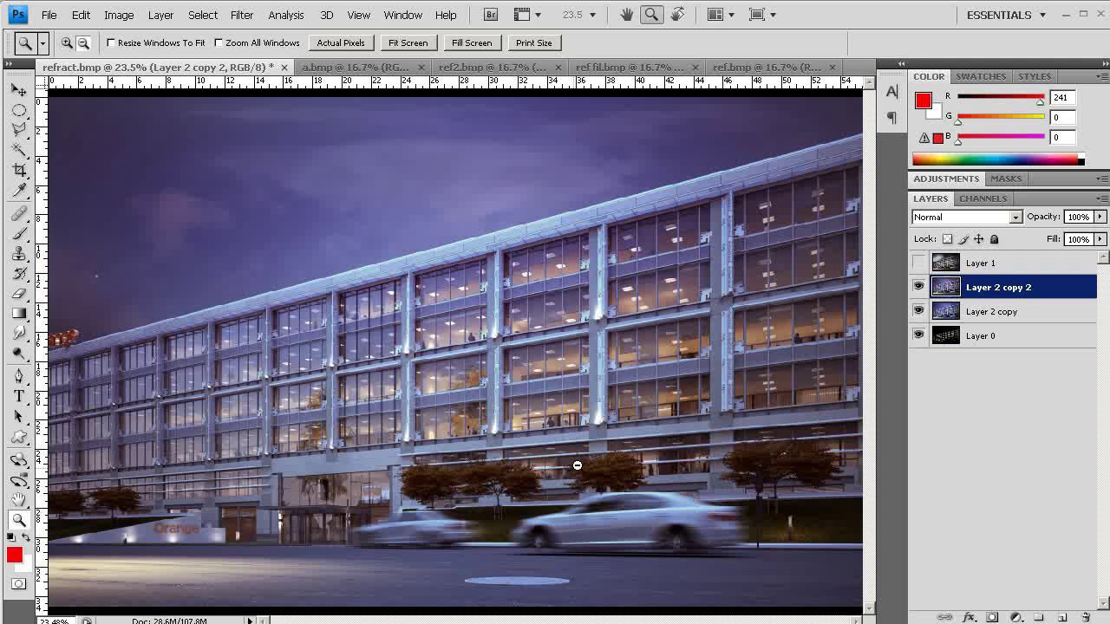
{"action": "left_click", "coordinate": [574, 465], "text": "alt"}
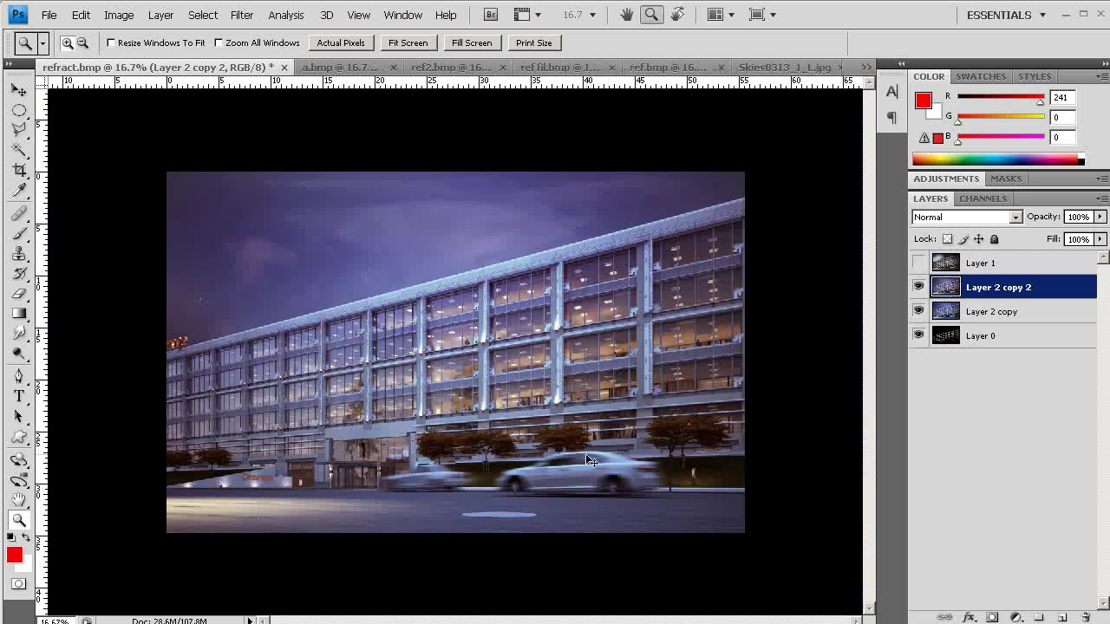
{"action": "key", "text": "ctrl+Tab"}
{"action": "key", "text": "ctrl+Tab"}
{"action": "key", "text": "ctrl+Tab"}
{"action": "key", "text": "ctrl+Tab"}
{"action": "key", "text": "ctrl+Tab"}
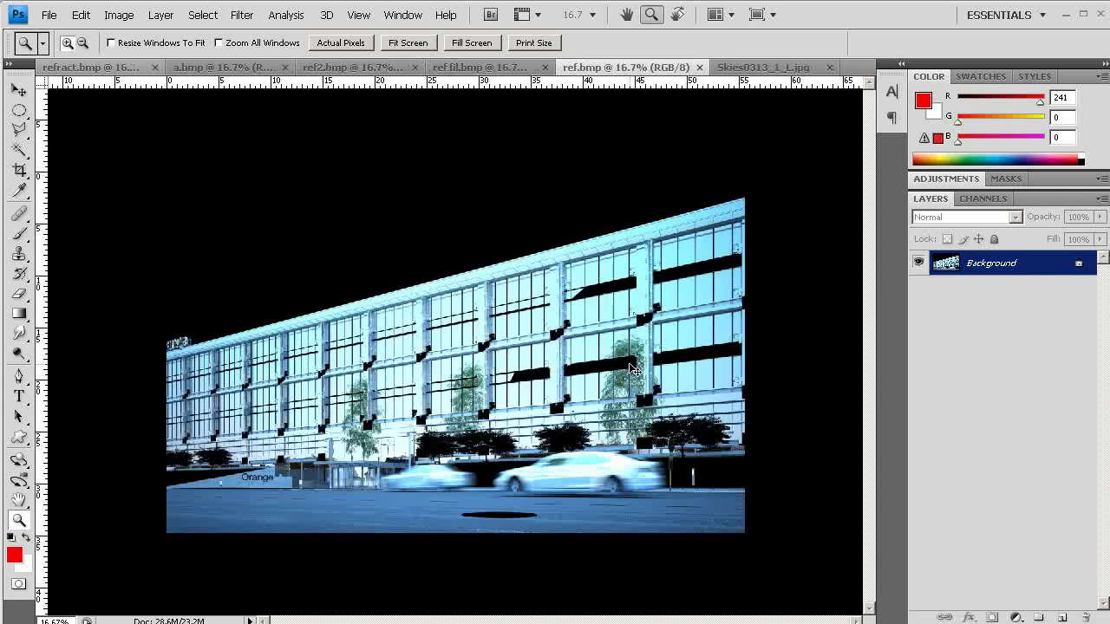
{"action": "key", "text": "ctrl+Tab"}
{"action": "key", "text": "ctrl+Tab"}
{"action": "key", "text": "ctrl+Tab"}
{"action": "key", "text": "ctrl+Tab"}
{"action": "key", "text": "ctrl+Tab"}
{"action": "key", "text": "ctrl+Tab"}
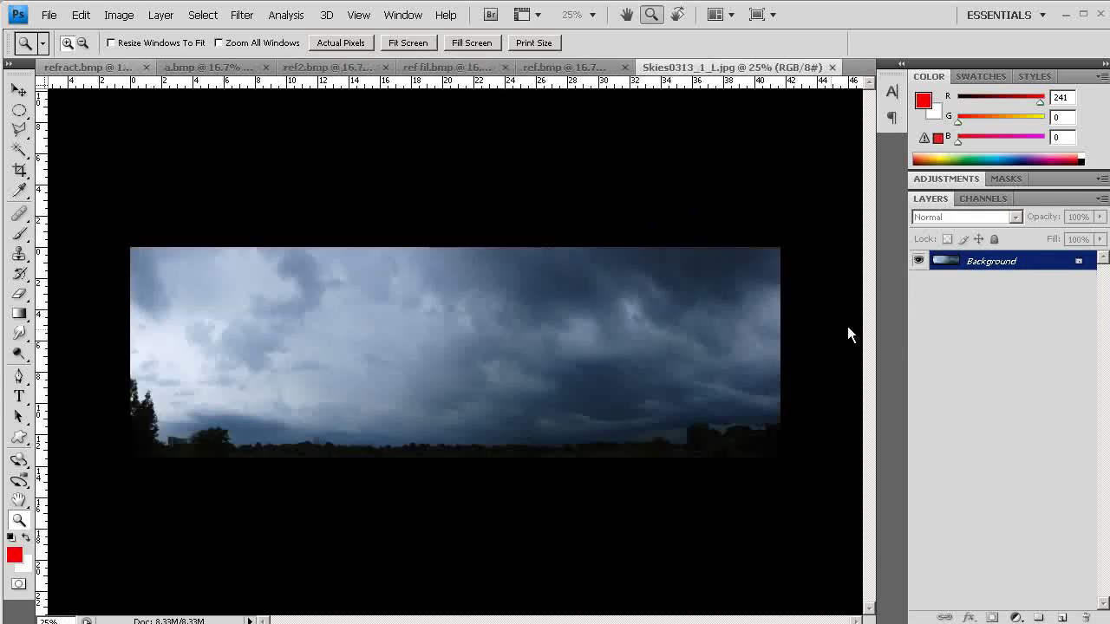
{"action": "double_click", "coordinate": [943, 264]}
{"action": "key", "text": "Return"}
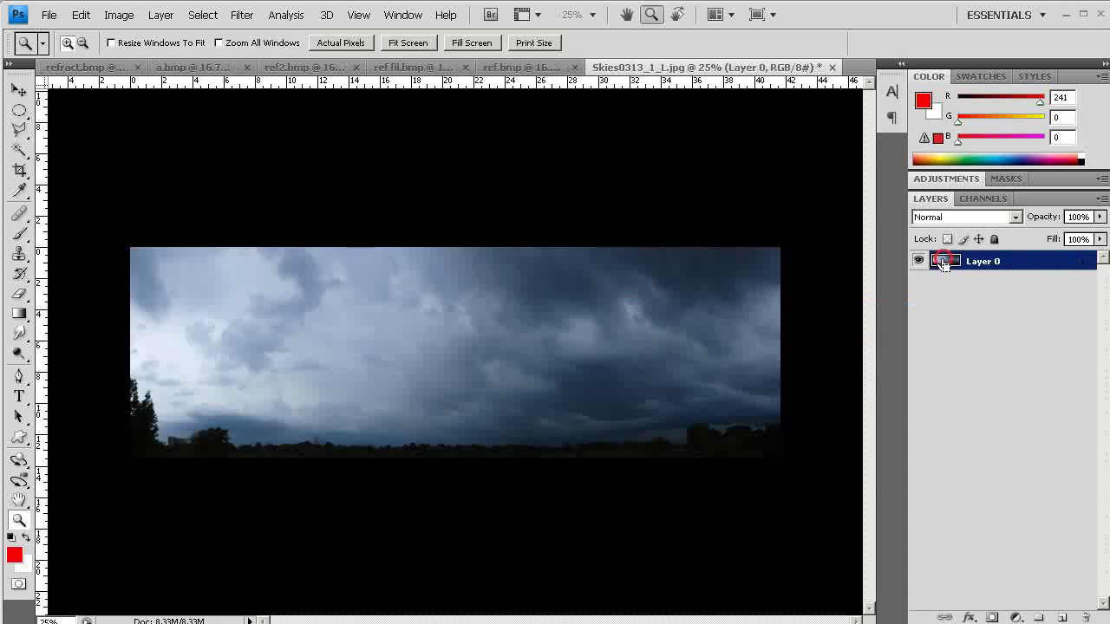
Select all of the sky layer's pixels and carry it over to refract.bmp
{"action": "left_click", "coordinate": [944, 265], "text": "ctrl"}
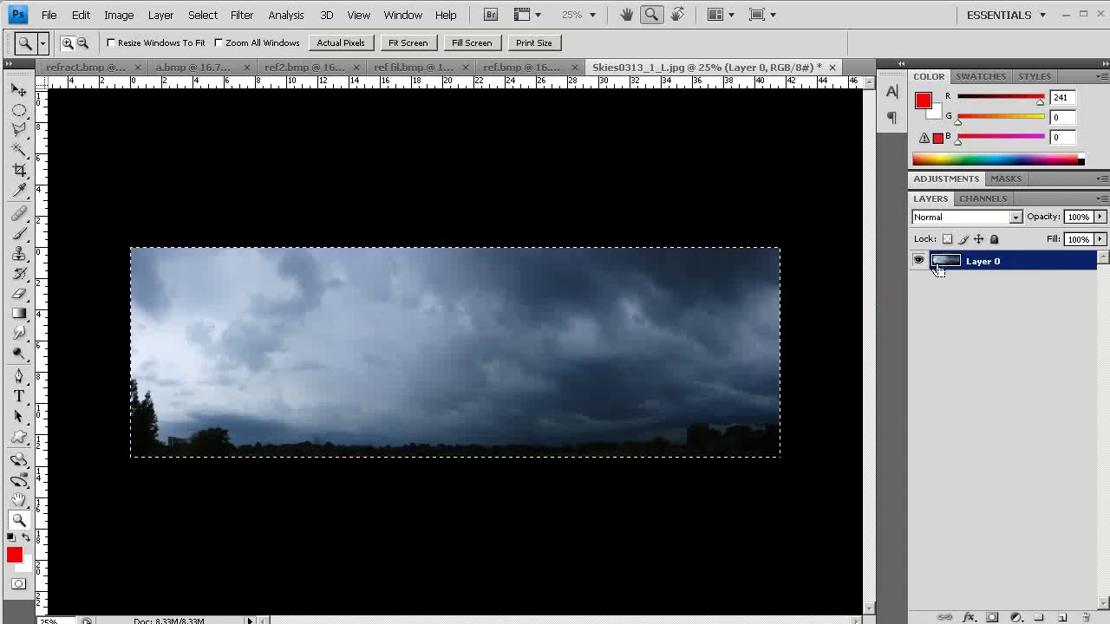
{"action": "left_click_drag", "start_coordinate": [946, 269], "coordinate": [409, 184]}
{"action": "left_click_drag", "start_coordinate": [188, 121], "coordinate": [97, 70]}
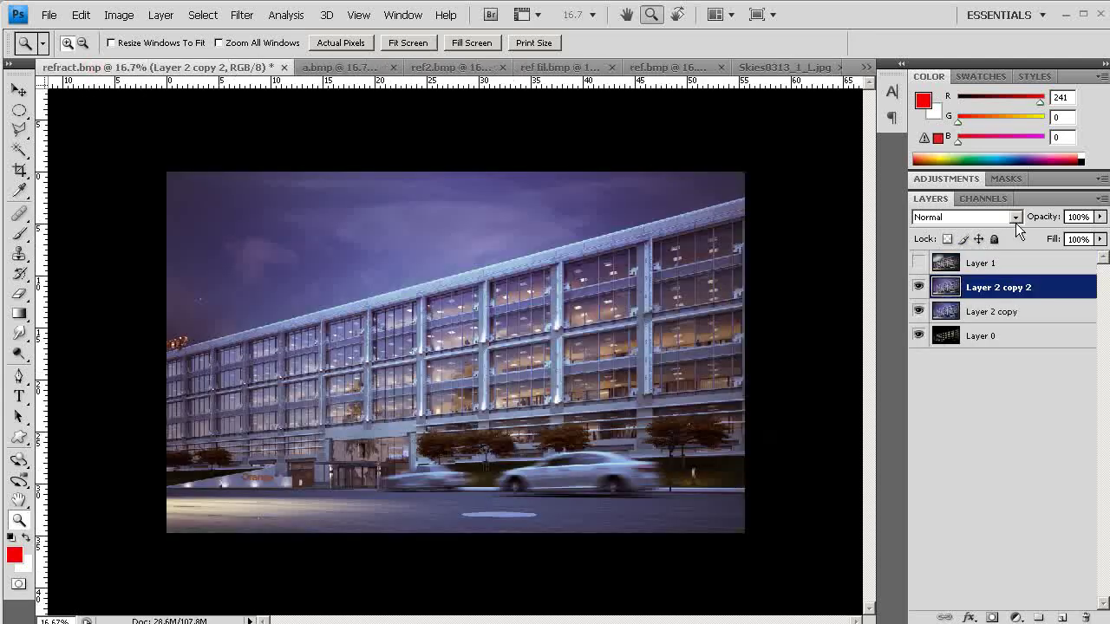
Load Alpha 1 as a selection, invert it, and paste the stormy sky into it
{"action": "left_click", "coordinate": [984, 197]}
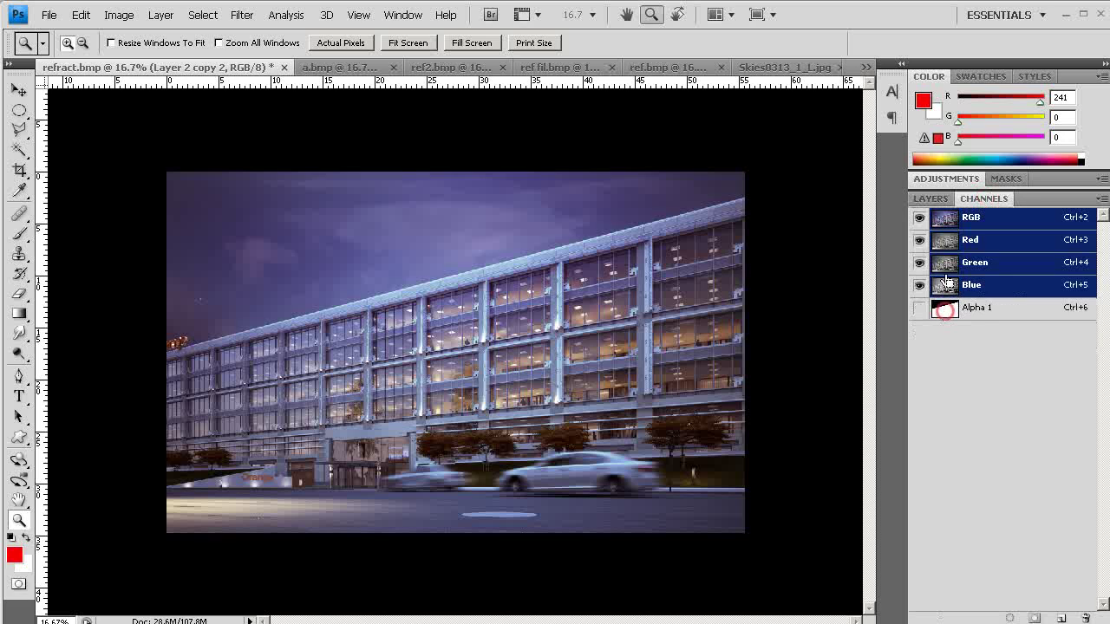
{"action": "left_click", "coordinate": [945, 310], "text": "ctrl"}
{"action": "left_click", "coordinate": [930, 198]}
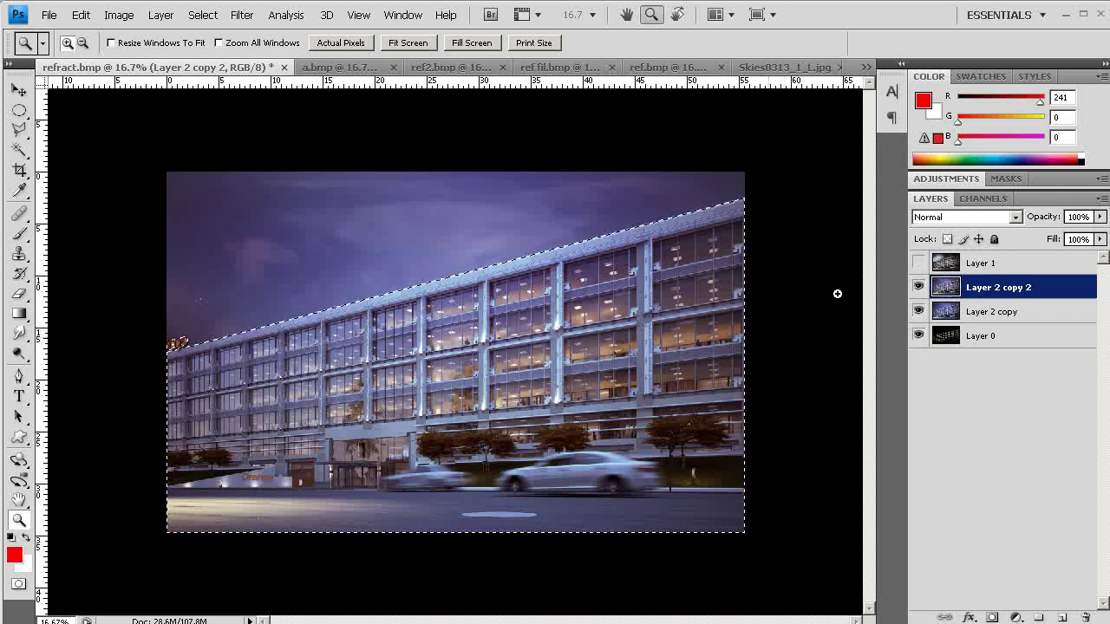
{"action": "key", "text": "ctrl+shift+i"}
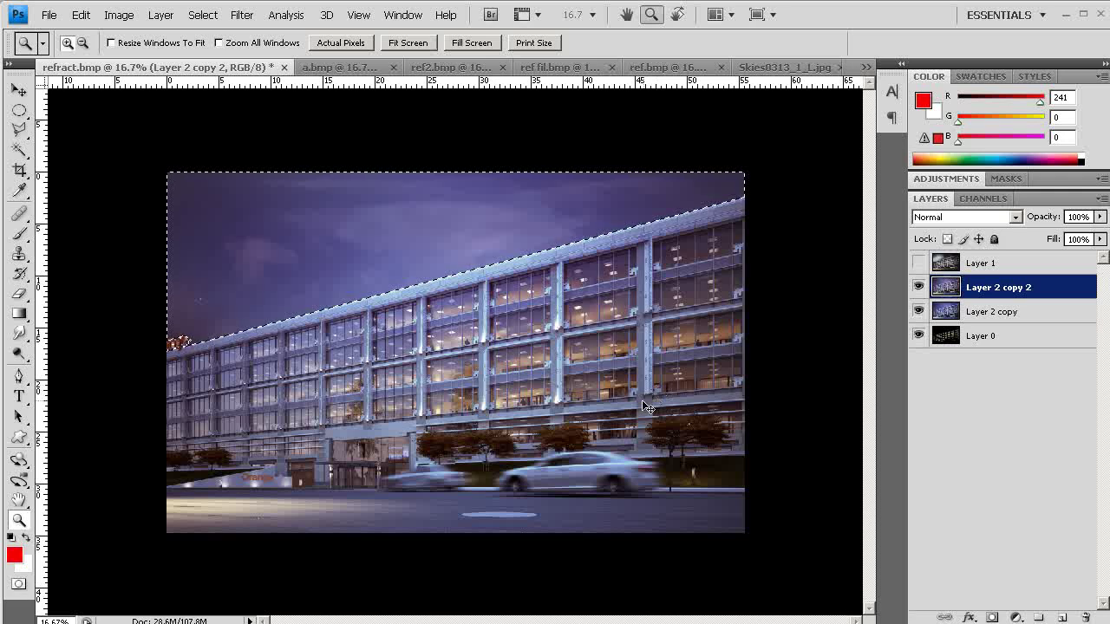
{"action": "key", "text": "ctrl+shift+v"}
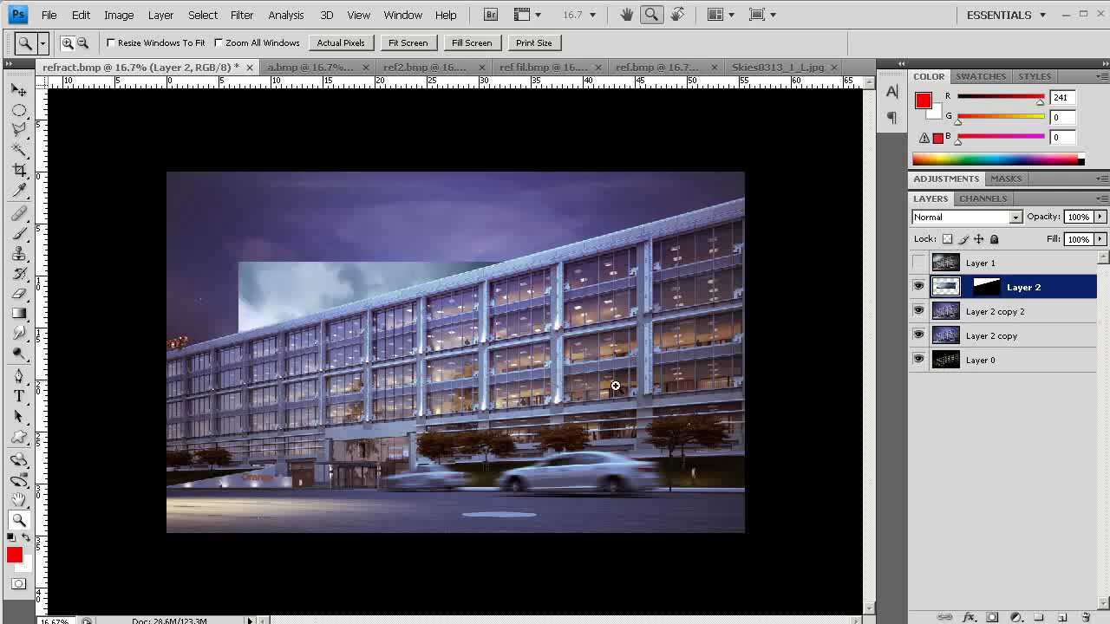
Position the pasted sky above the building and scale it to about 173%
{"action": "left_click", "coordinate": [425, 330], "text": "alt"}
{"action": "key", "text": "v"}
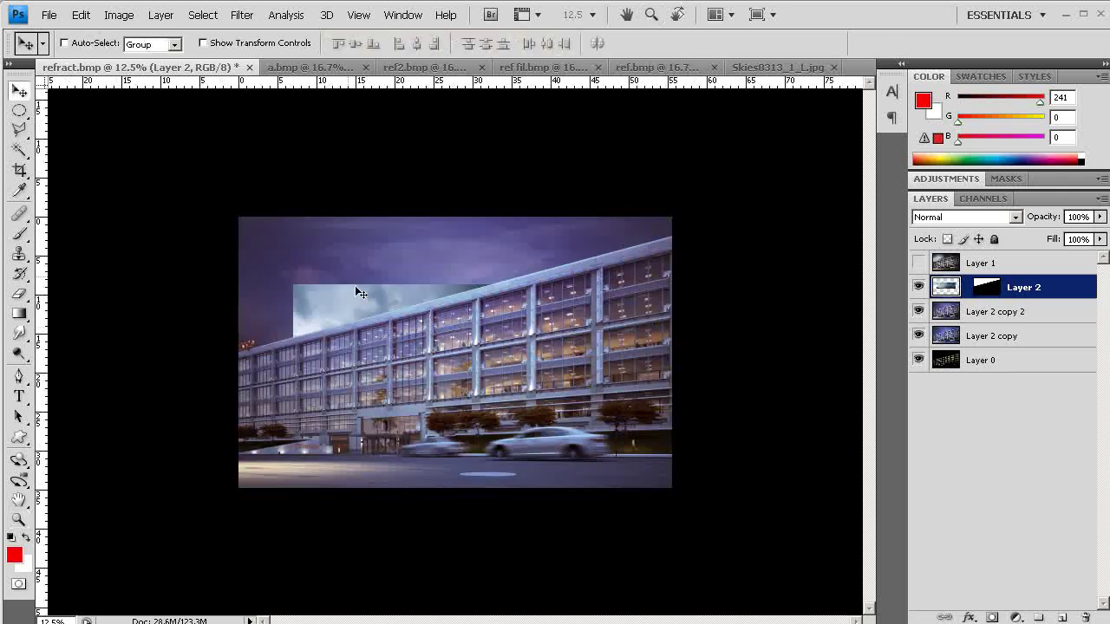
{"action": "left_click_drag", "start_coordinate": [357, 307], "coordinate": [263, 230]}
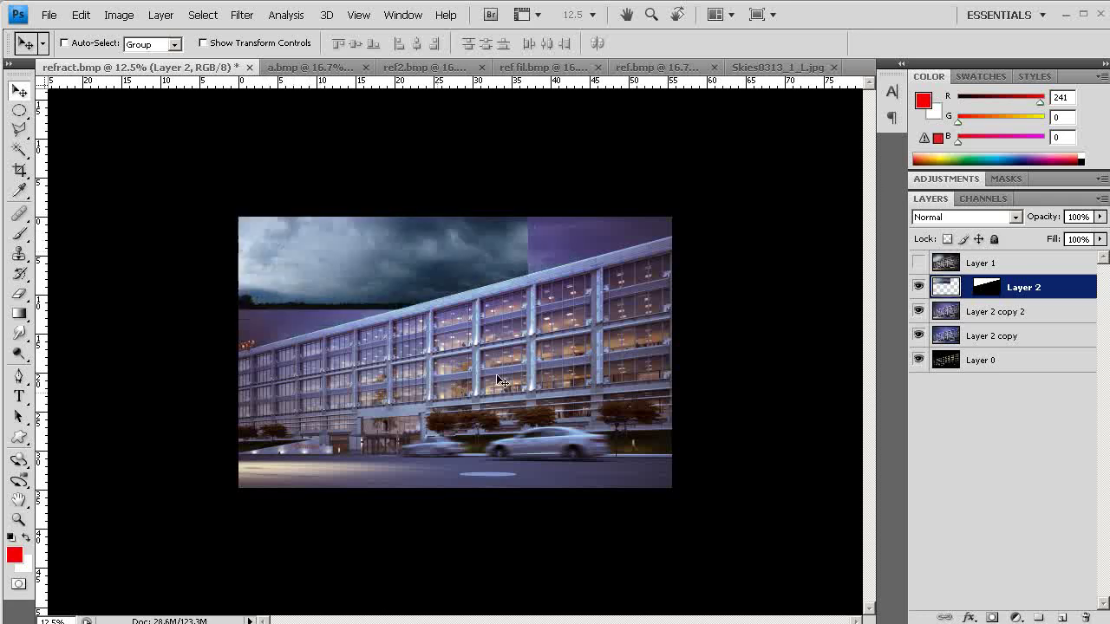
{"action": "key", "text": "ctrl+t"}
{"action": "left_click_drag", "start_coordinate": [529, 309], "coordinate": [742, 444]}
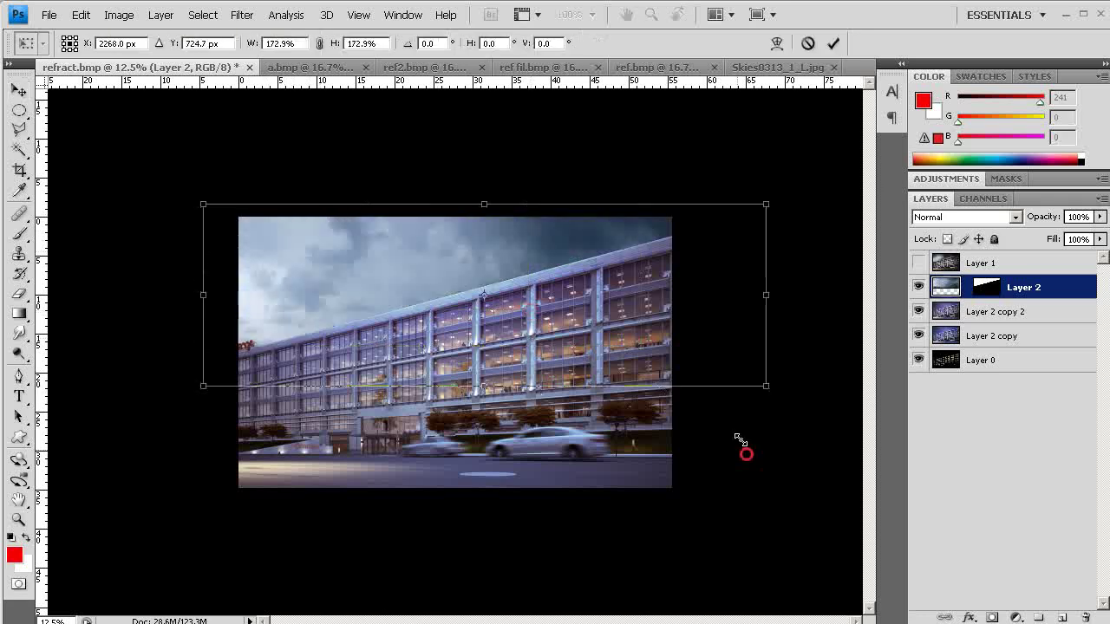
{"action": "left_click_drag", "start_coordinate": [673, 339], "coordinate": [576, 338]}
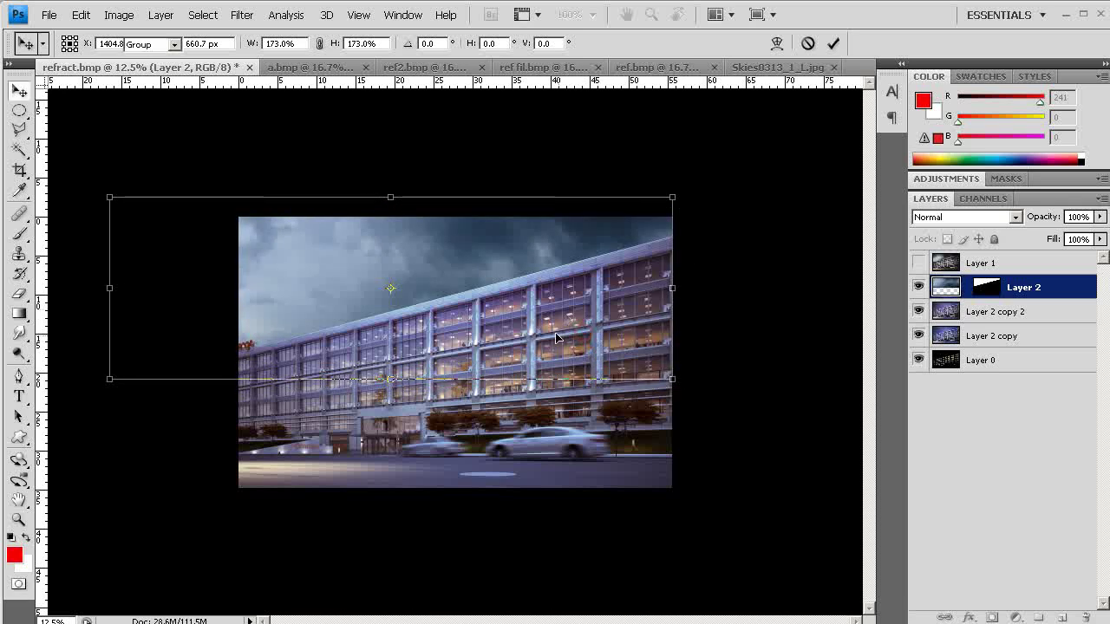
{"action": "key", "text": "Return"}
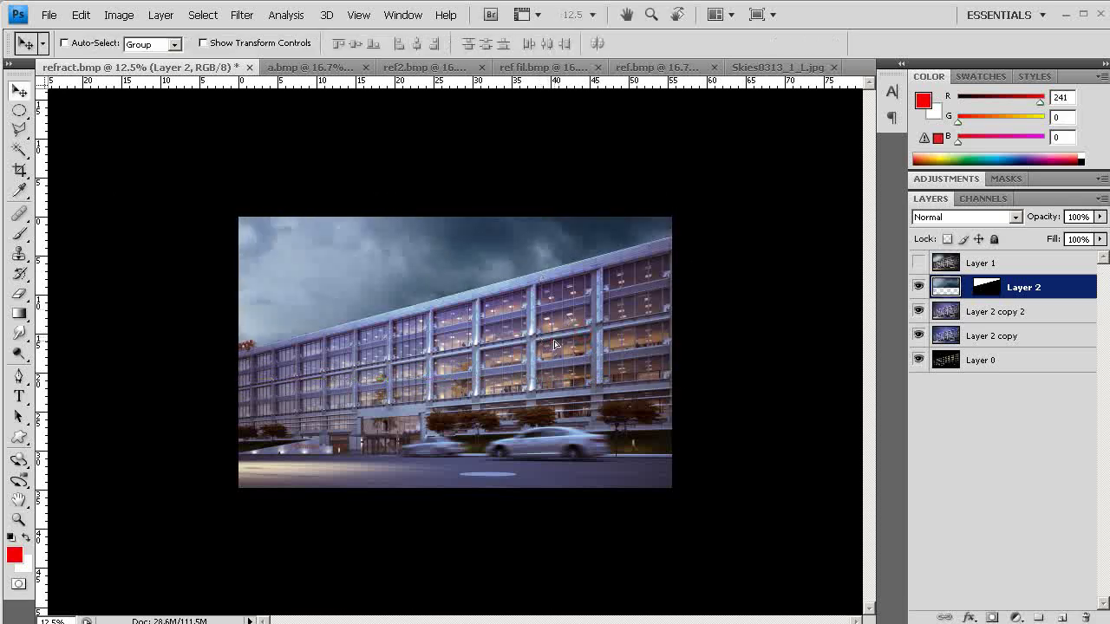
{"action": "key", "text": "z"}
{"action": "left_click", "coordinate": [512, 349]}
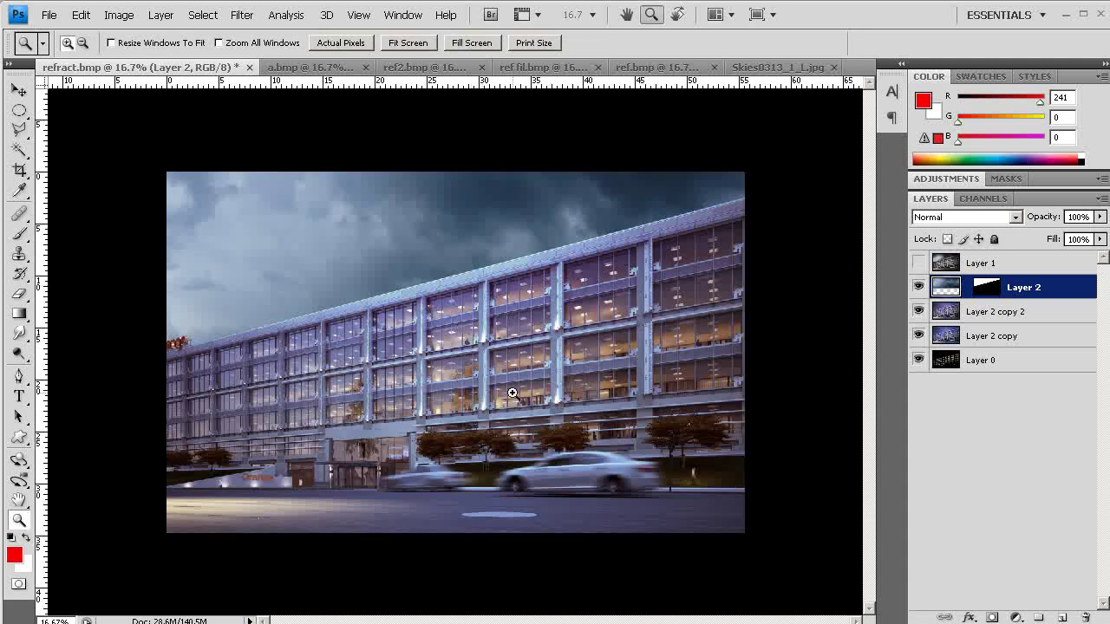
Merge duplicates of the two building layers into Layer 2 copy 4 and colour-balance it to -27/0/+7
{"action": "left_click", "coordinate": [987, 313]}
{"action": "left_click", "coordinate": [988, 338], "text": "shift"}
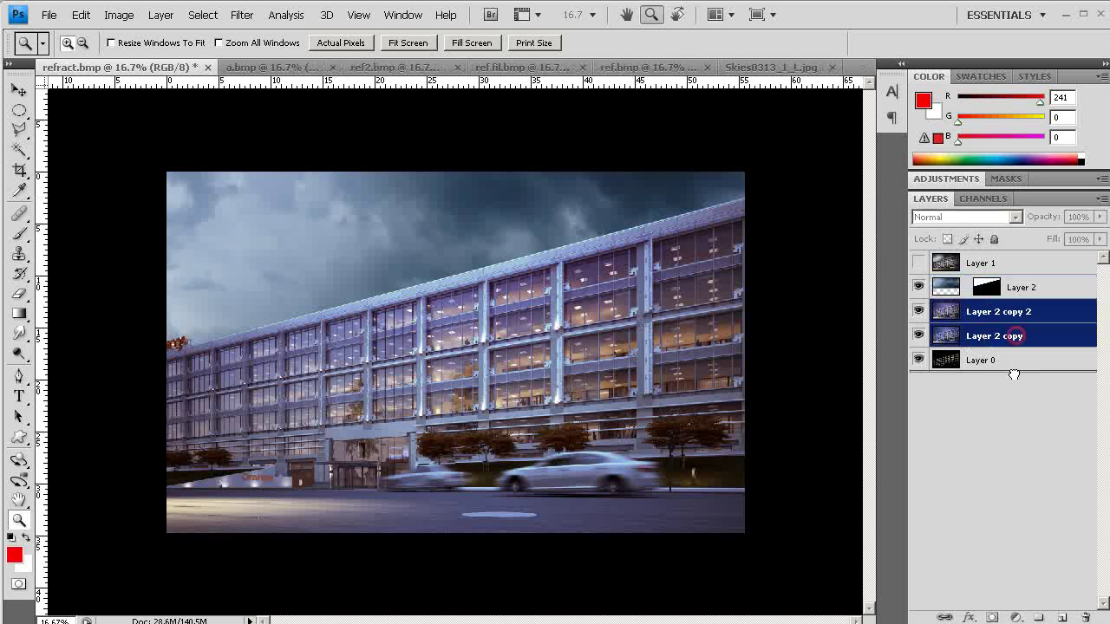
{"action": "left_click_drag", "start_coordinate": [1061, 616], "coordinate": [1062, 615]}
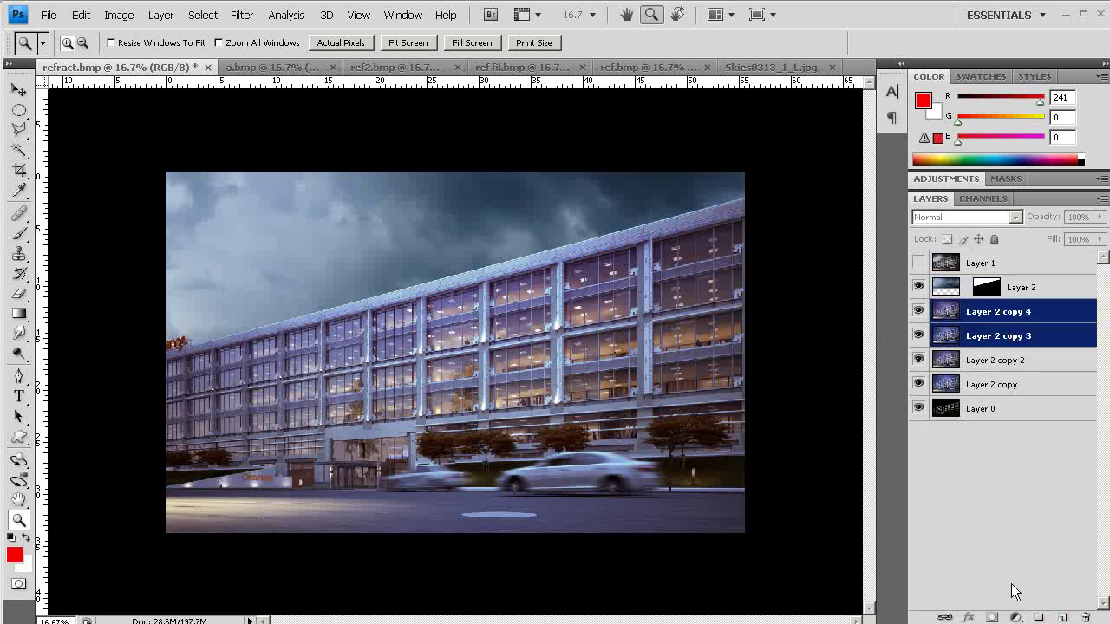
{"action": "key", "text": "ctrl+e"}
{"action": "key", "text": "ctrl+b"}
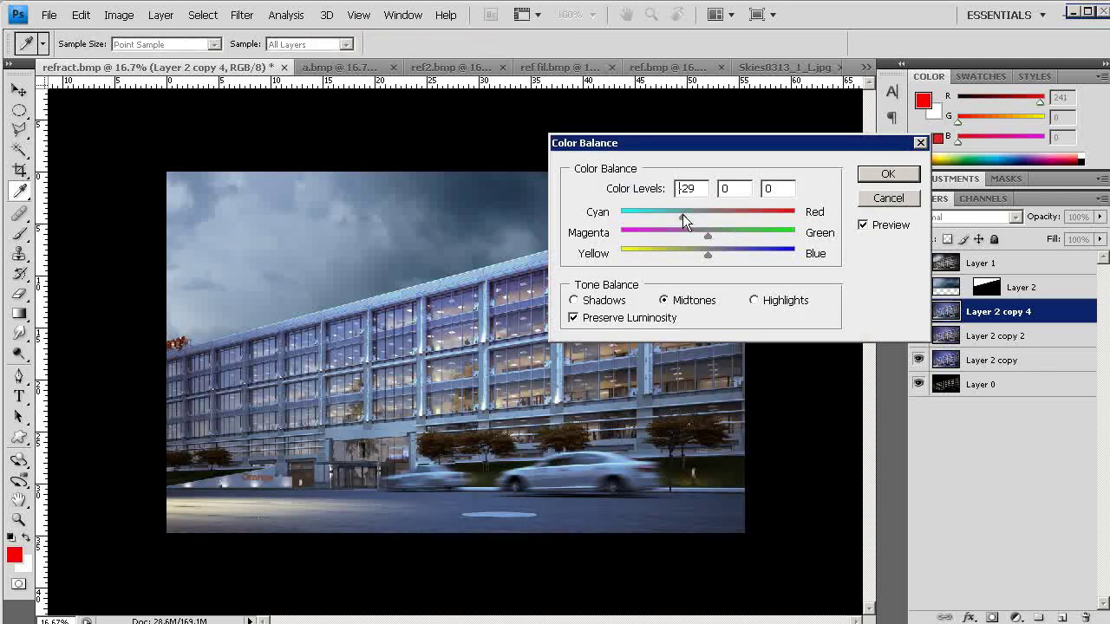
{"action": "left_click_drag", "start_coordinate": [682, 214], "coordinate": [684, 214]}
{"action": "left_click_drag", "start_coordinate": [707, 253], "coordinate": [714, 254]}
{"action": "left_click", "coordinate": [876, 173]}
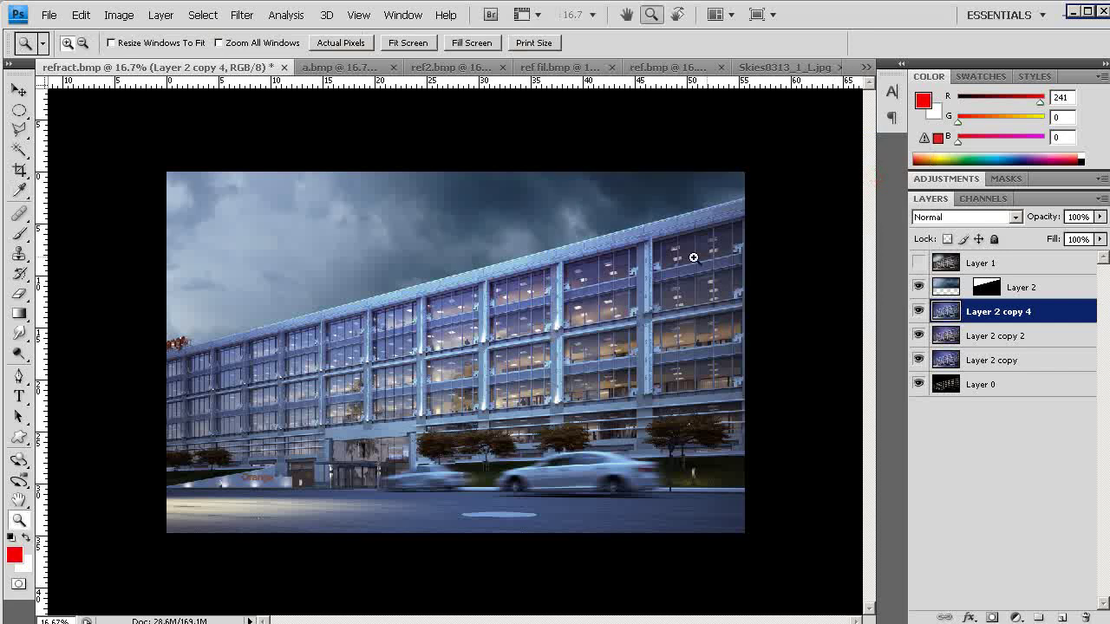
Shift the sky Layer 2 toward cyan and blue with a -4/0/+17 colour balance
{"action": "key", "text": "v"}
{"action": "left_click", "coordinate": [463, 227], "text": "ctrl"}
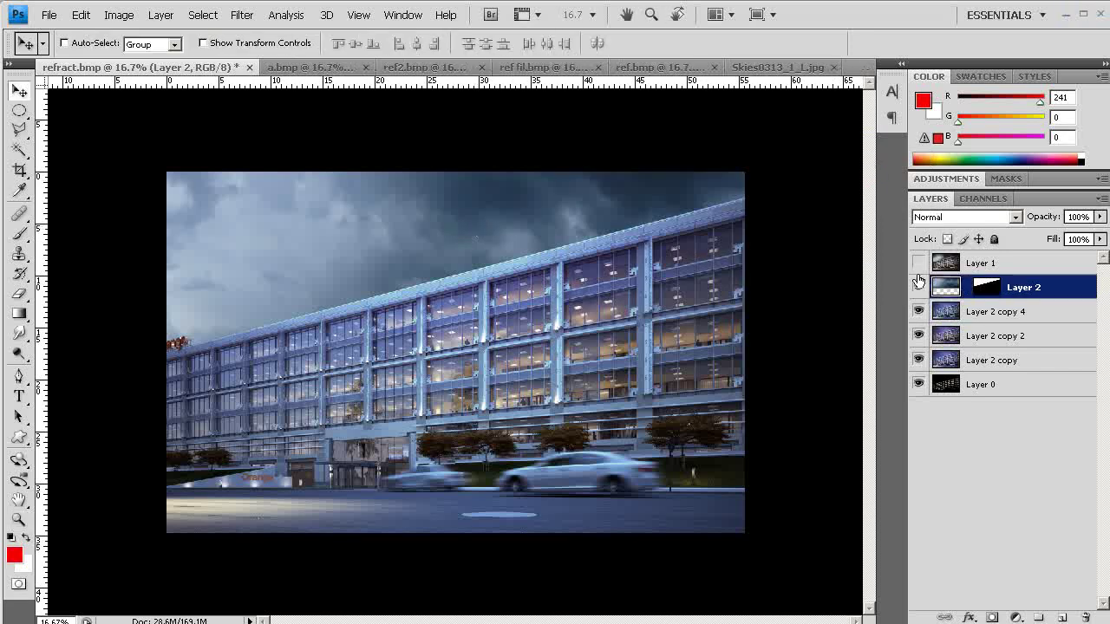
{"action": "left_click", "coordinate": [946, 290]}
{"action": "key", "text": "ctrl+b"}
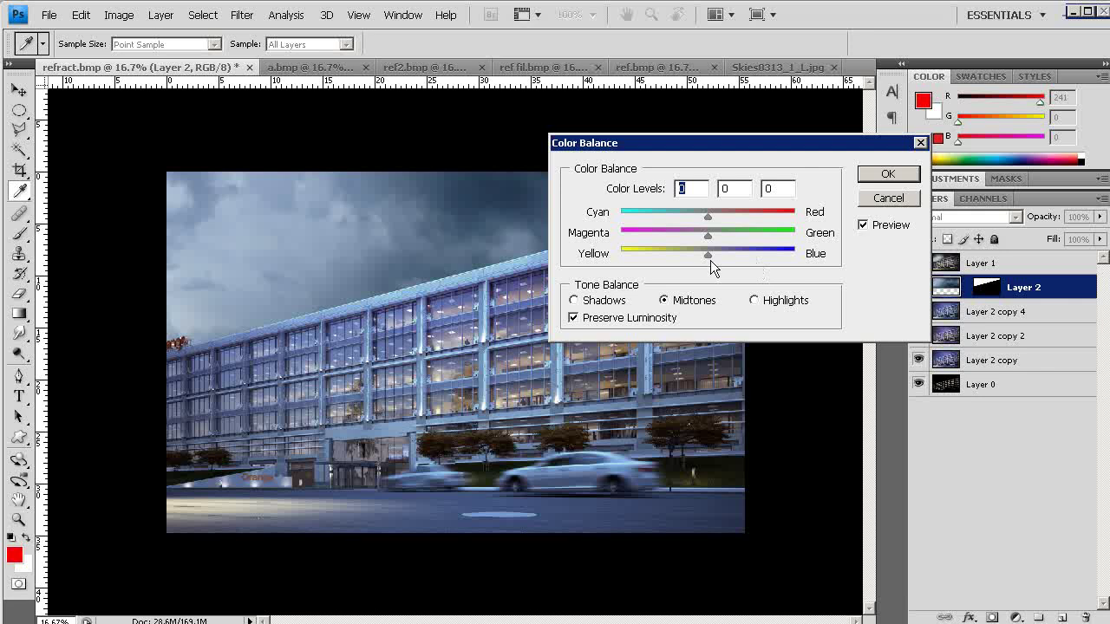
{"action": "left_click_drag", "start_coordinate": [708, 254], "coordinate": [713, 254]}
{"action": "left_click_drag", "start_coordinate": [707, 216], "coordinate": [722, 258]}
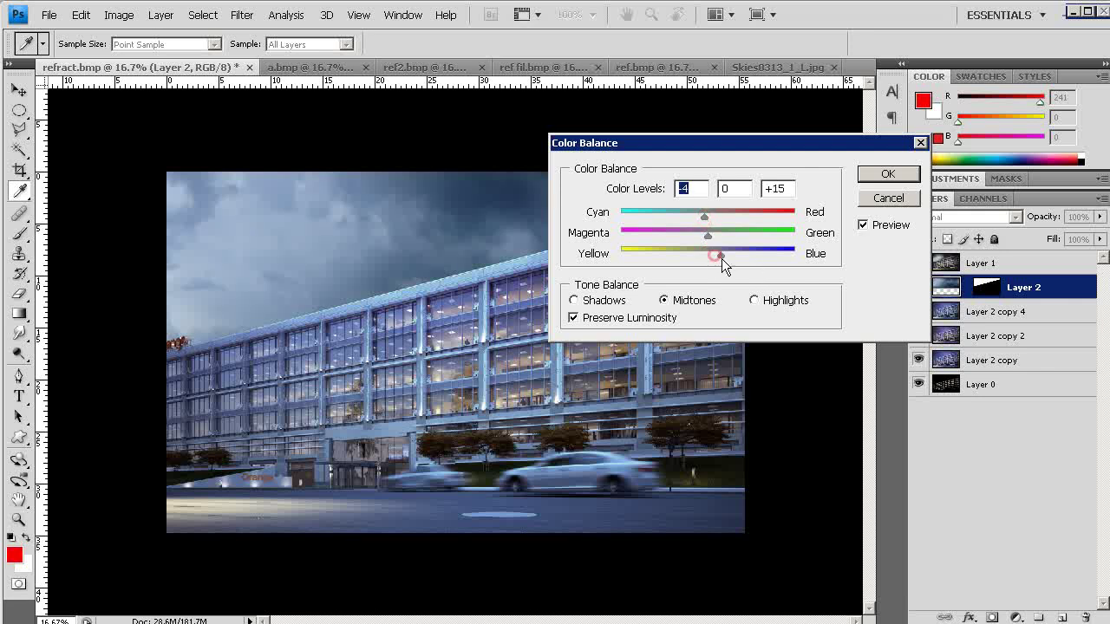
{"action": "left_click", "coordinate": [888, 173]}
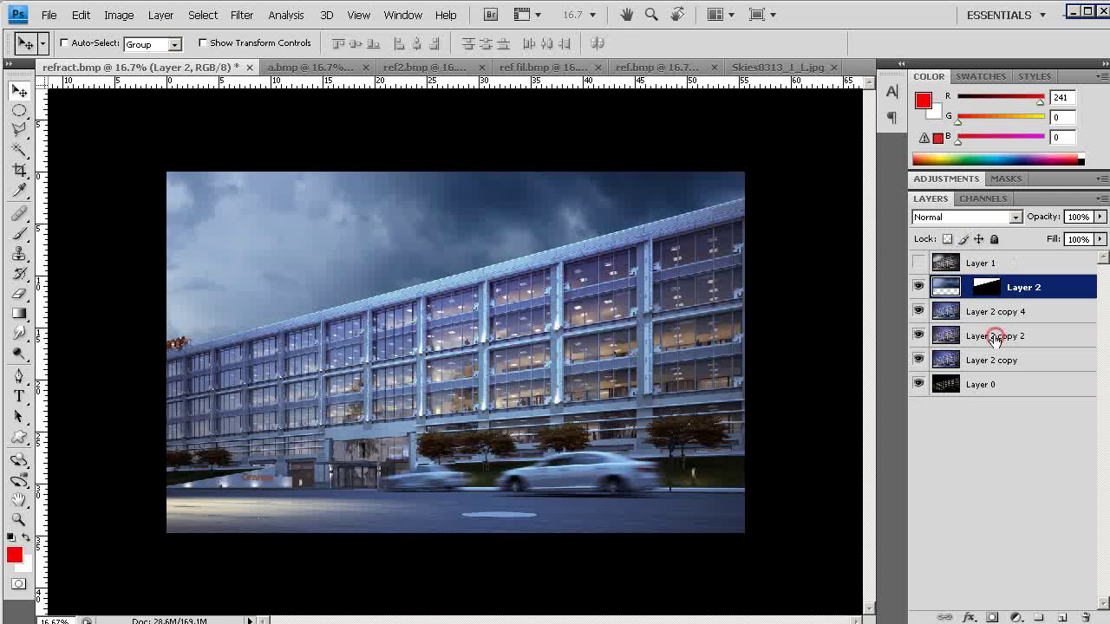
Merge copies of Layer 2 and both graded building layers into Layer 2 copy 6, then duplicate it as copy 7
{"action": "left_click", "coordinate": [1010, 337], "text": "shift"}
{"action": "left_click_drag", "start_coordinate": [1075, 609], "coordinate": [1062, 617]}
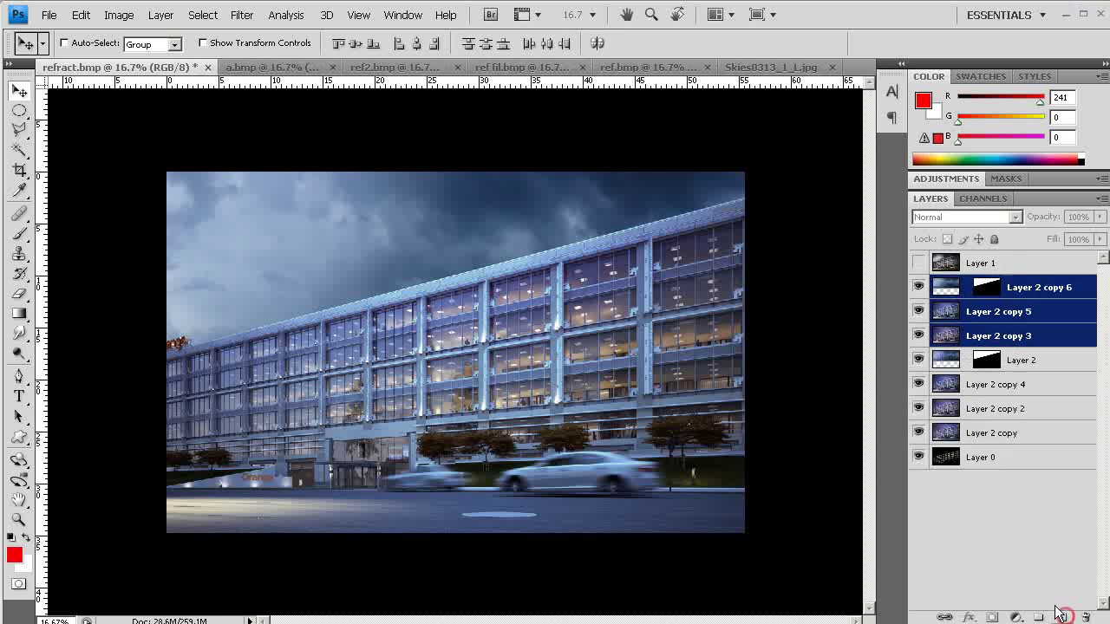
{"action": "key", "text": "ctrl+e"}
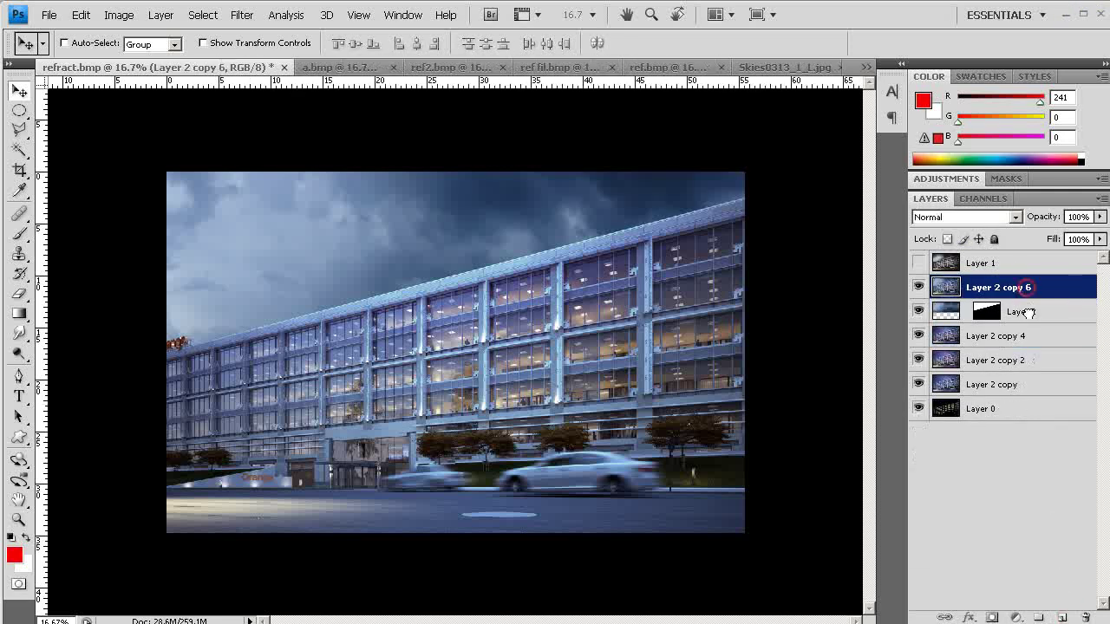
{"action": "left_click_drag", "start_coordinate": [1024, 287], "coordinate": [1061, 617]}
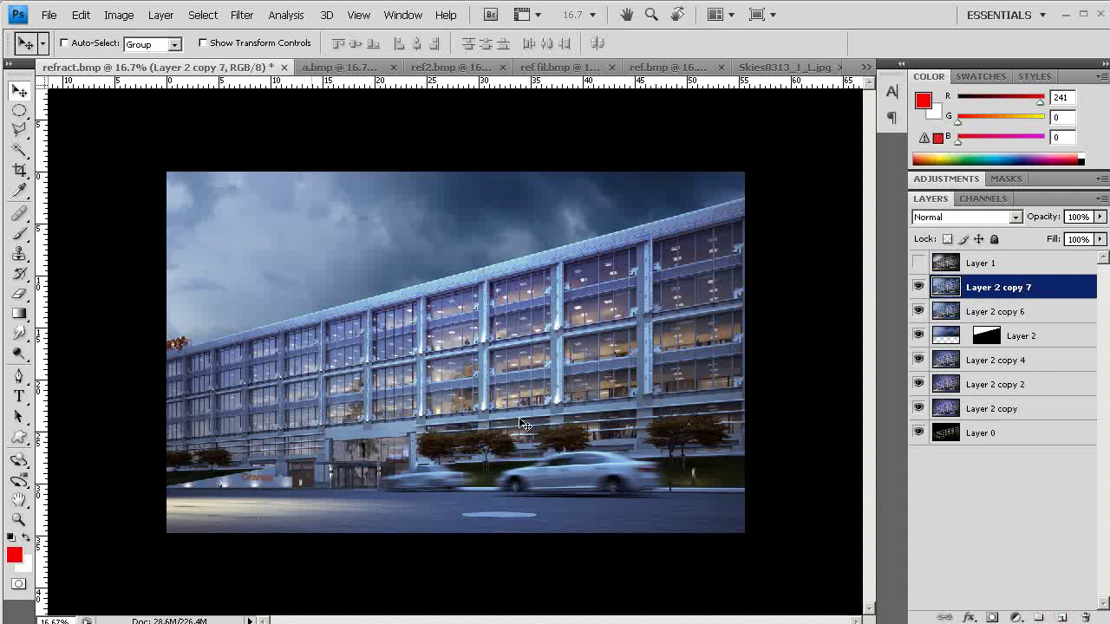
Boost Layer 2 copy 7's contrast with Levels at black point 30 and white point 196
{"action": "key", "text": "z"}
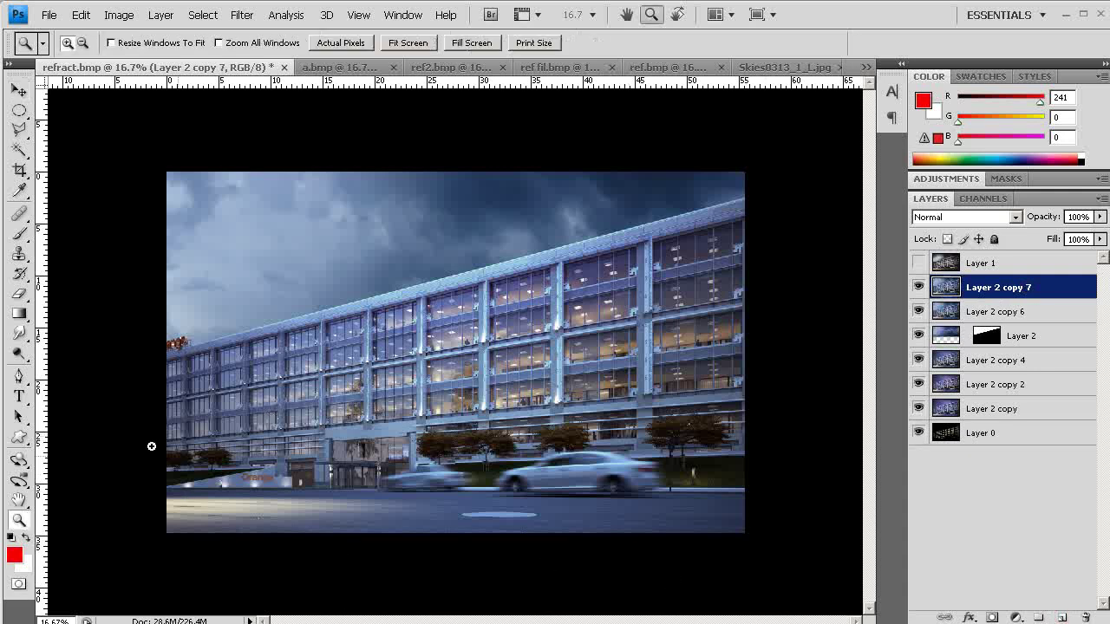
{"action": "left_click", "coordinate": [139, 427]}
{"action": "left_click", "coordinate": [850, 570]}
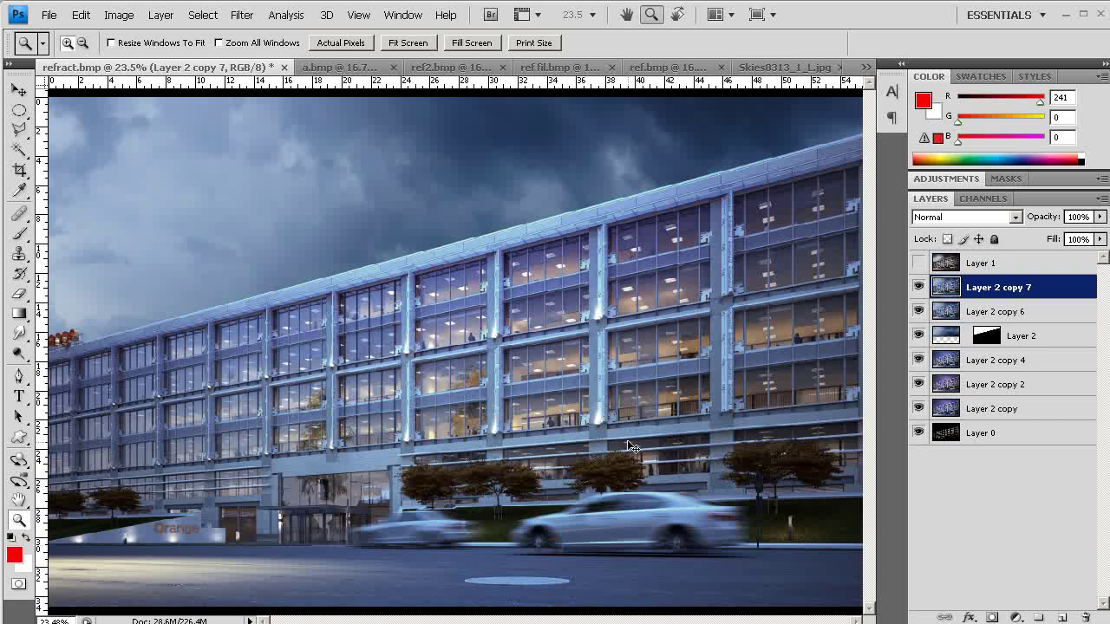
{"action": "key", "text": "ctrl+l"}
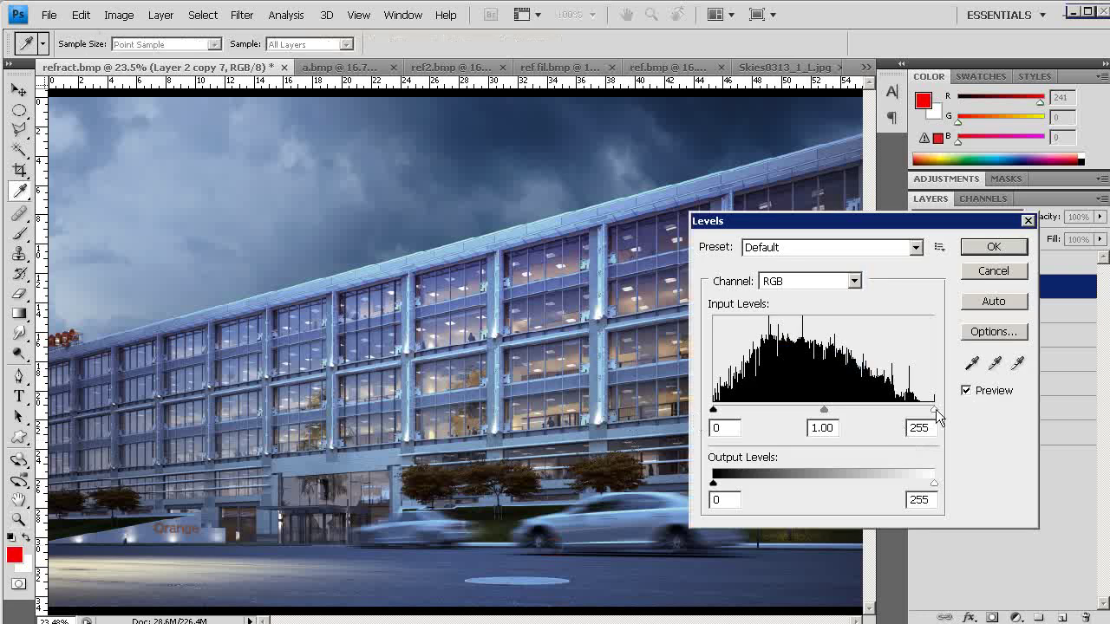
{"action": "left_click_drag", "start_coordinate": [934, 408], "coordinate": [909, 410]}
{"action": "left_click_drag", "start_coordinate": [714, 409], "coordinate": [739, 415]}
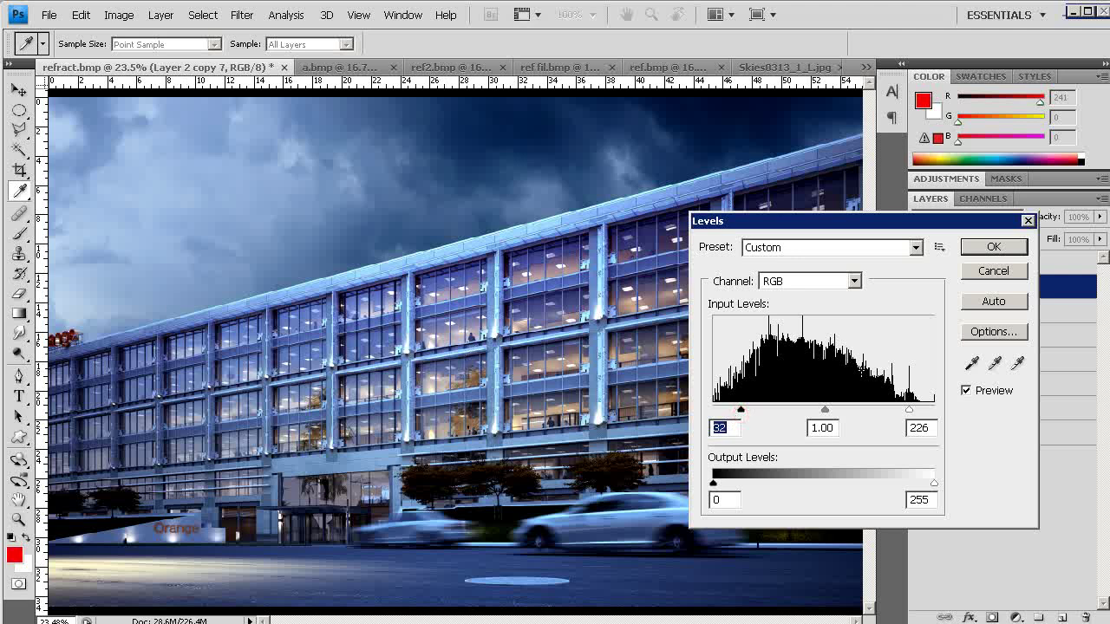
{"action": "left_click_drag", "start_coordinate": [909, 409], "coordinate": [883, 408]}
{"action": "left_click_drag", "start_coordinate": [741, 410], "coordinate": [745, 414]}
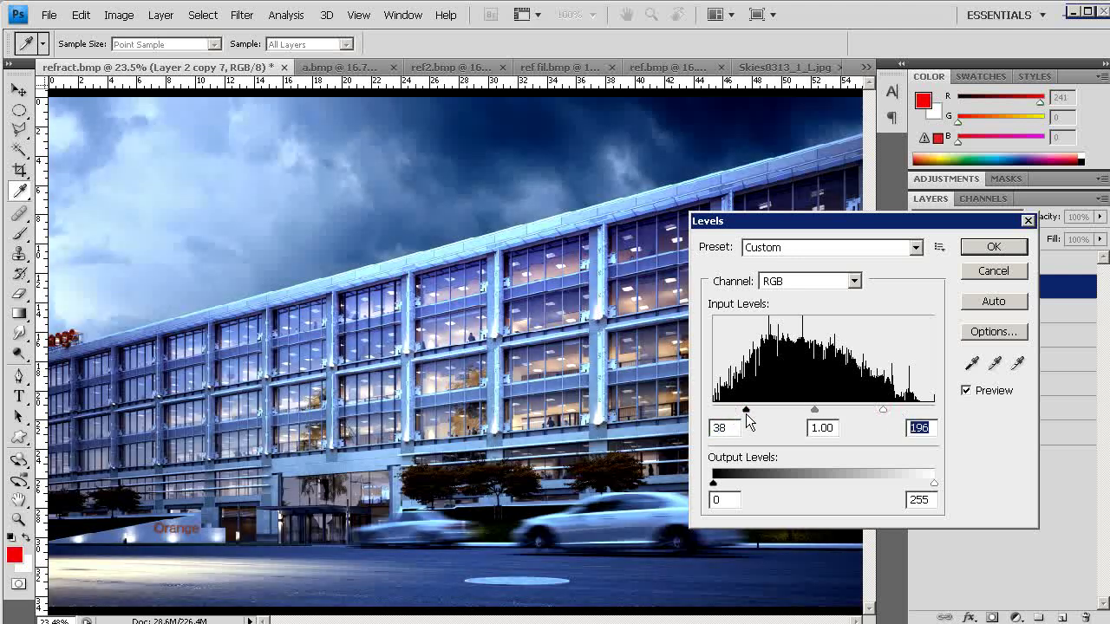
{"action": "left_click", "coordinate": [1011, 244]}
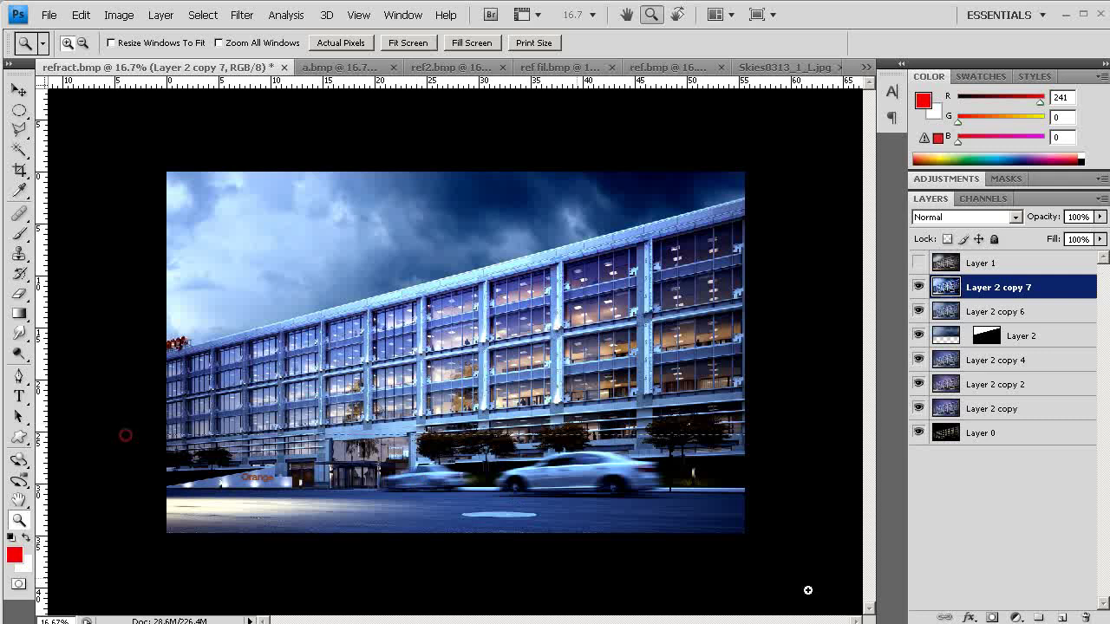
Warm Layer 2 copy 7's midtones with Color Balance, +16 toward red and slightly toward yellow
{"action": "key", "text": "ctrl+0"}
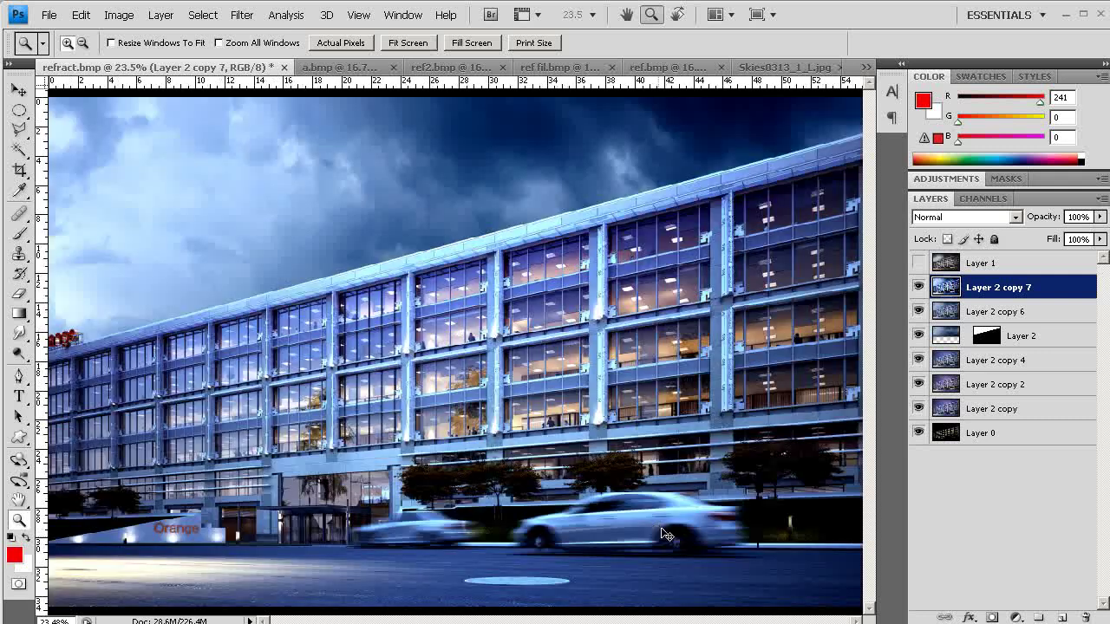
{"action": "key", "text": "ctrl+b"}
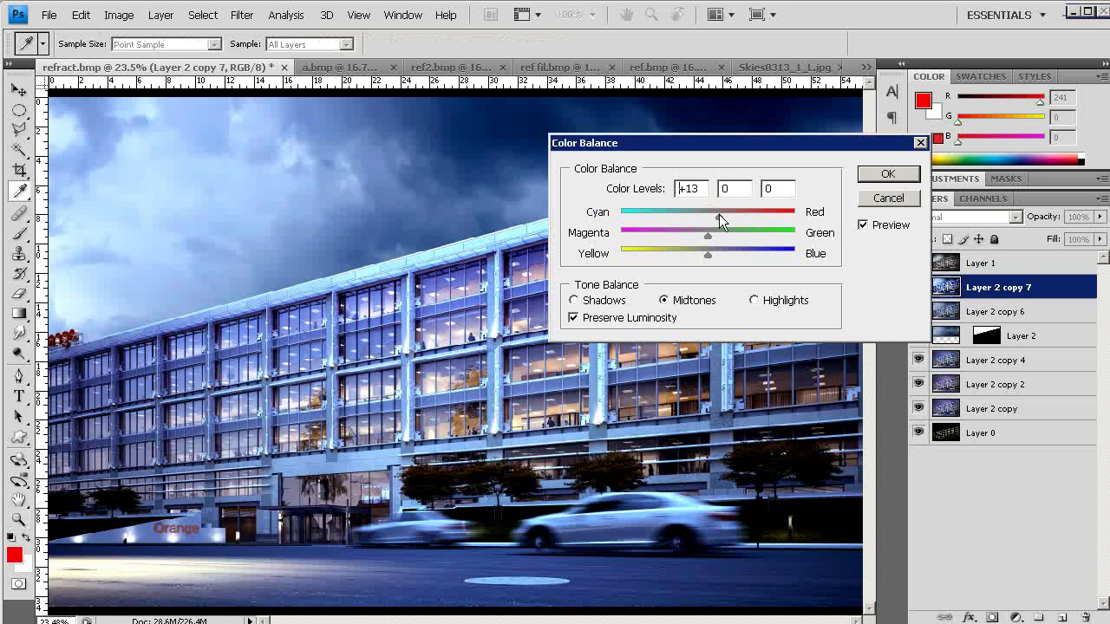
{"action": "left_click_drag", "start_coordinate": [719, 214], "coordinate": [722, 215]}
{"action": "left_click_drag", "start_coordinate": [708, 253], "coordinate": [697, 255]}
{"action": "left_click", "coordinate": [883, 174]}
{"action": "key", "text": "z"}
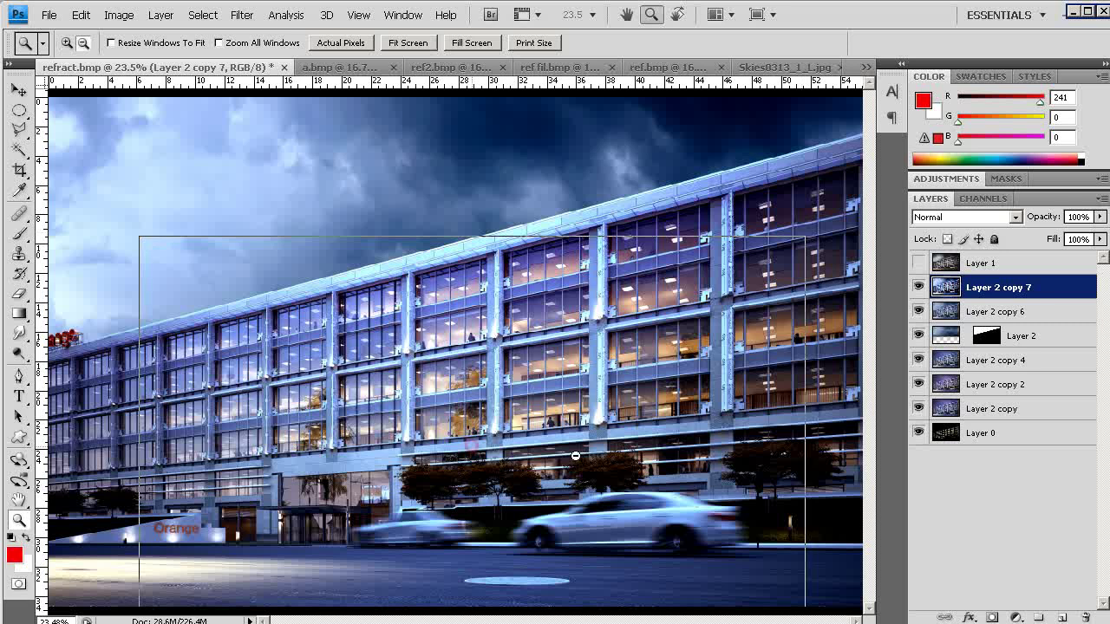
{"action": "key", "text": "ctrl+minus"}
Add a layer mask to Layer 2 copy 7 and set up a white 1200-pixel brush
{"action": "left_click", "coordinate": [993, 618]}
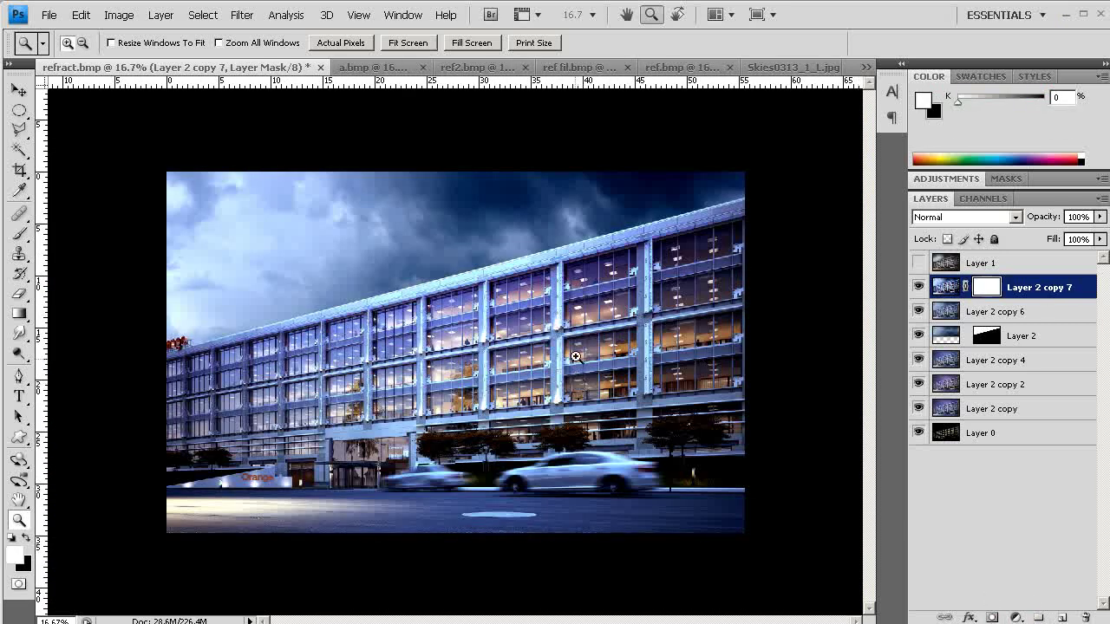
{"action": "key", "text": "x"}
{"action": "key", "text": "b"}
{"action": "key", "text": "x"}
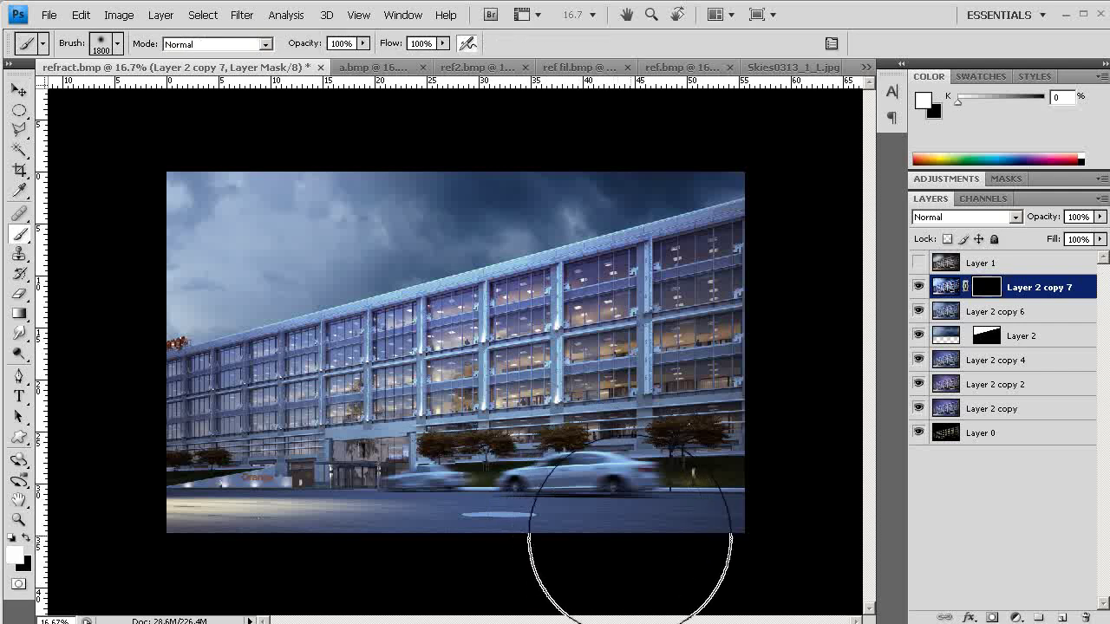
{"action": "key", "text": "bracketleft"}
{"action": "key", "text": "bracketleft"}
{"action": "key", "text": "bracketleft"}
{"action": "key", "text": "bracketleft"}
{"action": "key", "text": "bracketleft"}
{"action": "key", "text": "bracketleft"}
Paint the stronger grade back in along the street, undo the building strokes, and duplicate as Layer 2 copy 8
{"action": "left_click_drag", "start_coordinate": [701, 517], "coordinate": [55, 532]}
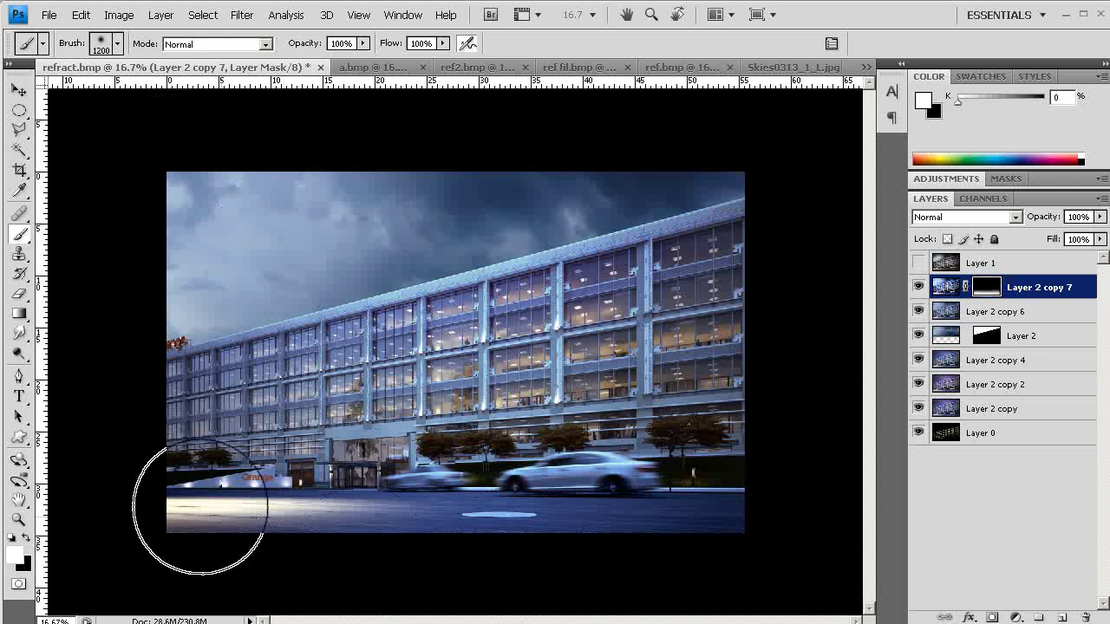
{"action": "left_click", "coordinate": [185, 508]}
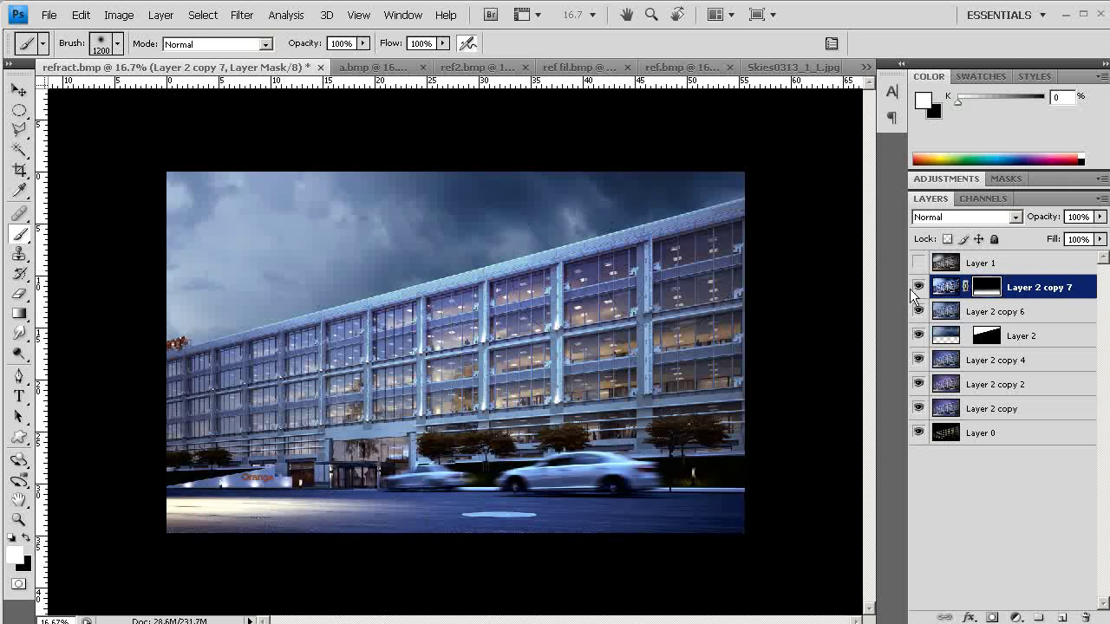
{"action": "key", "text": "bracketright"}
{"action": "key", "text": "bracketright"}
{"action": "key", "text": "bracketright"}
{"action": "key", "text": "bracketright"}
{"action": "key", "text": "bracketright"}
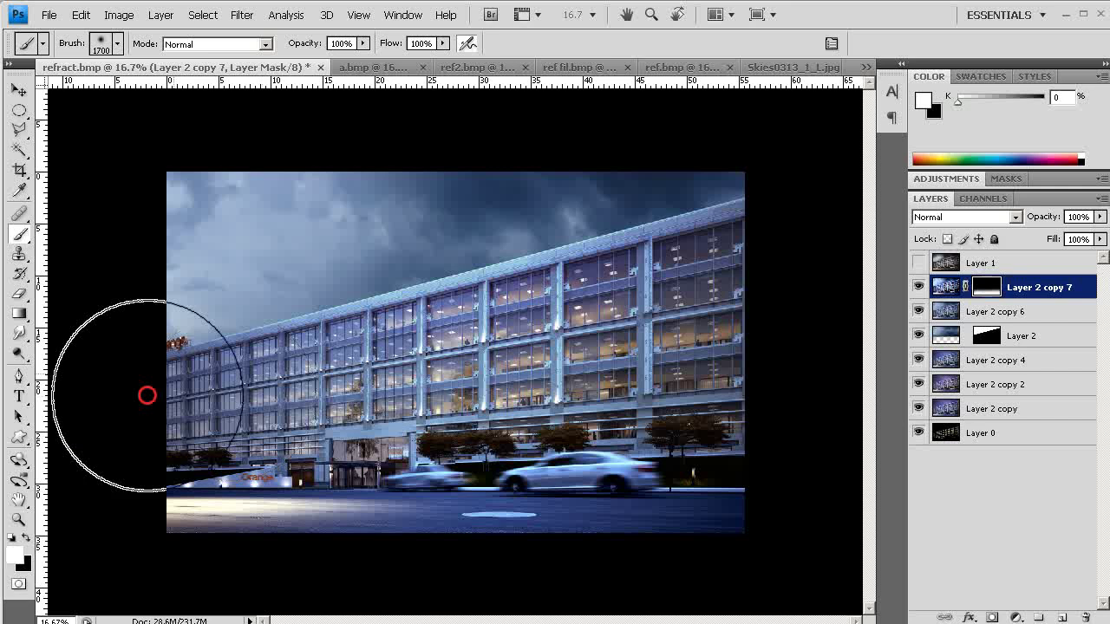
{"action": "mouse_move", "coordinate": [103, 382]}
{"action": "left_mouse_down"}
{"action": "mouse_move", "coordinate": [240, 372]}
{"action": "mouse_move", "coordinate": [149, 397]}
{"action": "mouse_move", "coordinate": [509, 260]}
{"action": "left_mouse_up"}
{"action": "key", "text": "ctrl+alt+z"}
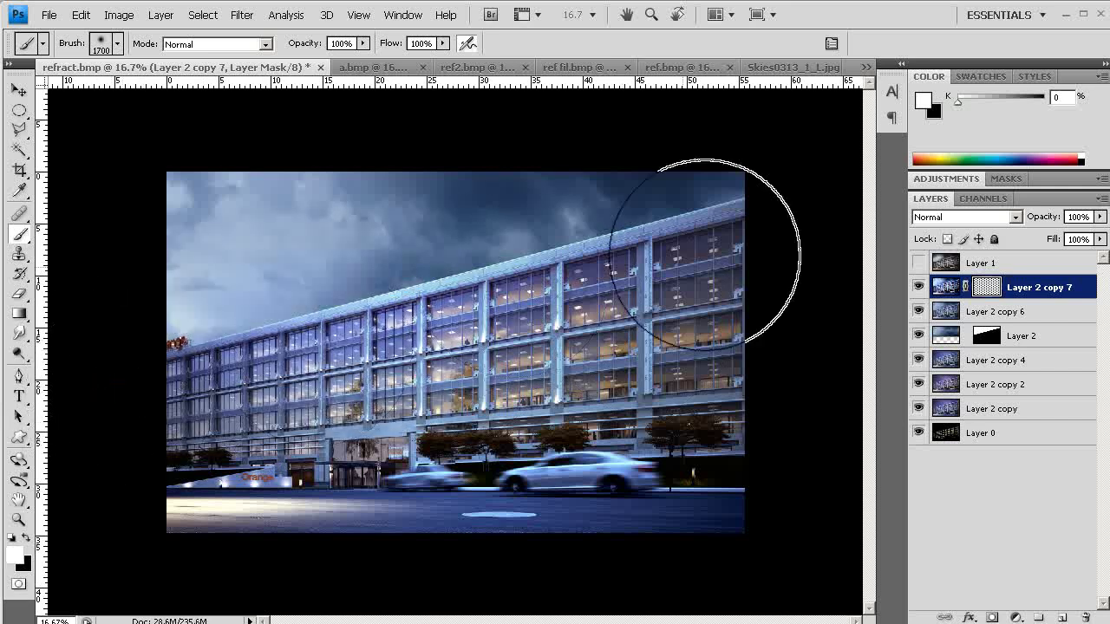
{"action": "key", "text": "ctrl+alt+z"}
{"action": "left_click_drag", "start_coordinate": [945, 286], "coordinate": [1060, 616]}
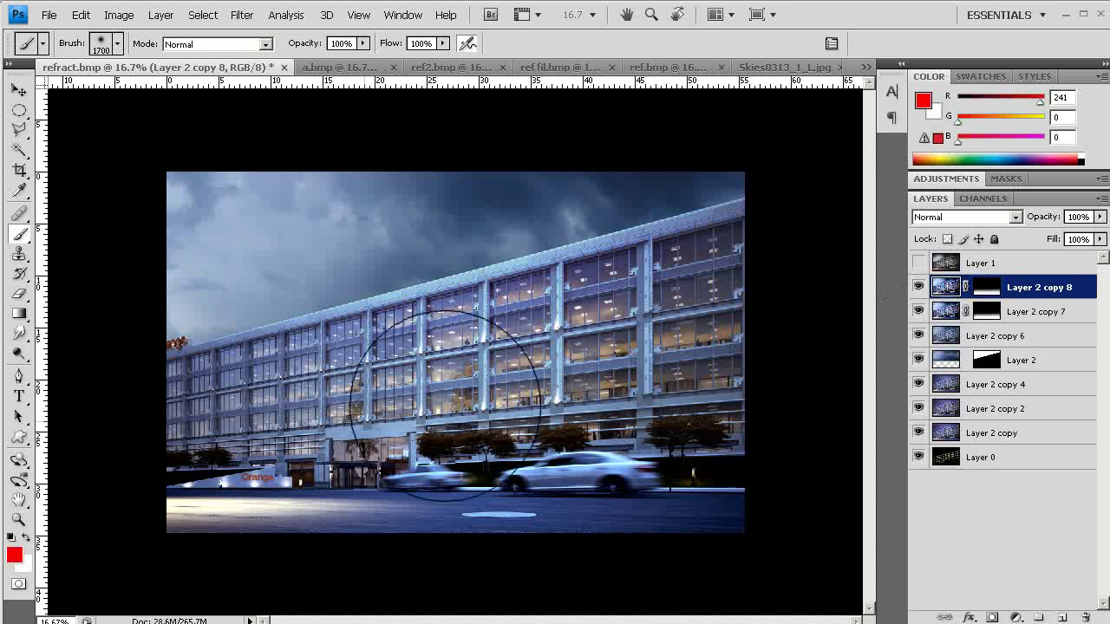
Fill Layer 2 copy 8's mask white to reveal it fully, then target the layer image
{"action": "key", "text": "d"}
{"action": "key", "text": "x"}
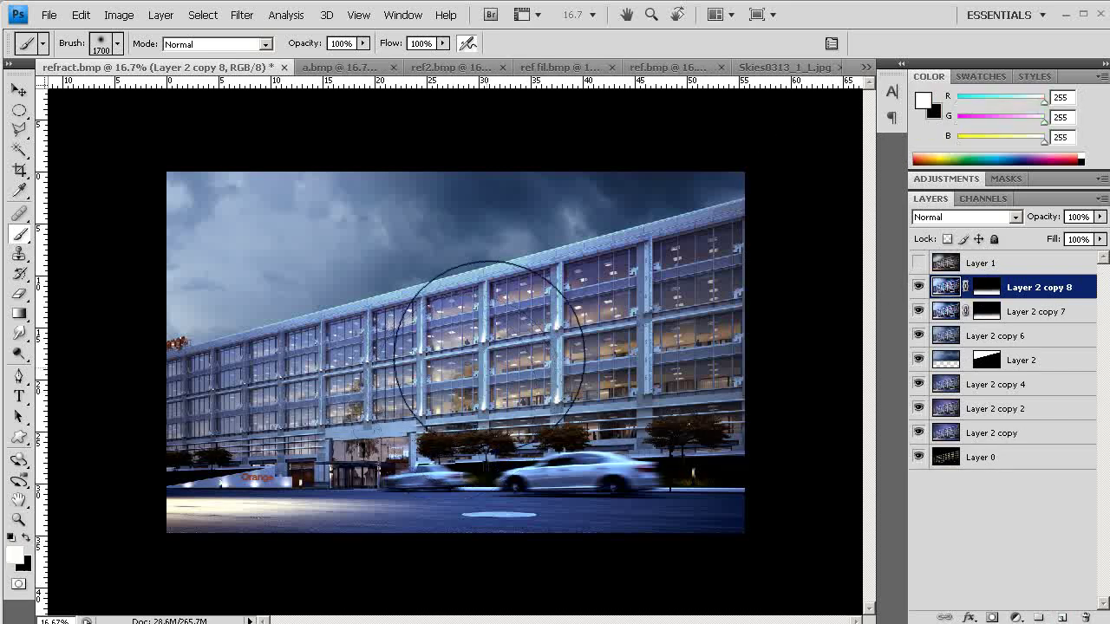
{"action": "key", "text": "v"}
{"action": "key", "text": "alt+BackSpace"}
{"action": "key", "text": "ctrl+z"}
{"action": "key", "text": "ctrl+backslash"}
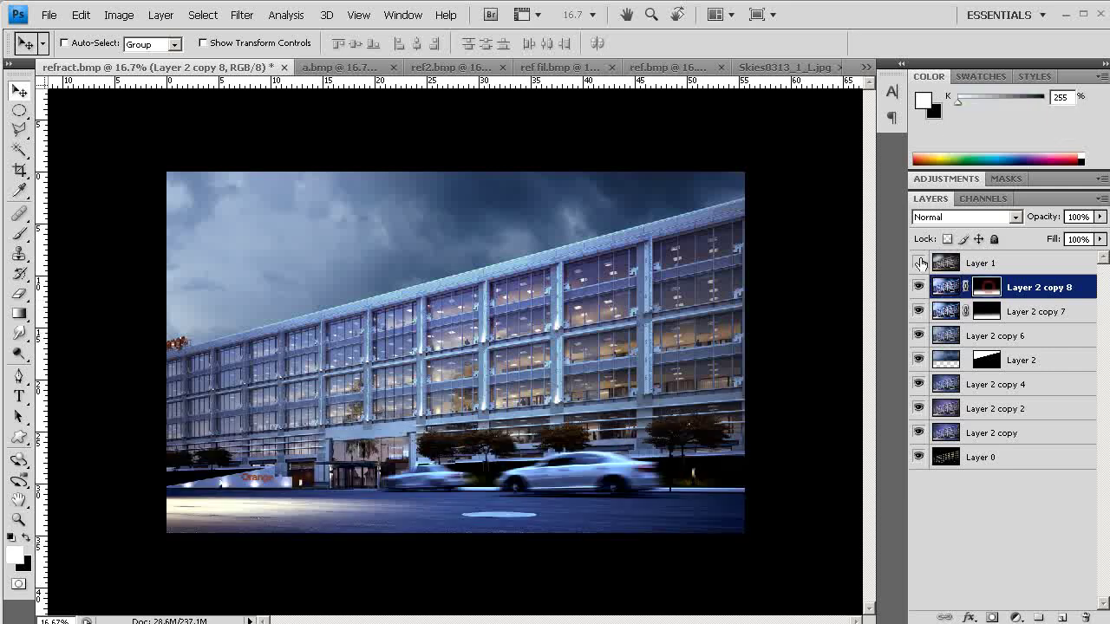
{"action": "key", "text": "alt+BackSpace"}
{"action": "key", "text": "z"}
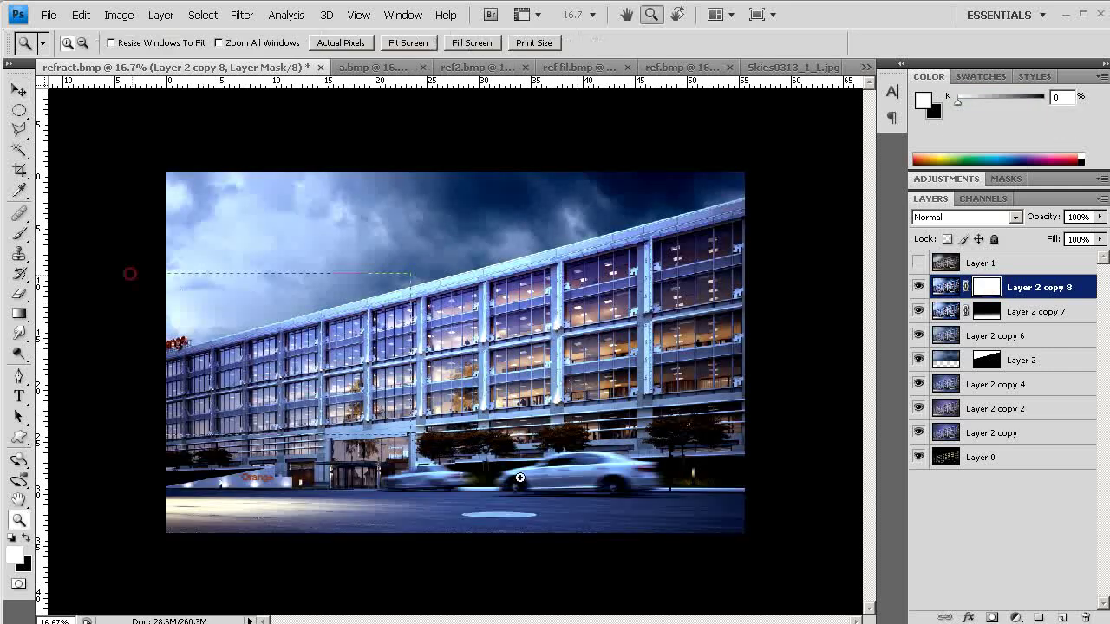
{"action": "left_click_drag", "start_coordinate": [130, 274], "coordinate": [717, 378]}
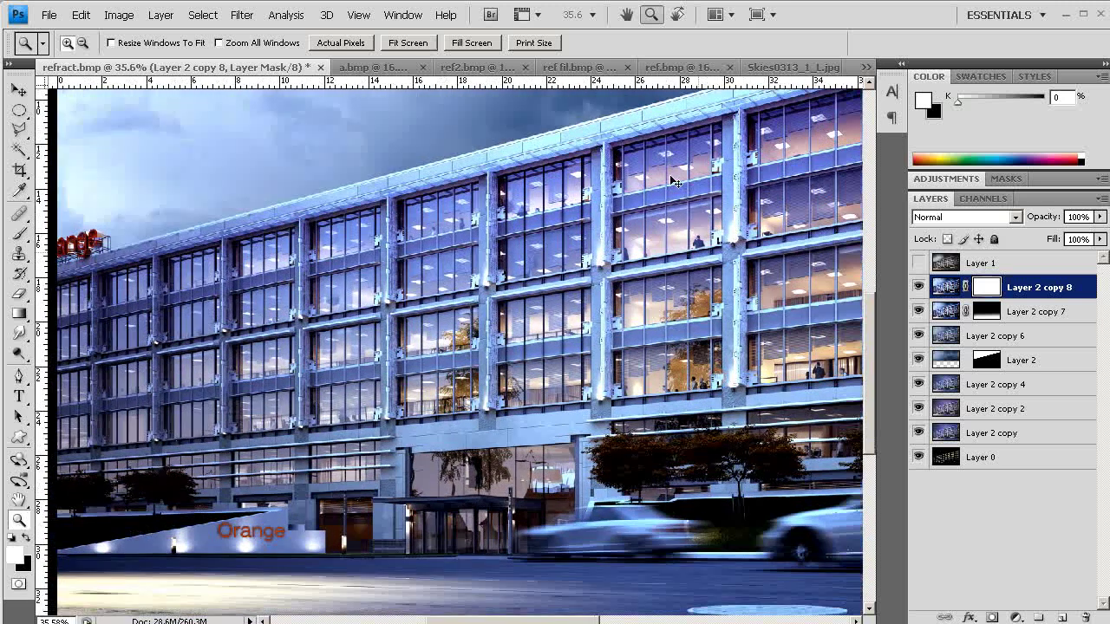
{"action": "left_click", "coordinate": [945, 289]}
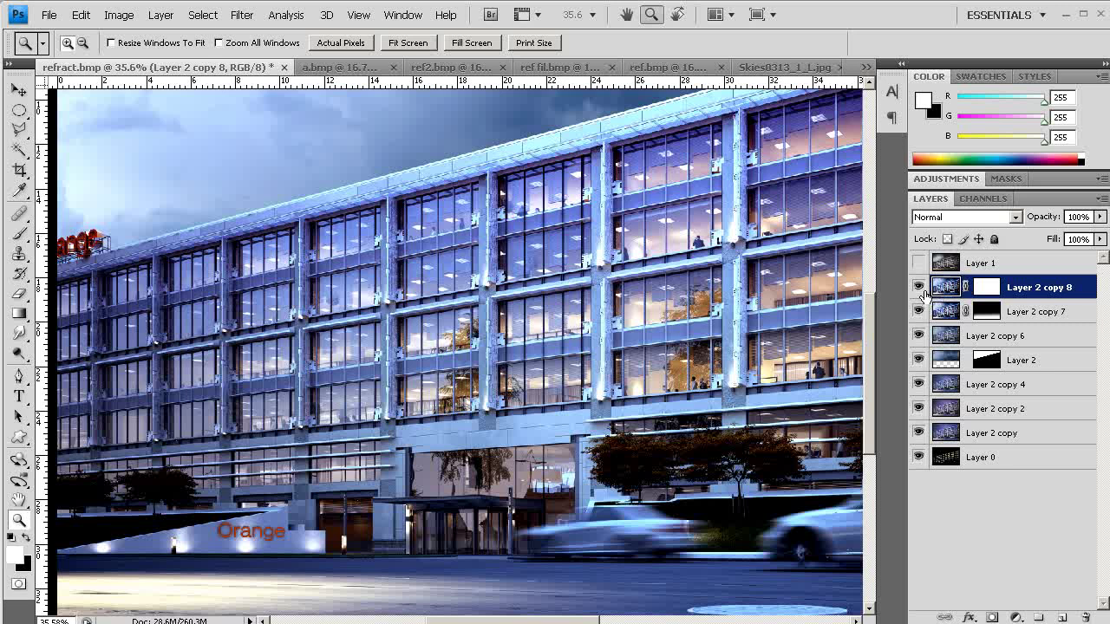
Warm Layer 2 copy 8 with Color Balance (+17 red, slightly yellow) and lower saturation to -12
{"action": "key", "text": "ctrl+b"}
{"action": "left_click_drag", "start_coordinate": [709, 217], "coordinate": [723, 215]}
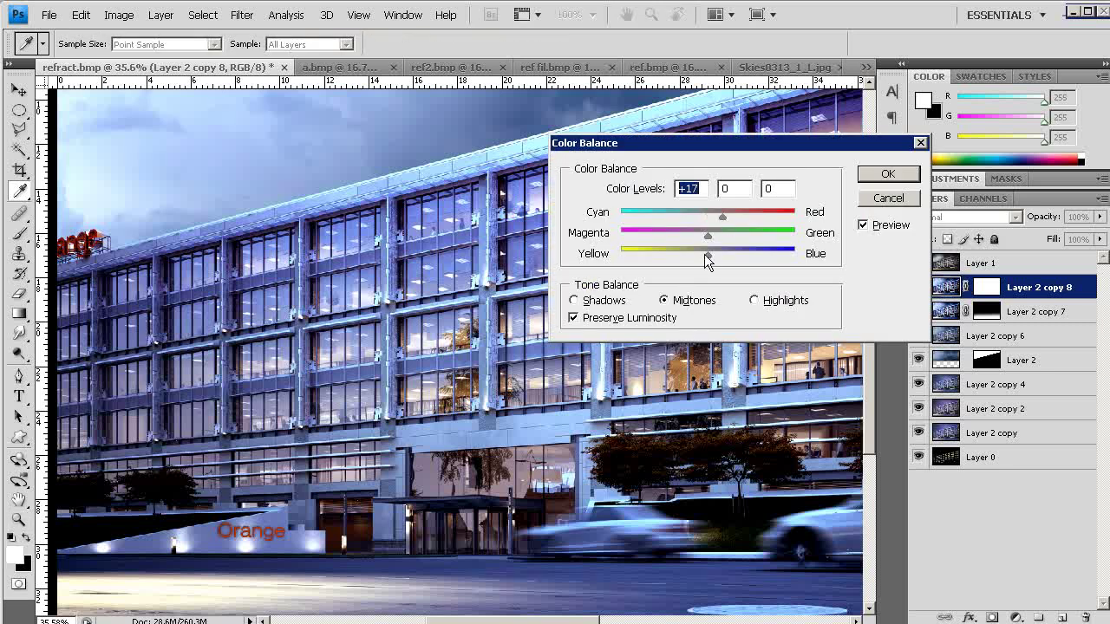
{"action": "left_click_drag", "start_coordinate": [708, 253], "coordinate": [699, 254]}
{"action": "key", "text": "Return"}
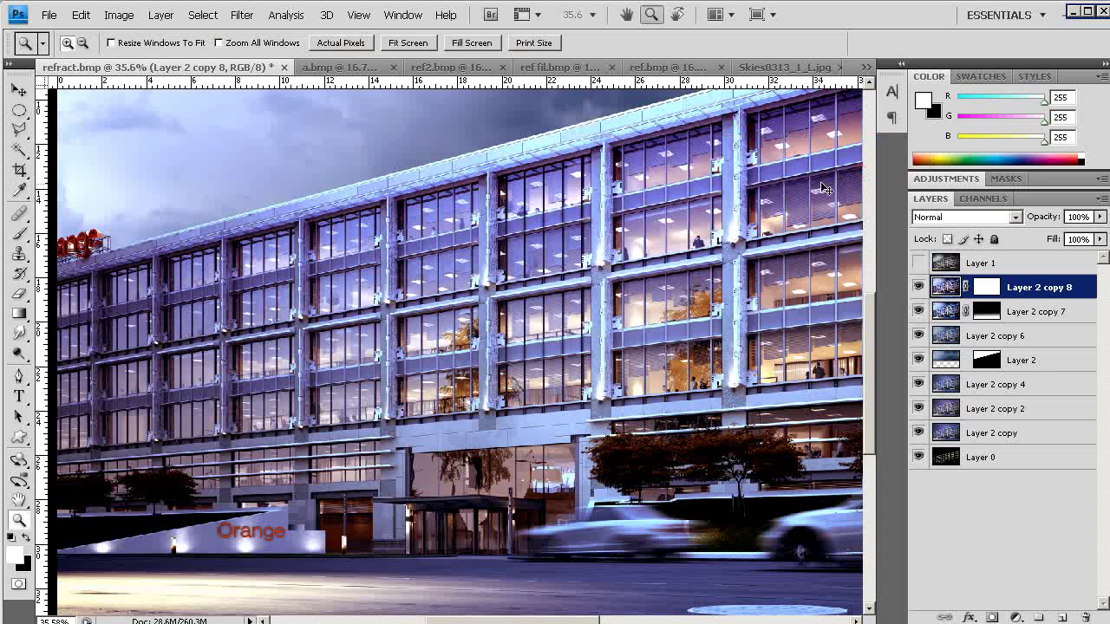
{"action": "key", "text": "ctrl+u"}
{"action": "left_click_drag", "start_coordinate": [958, 422], "coordinate": [948, 427]}
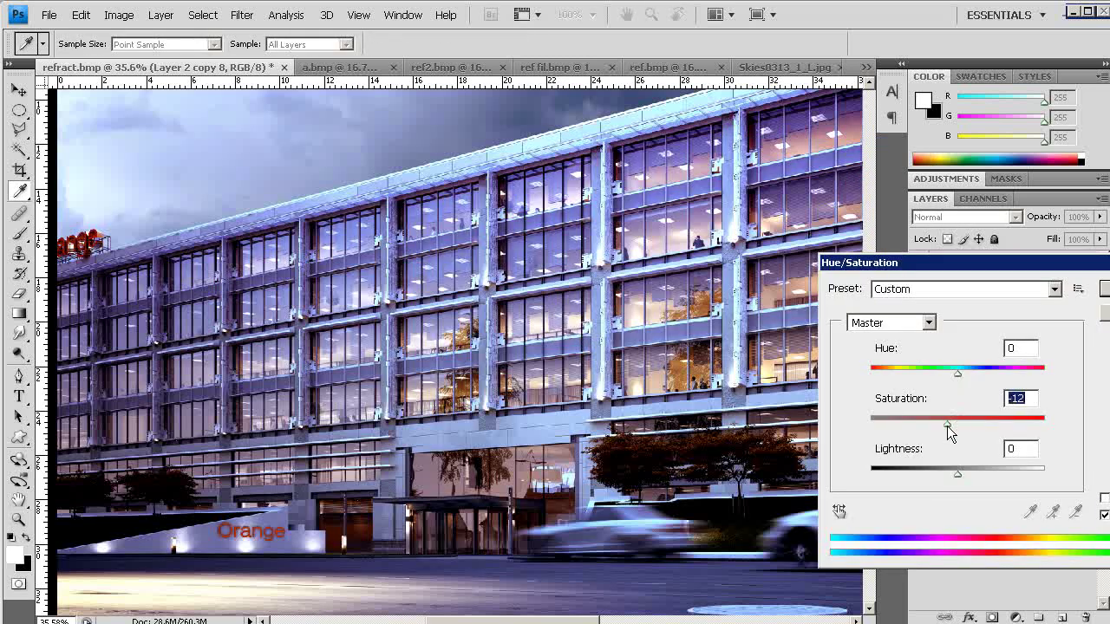
{"action": "key", "text": "Return"}
Zoom out to 25% and target Layer 2 copy 8's mask again with white as paint colour
{"action": "key", "text": "z"}
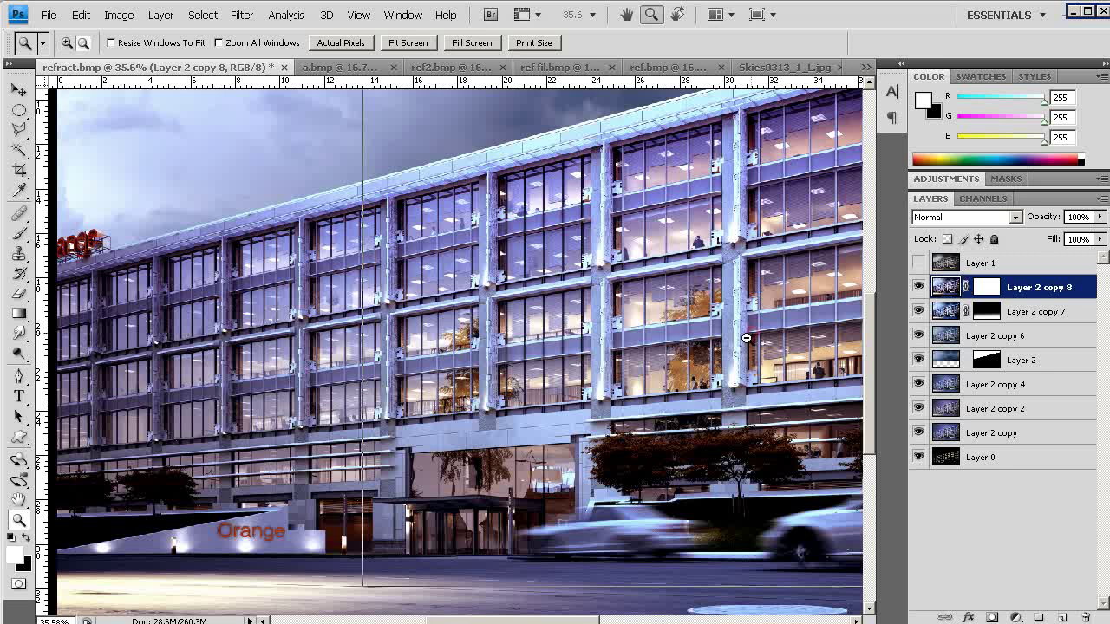
{"action": "key", "text": "ctrl+minus"}
{"action": "key", "text": "ctrl+minus"}
{"action": "key", "text": "x"}
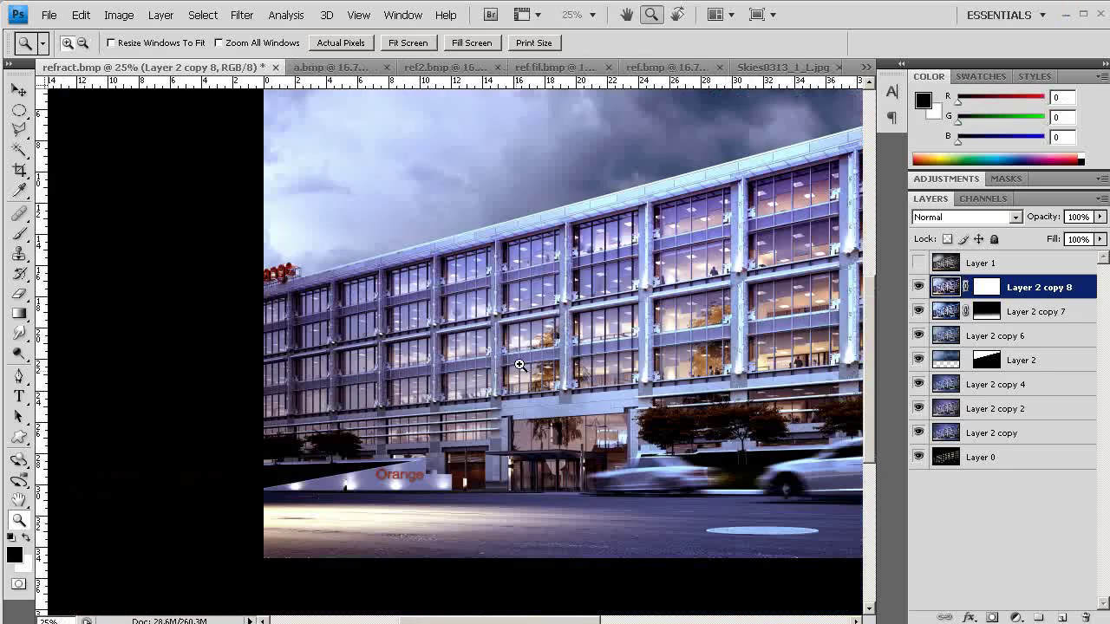
{"action": "key", "text": "v"}
{"action": "key", "text": "alt+BackSpace"}
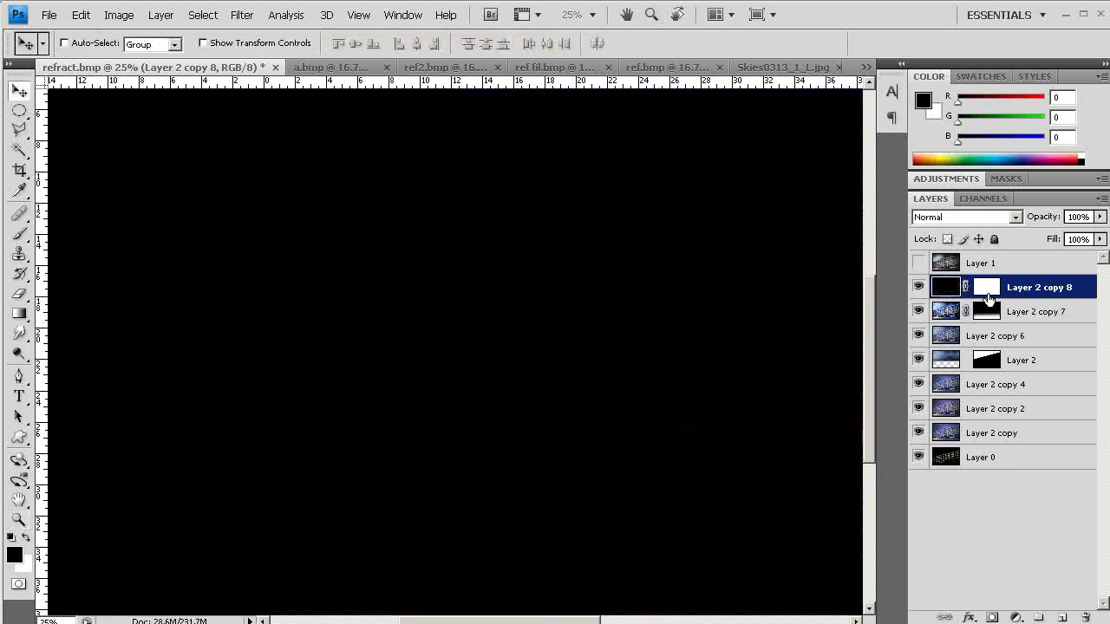
{"action": "key", "text": "ctrl+z"}
{"action": "left_click", "coordinate": [989, 297]}
{"action": "key", "text": "x"}
{"action": "scroll", "coordinate": [608, 369], "scroll_direction": "right", "scroll_amount": 3}
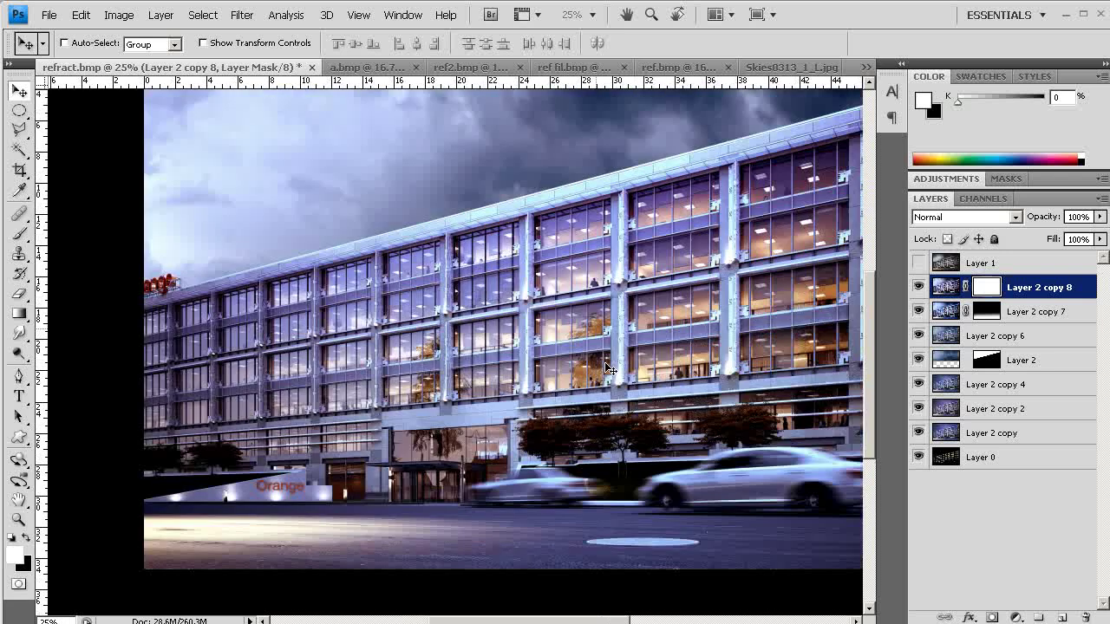
Fill Layer 2 copy 8's mask black and set a white brush at 50% opacity, size 1900
{"action": "key", "text": "x"}
{"action": "key", "text": "alt+BackSpace"}
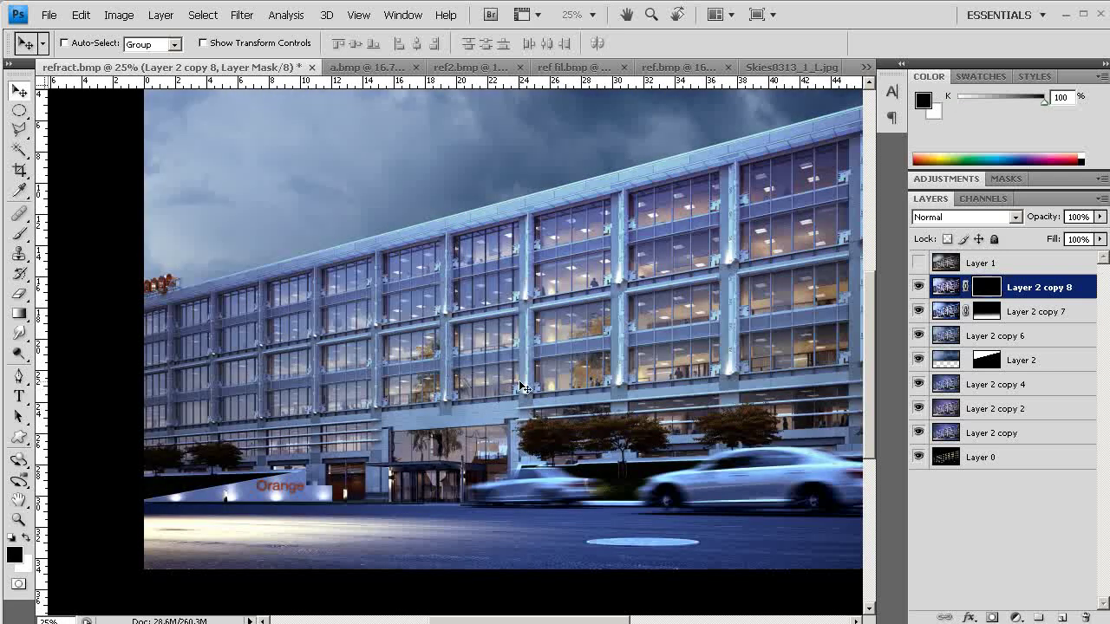
{"action": "key", "text": "b"}
{"action": "left_click_drag", "start_coordinate": [308, 42], "coordinate": [280, 49]}
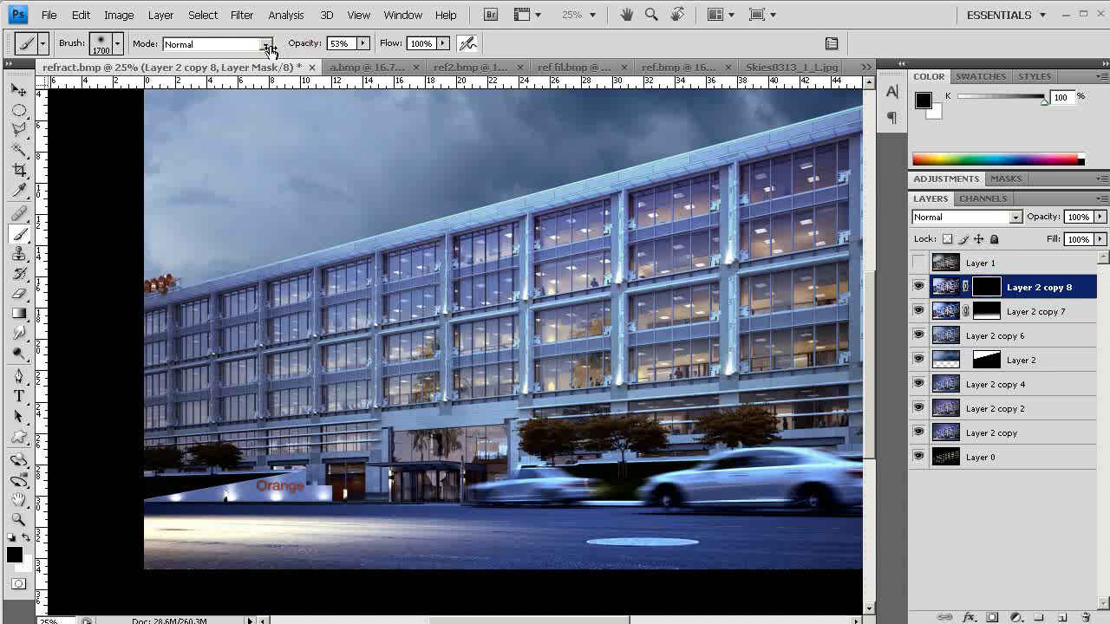
{"action": "left_click_drag", "start_coordinate": [266, 50], "coordinate": [269, 50]}
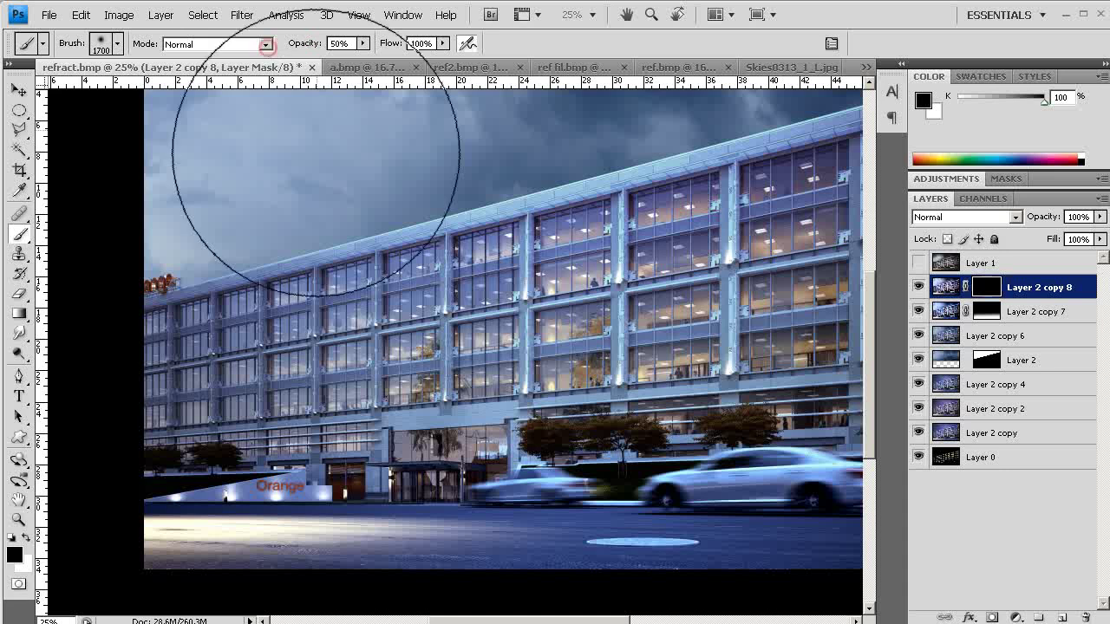
{"action": "key", "text": "bracketright"}
{"action": "key", "text": "bracketright"}
{"action": "key", "text": "x"}
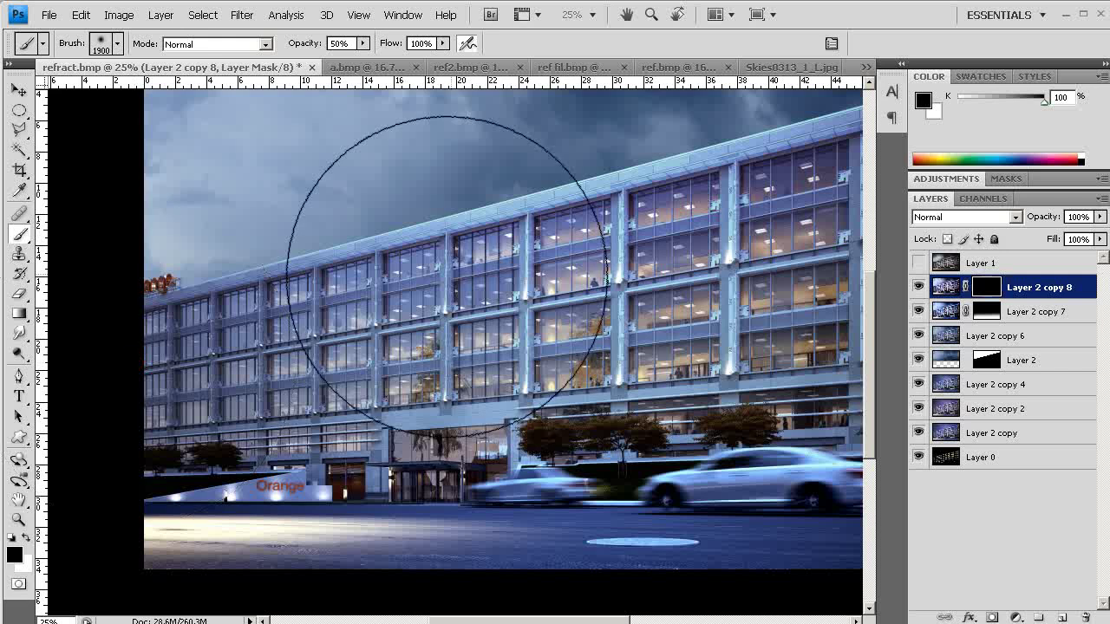
Softly paint parts of Layer 2 copy 8's warmer grade back in across the building, street and sky
{"action": "left_click", "coordinate": [304, 298]}
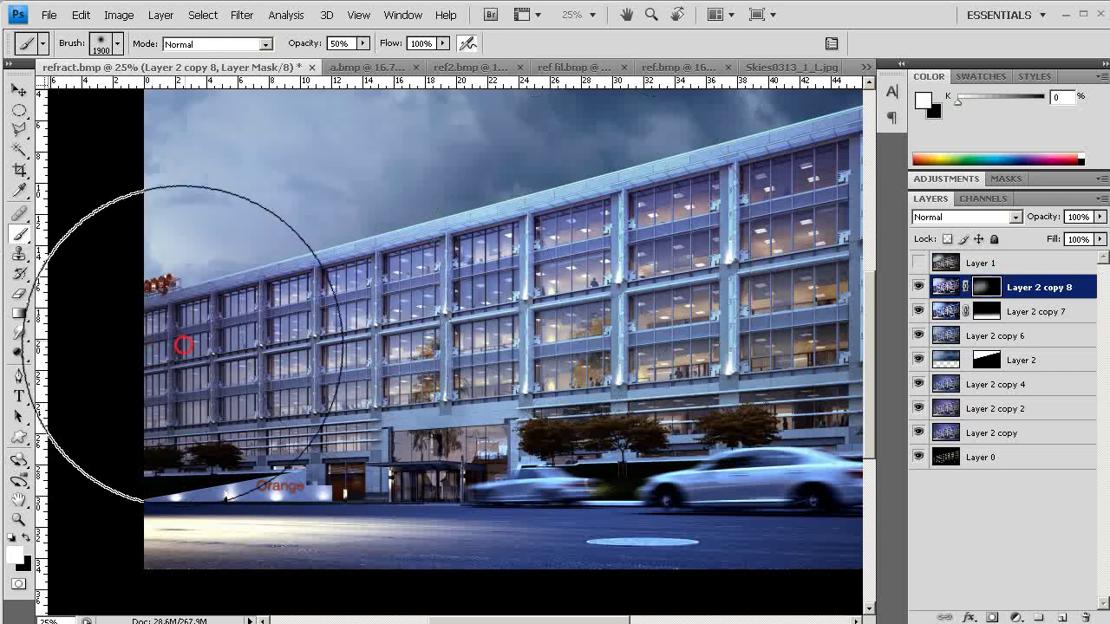
{"action": "left_click_drag", "start_coordinate": [534, 294], "coordinate": [285, 322]}
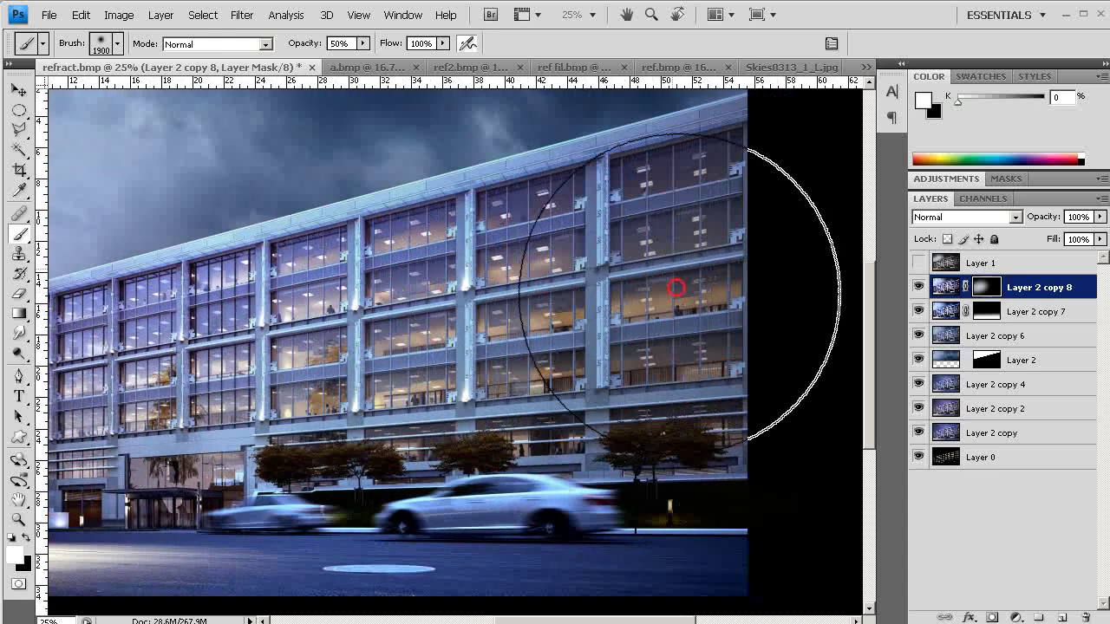
{"action": "left_click_drag", "start_coordinate": [777, 164], "coordinate": [686, 273]}
{"action": "left_click_drag", "start_coordinate": [670, 395], "coordinate": [673, 361]}
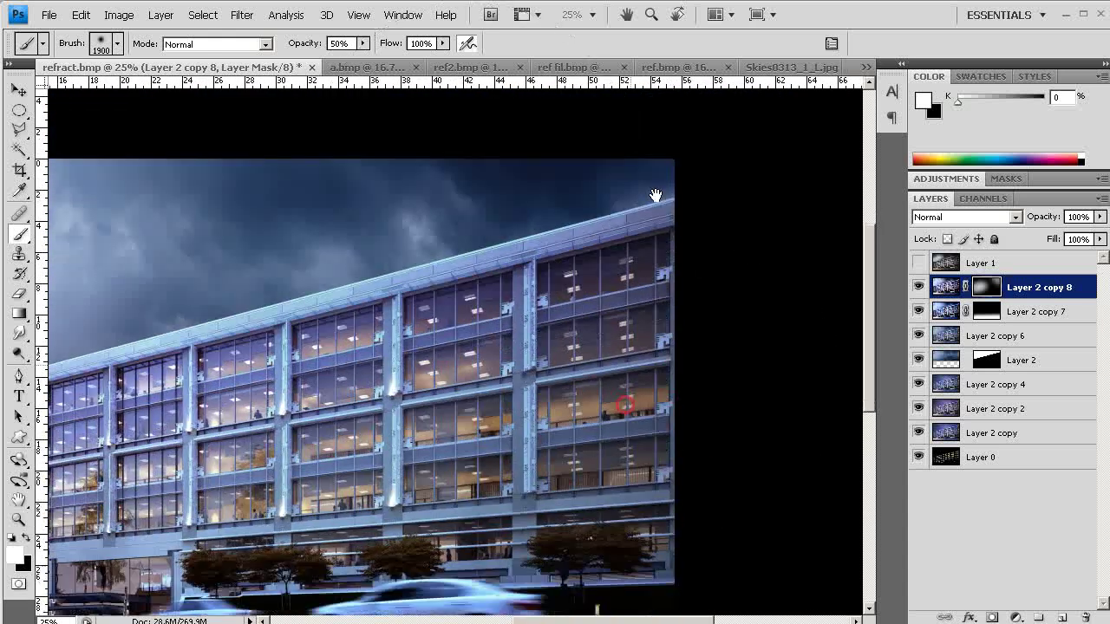
{"action": "left_click_drag", "start_coordinate": [694, 533], "coordinate": [693, 359]}
{"action": "left_click_drag", "start_coordinate": [396, 396], "coordinate": [819, 278]}
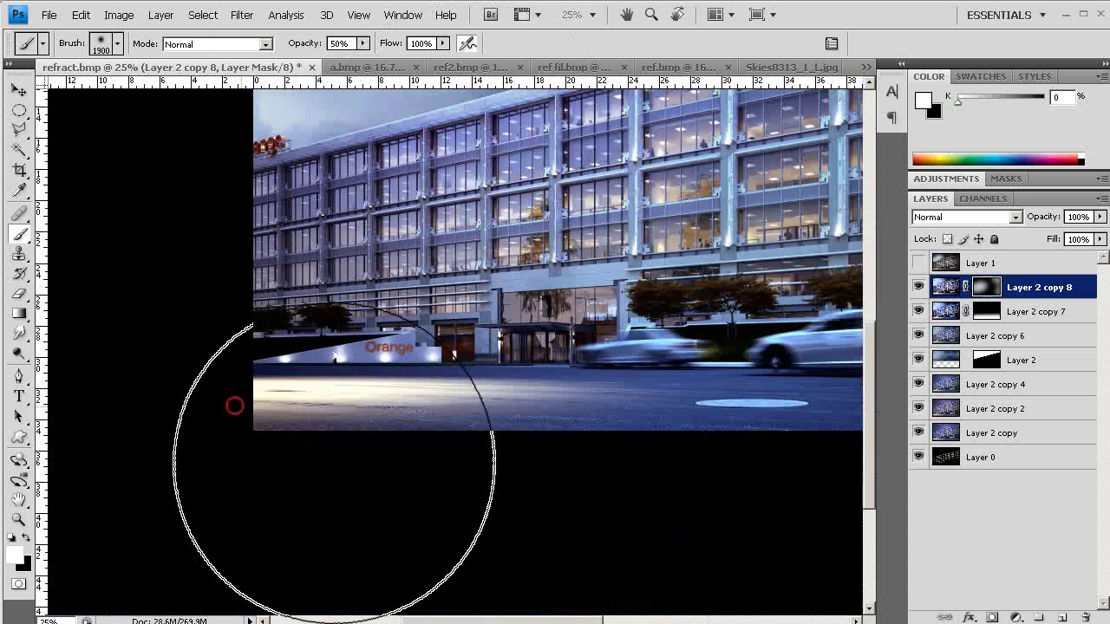
{"action": "left_click_drag", "start_coordinate": [337, 174], "coordinate": [260, 477]}
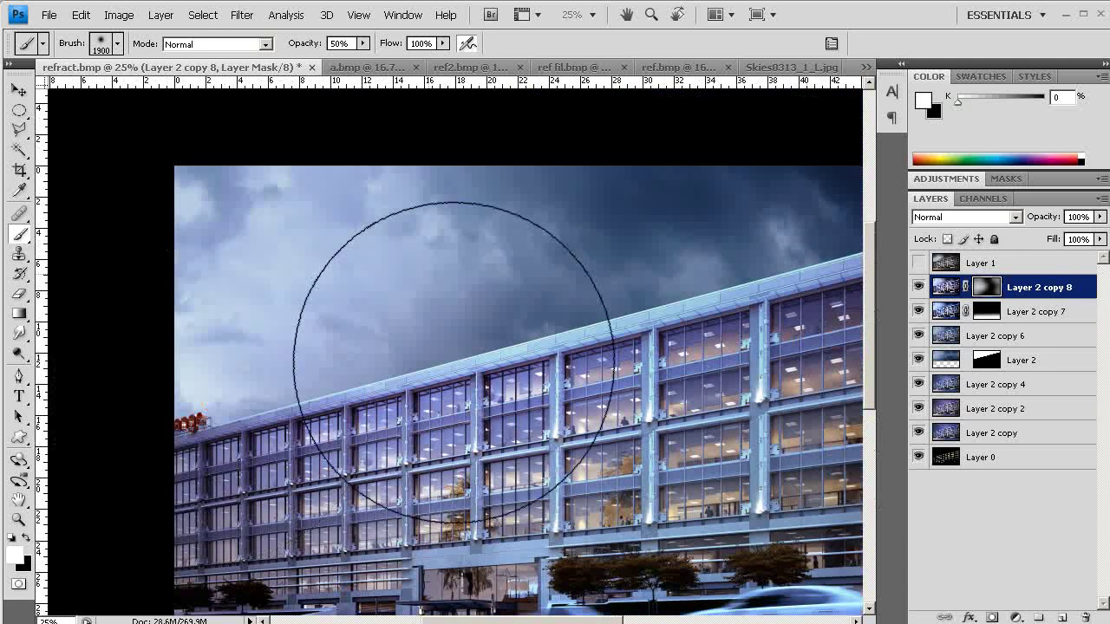
{"action": "left_click_drag", "start_coordinate": [384, 385], "coordinate": [414, 422]}
{"action": "left_click_drag", "start_coordinate": [570, 314], "coordinate": [422, 281]}
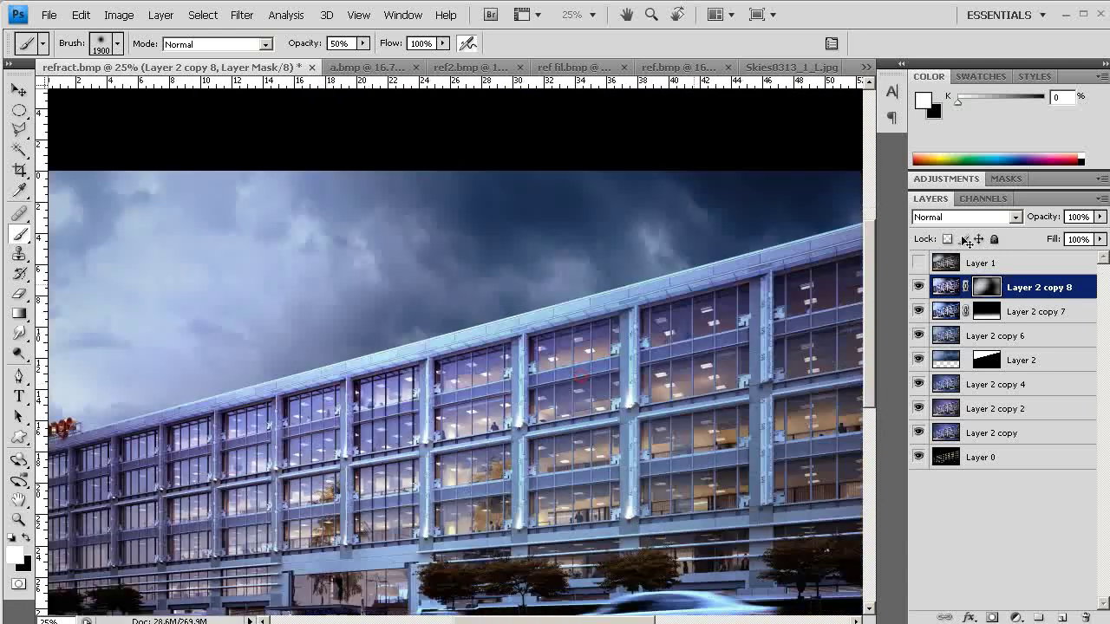
Load Alpha 1 as a selection and invert it to select the sky
{"action": "left_click", "coordinate": [983, 199]}
{"action": "left_click", "coordinate": [950, 334], "text": "ctrl"}
{"action": "left_click_drag", "start_coordinate": [330, 269], "coordinate": [510, 229]}
{"action": "key", "text": "ctrl+shift+i"}
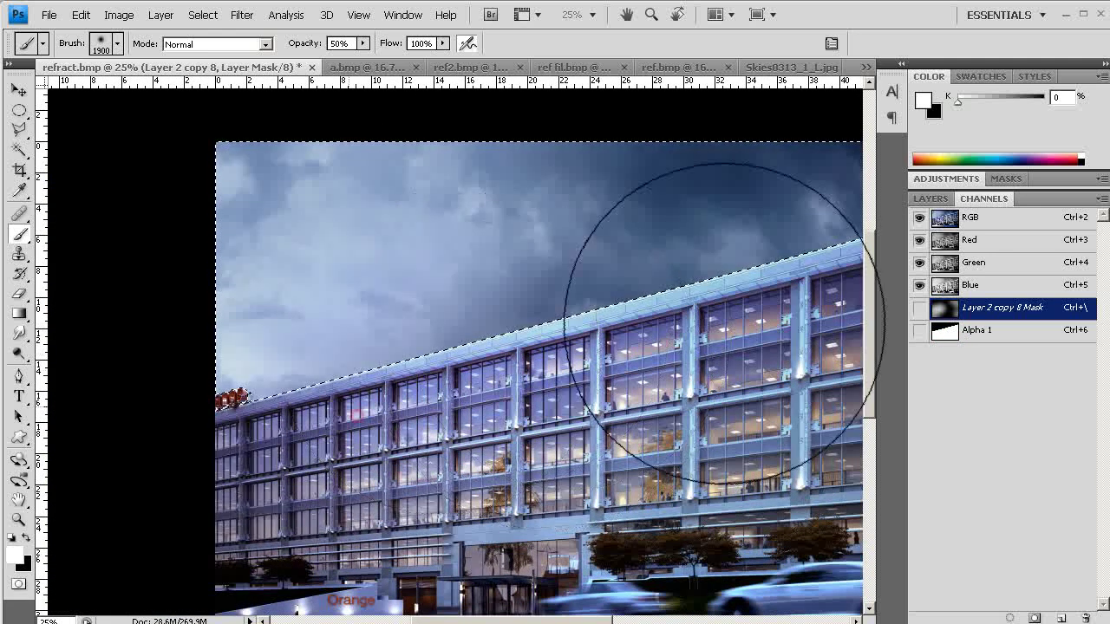
{"action": "mouse_move", "coordinate": [667, 347]}
{"action": "left_mouse_down"}
{"action": "mouse_move", "coordinate": [511, 357]}
{"action": "mouse_move", "coordinate": [508, 317]}
{"action": "left_mouse_up"}
{"action": "key", "text": "z"}
{"action": "left_click", "coordinate": [489, 369], "text": "alt"}
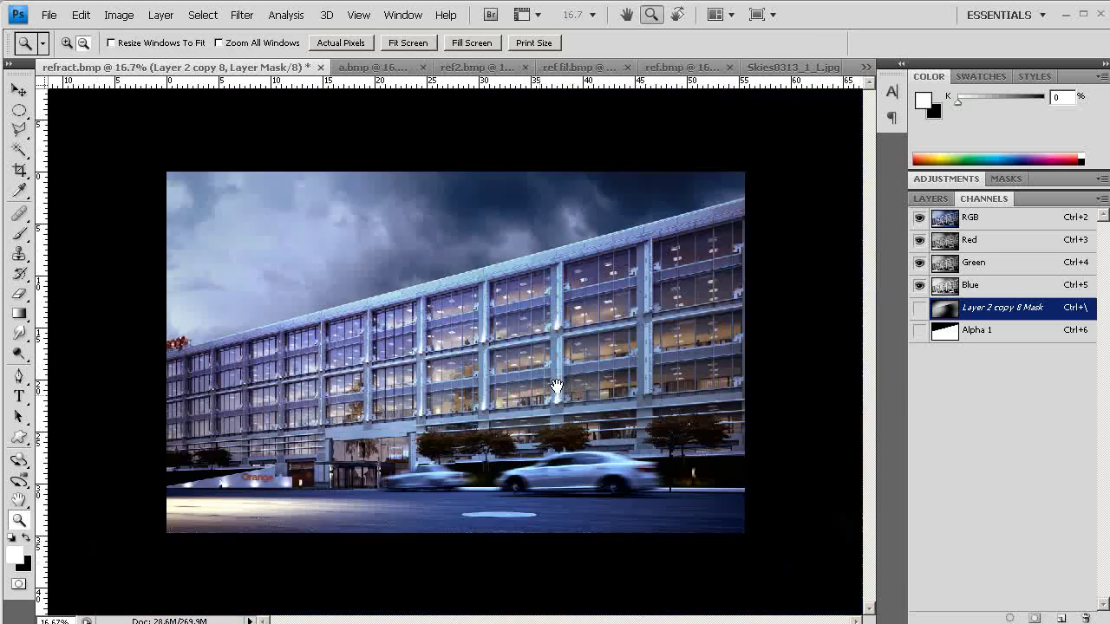
{"action": "left_click", "coordinate": [415, 396]}
{"action": "left_click_drag", "start_coordinate": [491, 390], "coordinate": [447, 392]}
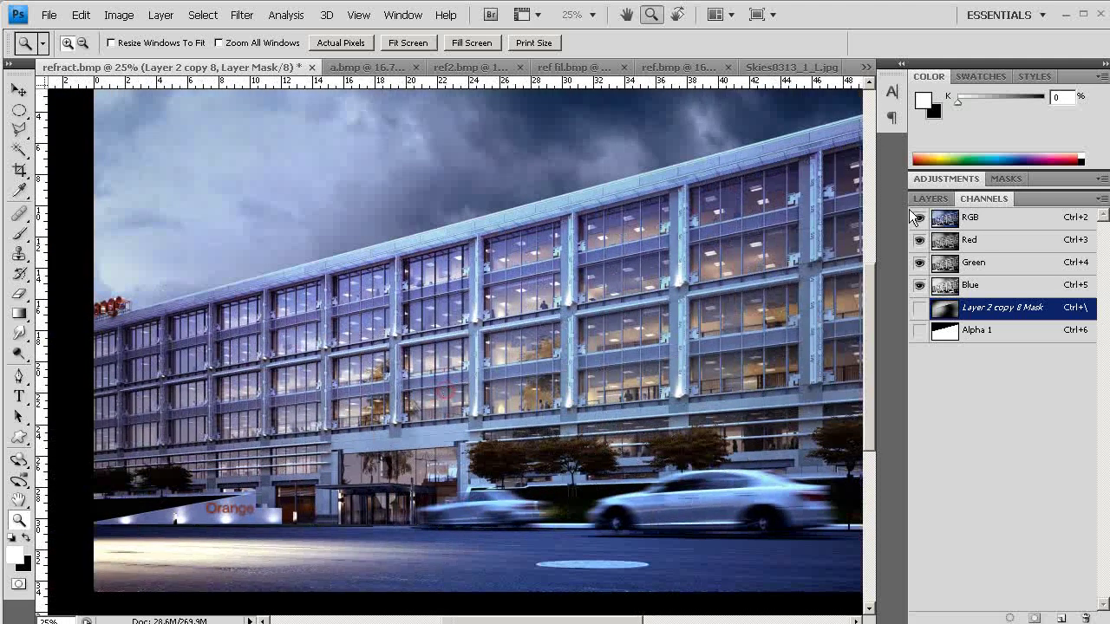
{"action": "left_click", "coordinate": [931, 199]}
{"action": "left_click", "coordinate": [986, 495]}
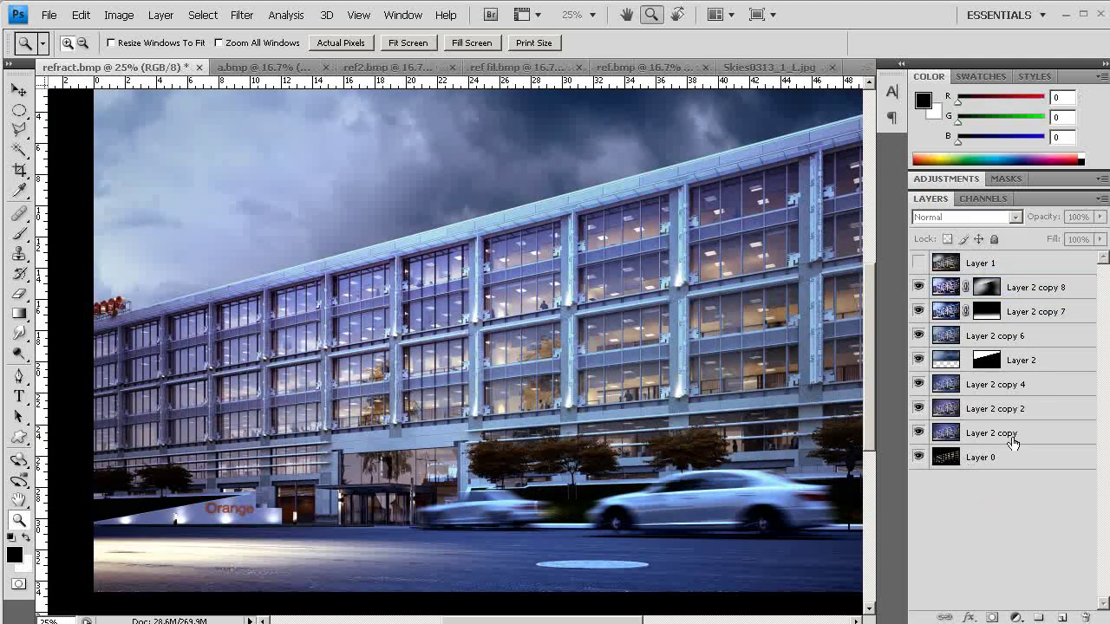
{"action": "left_click_drag", "start_coordinate": [1006, 433], "coordinate": [1014, 253]}
{"action": "left_click", "coordinate": [918, 263]}
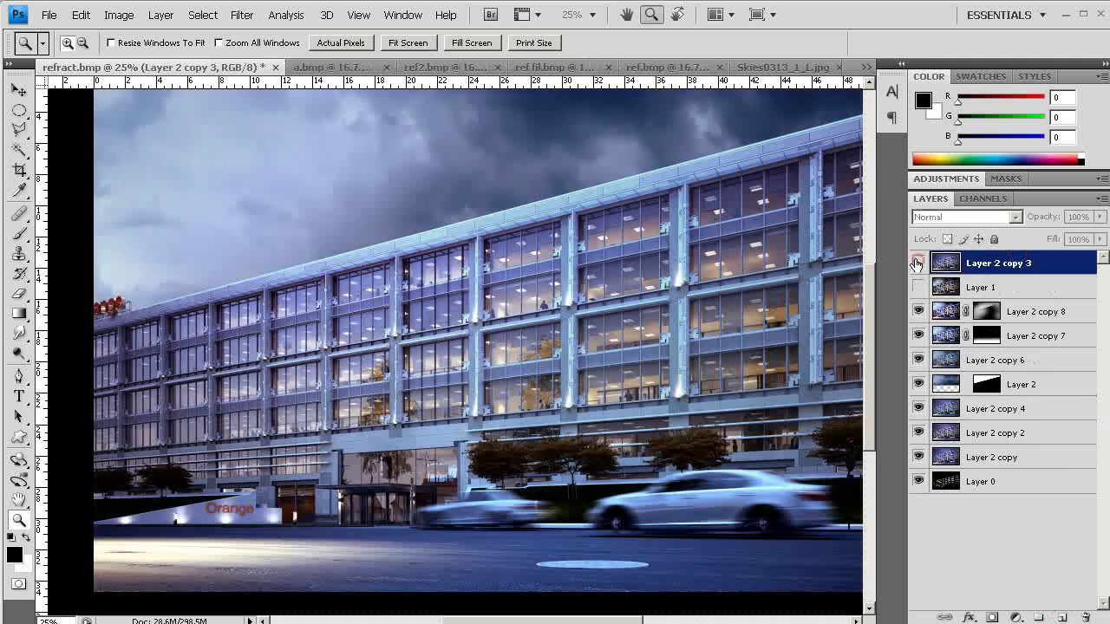
{"action": "left_click", "coordinate": [918, 262]}
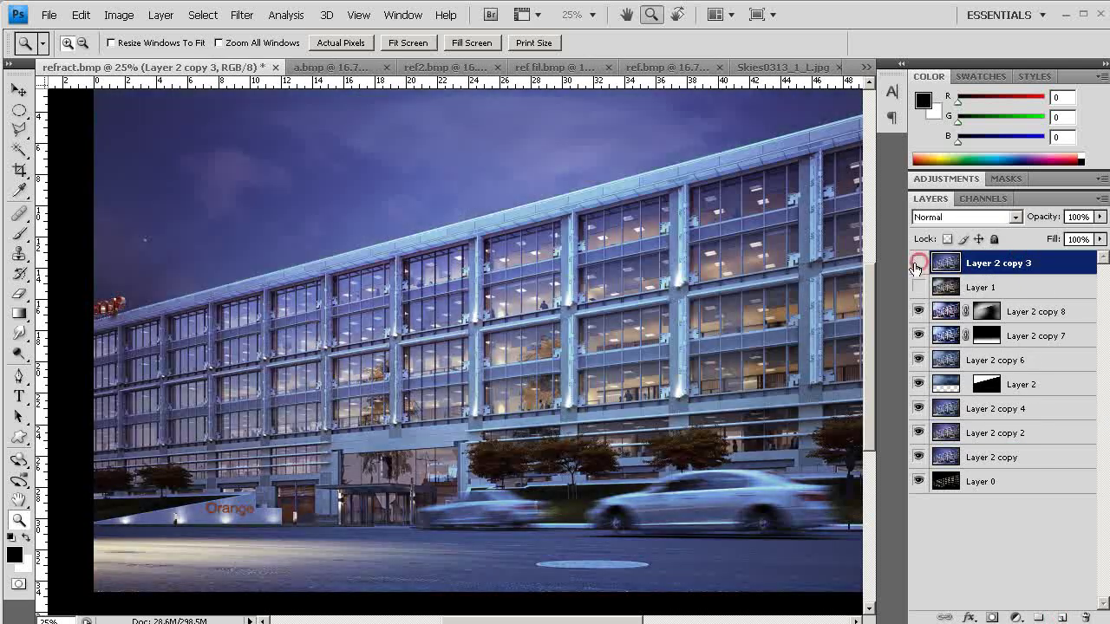
{"action": "left_click", "coordinate": [917, 265]}
{"action": "left_click_drag", "start_coordinate": [517, 390], "coordinate": [448, 392]}
{"action": "left_click_drag", "start_coordinate": [720, 365], "coordinate": [686, 366]}
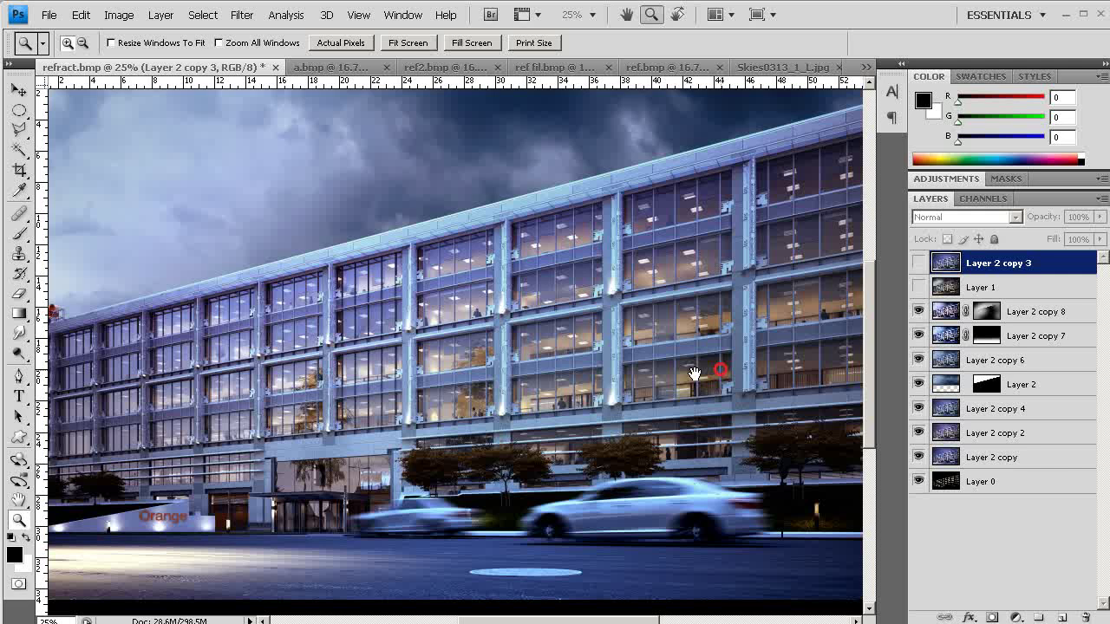
{"action": "left_click", "coordinate": [570, 399], "text": "alt"}
{"action": "left_click", "coordinate": [570, 399], "text": "alt"}
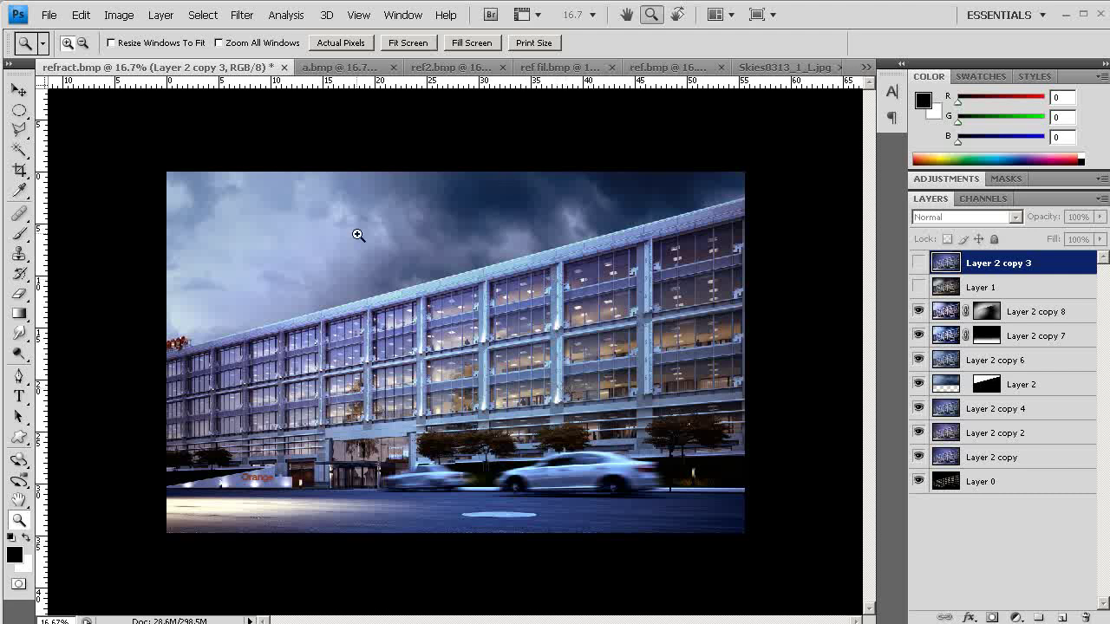
Brighten ref fil.bmp with Levels, lowering the white input point to 40
{"action": "left_click", "coordinate": [558, 67]}
{"action": "left_click", "coordinate": [636, 469]}
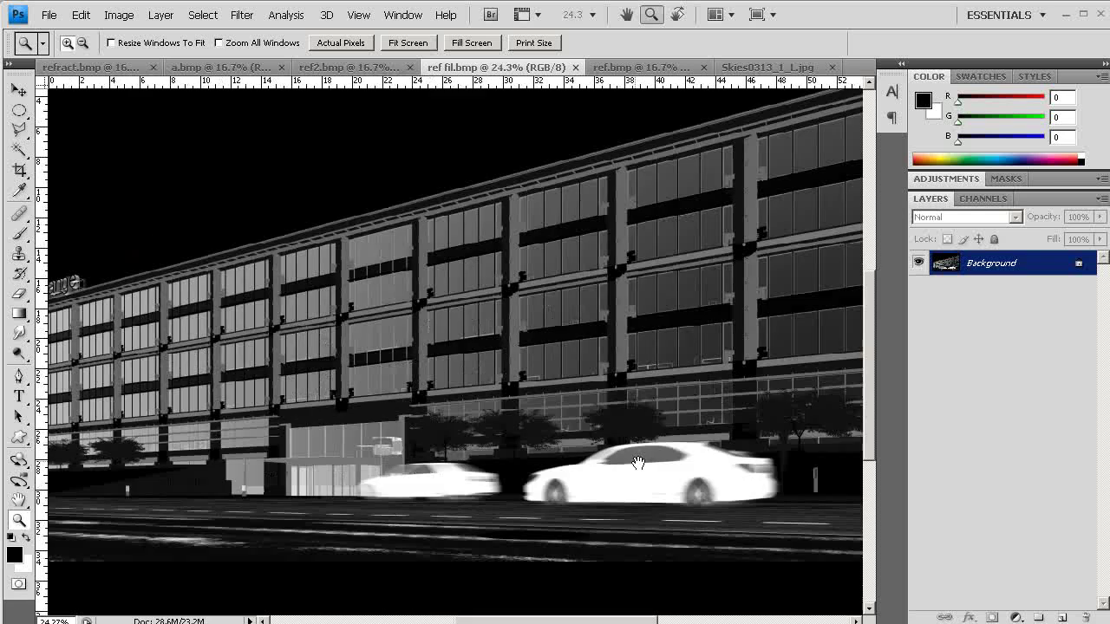
{"action": "left_click", "coordinate": [628, 423], "text": "alt"}
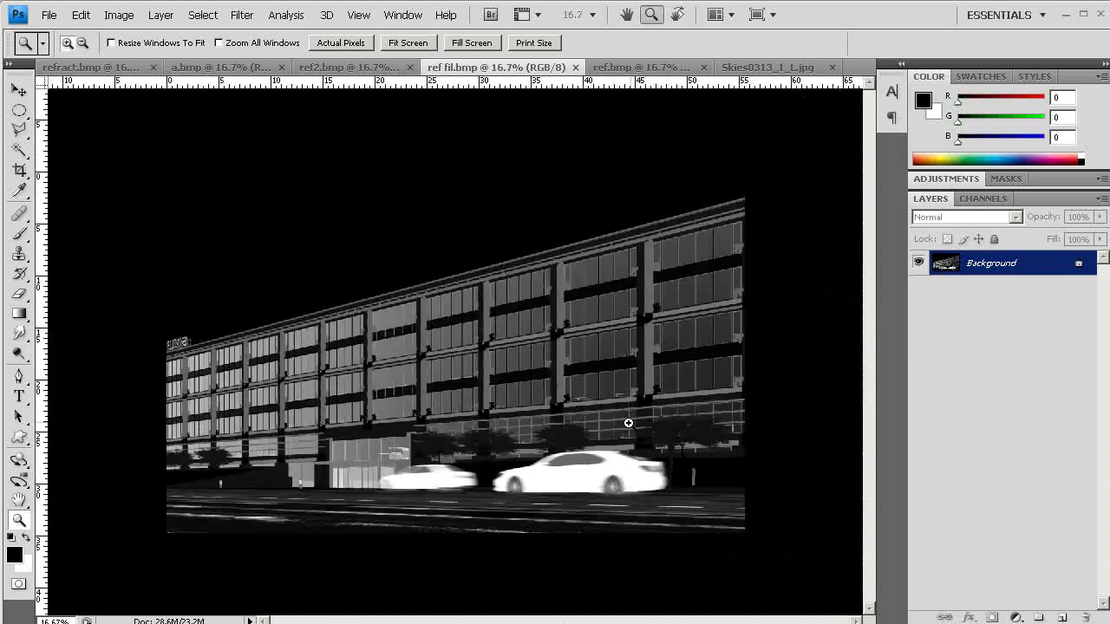
{"action": "left_click", "coordinate": [608, 430]}
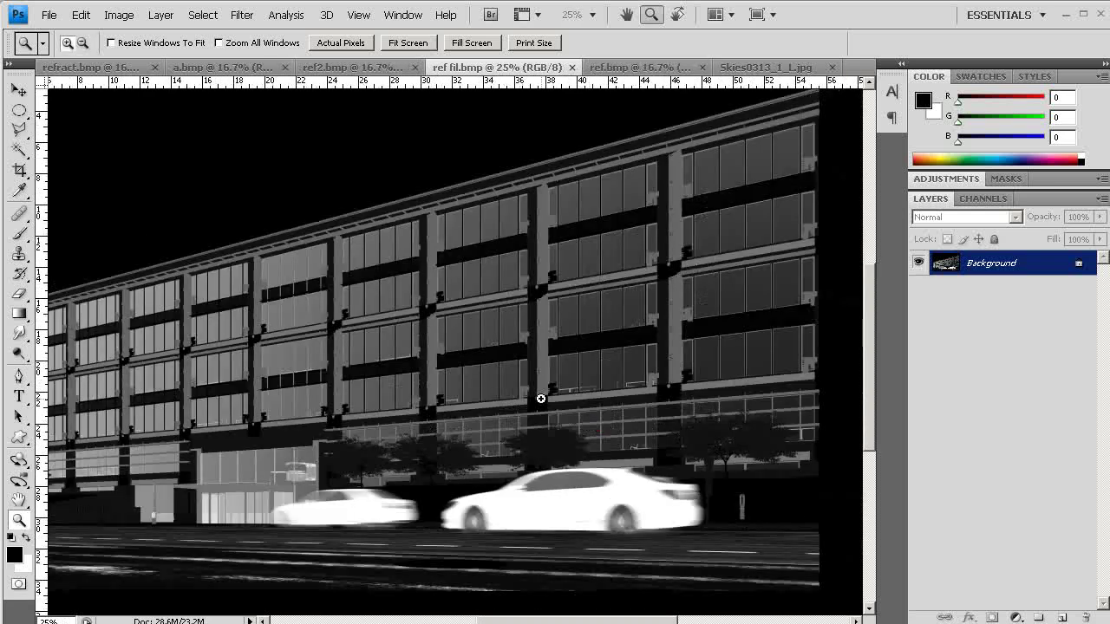
{"action": "key", "text": "ctrl+l"}
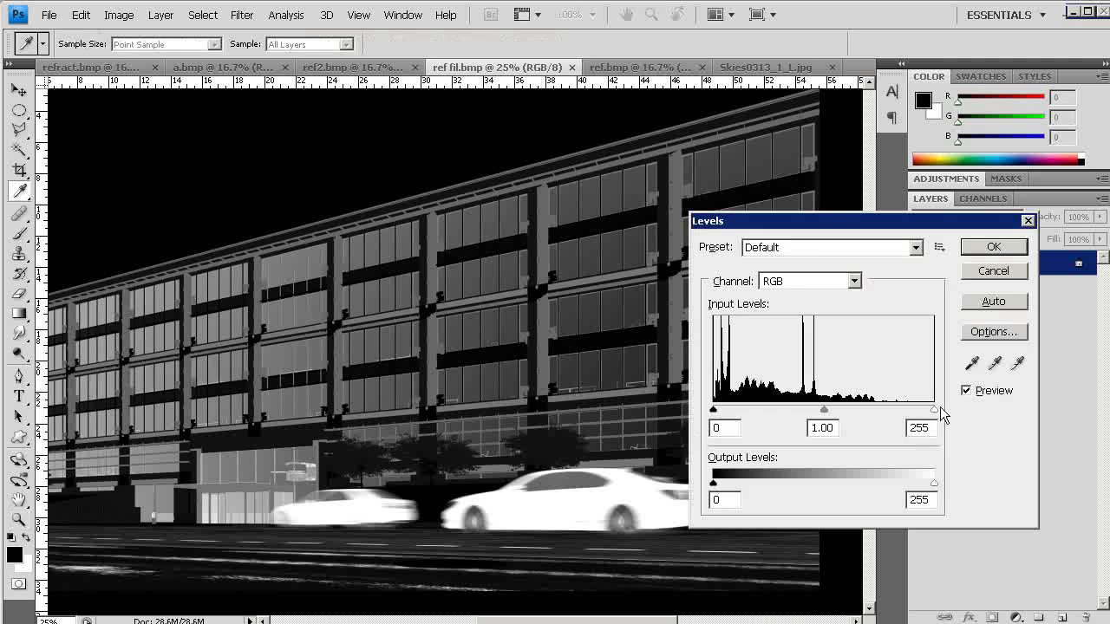
{"action": "left_click_drag", "start_coordinate": [934, 410], "coordinate": [748, 420]}
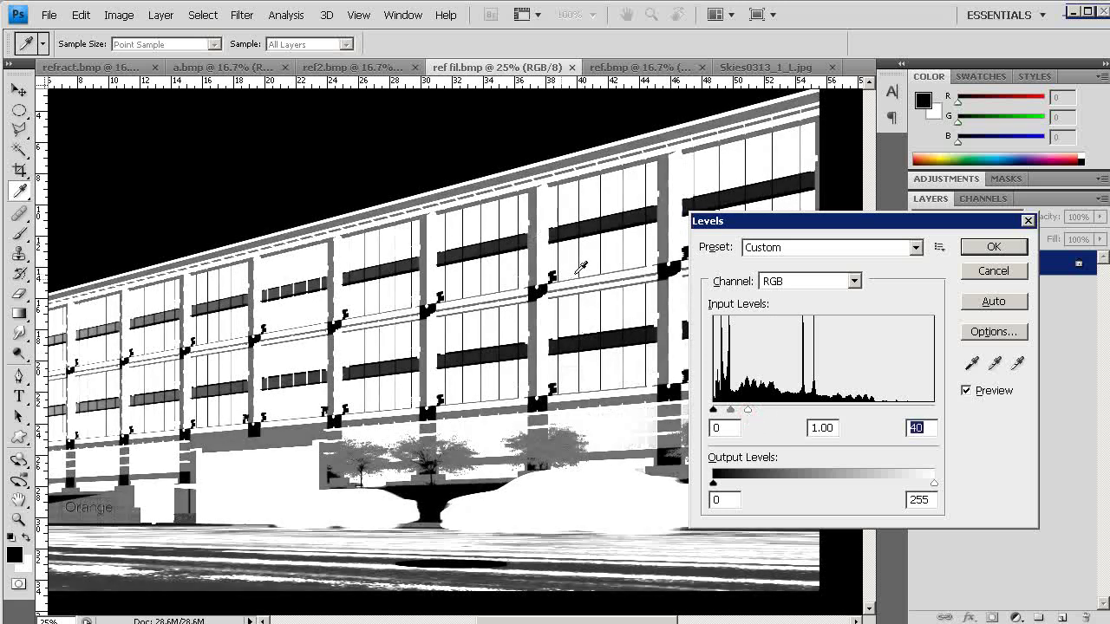
{"action": "left_click", "coordinate": [993, 247]}
Inspect the brightened facade, then return to refract.bmp and zoom in to a close-up of the facade
{"action": "key", "text": "z"}
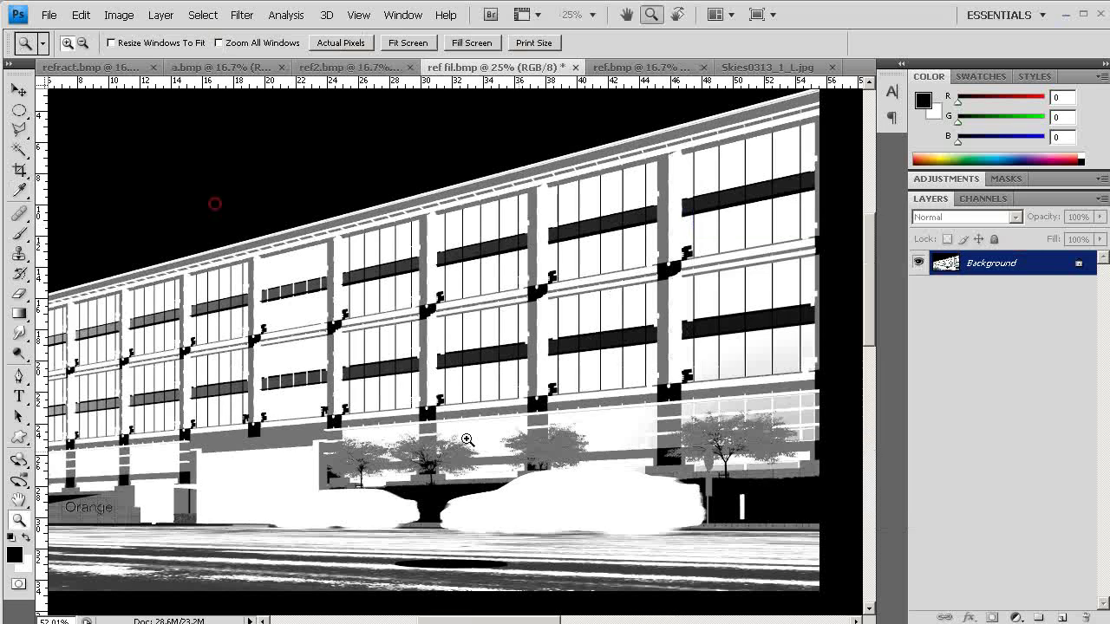
{"action": "left_click_drag", "start_coordinate": [461, 436], "coordinate": [425, 446]}
{"action": "left_click_drag", "start_coordinate": [451, 174], "coordinate": [439, 344]}
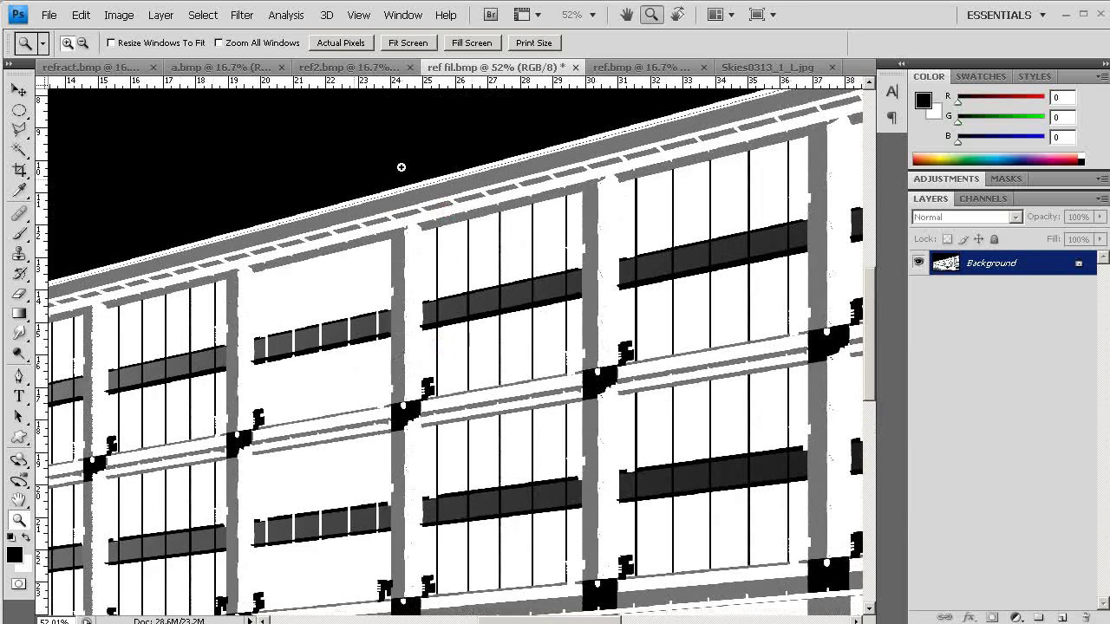
{"action": "scroll", "coordinate": [424, 419], "scroll_direction": "down", "scroll_amount": 1}
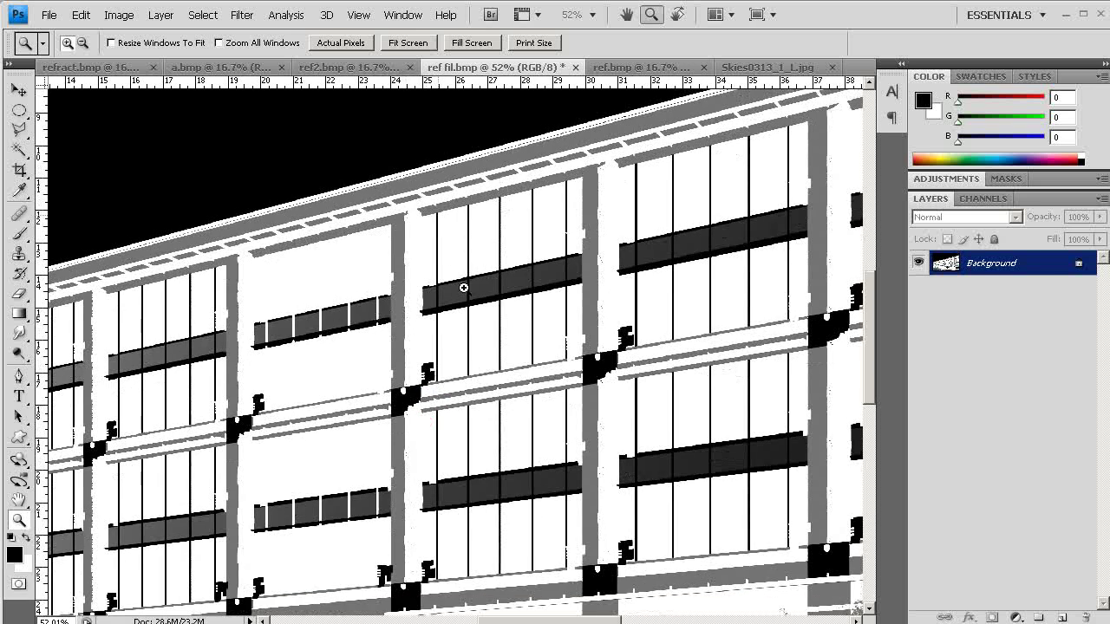
{"action": "left_click", "coordinate": [124, 67]}
{"action": "left_click", "coordinate": [376, 235]}
{"action": "left_click_drag", "start_coordinate": [400, 252], "coordinate": [486, 332]}
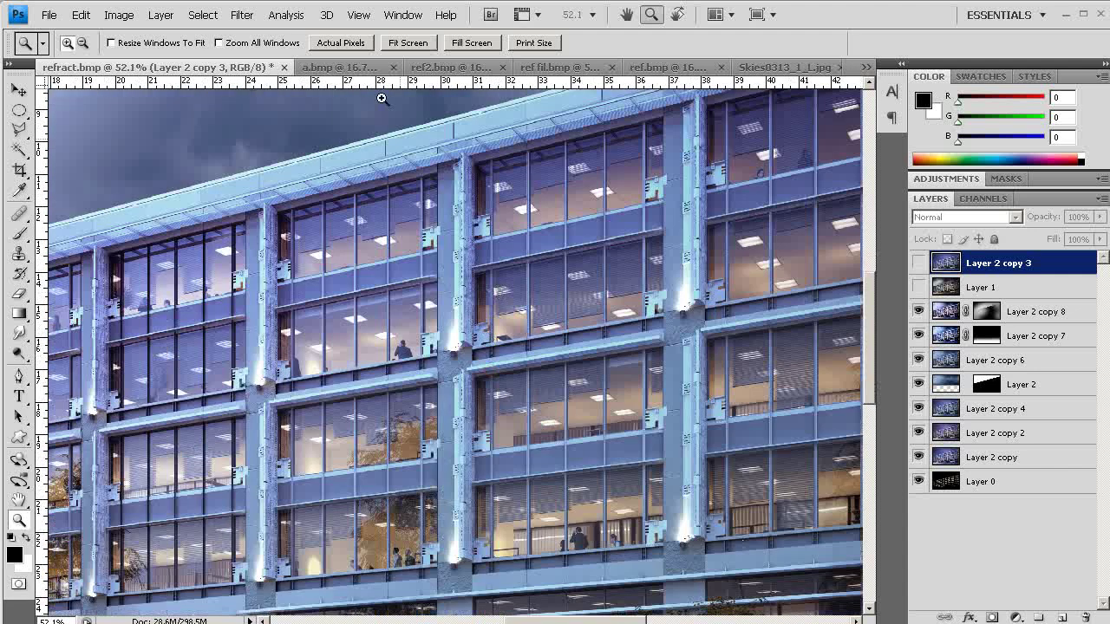
Move Layer 0 to the top of the refract.bmp stack and toggle its visibility to compare
{"action": "left_click", "coordinate": [451, 69]}
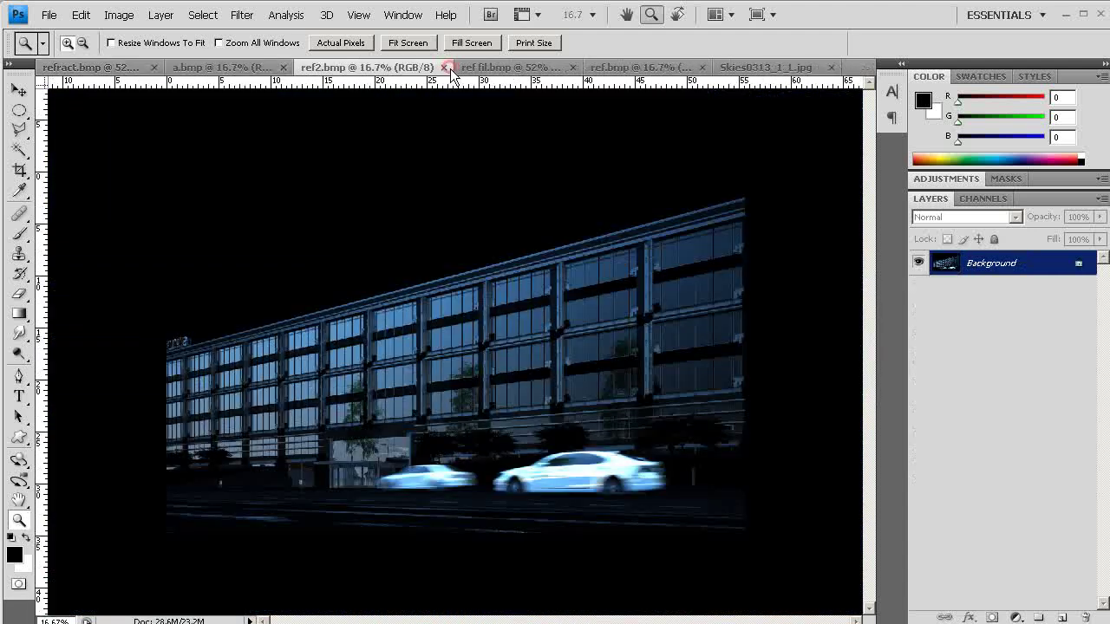
{"action": "left_click", "coordinate": [623, 67]}
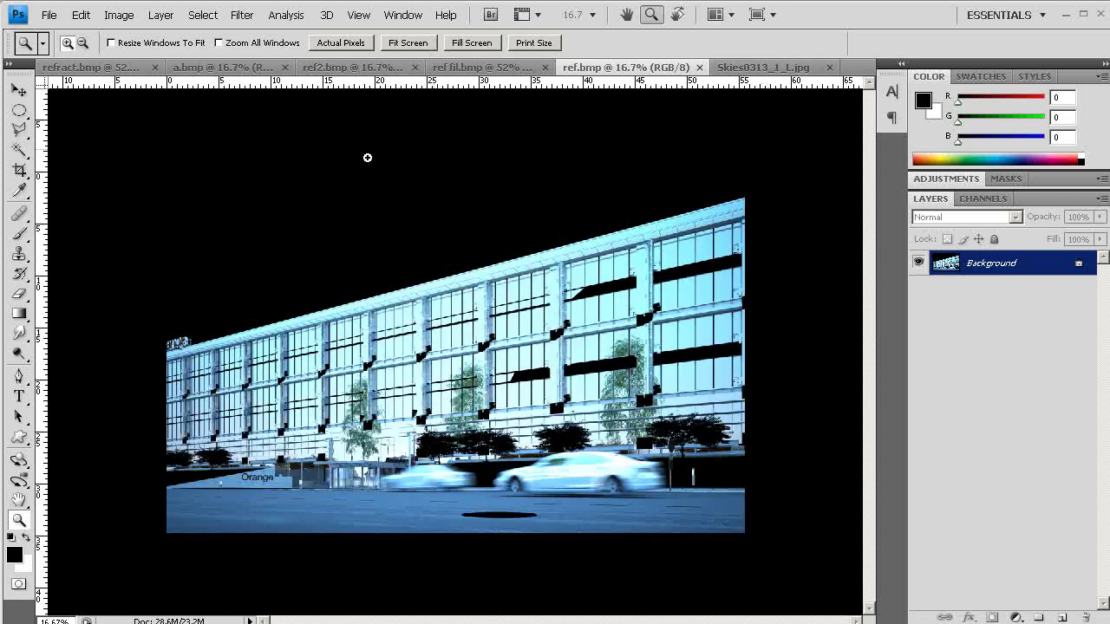
{"action": "left_click", "coordinate": [93, 68]}
{"action": "left_click", "coordinate": [982, 484]}
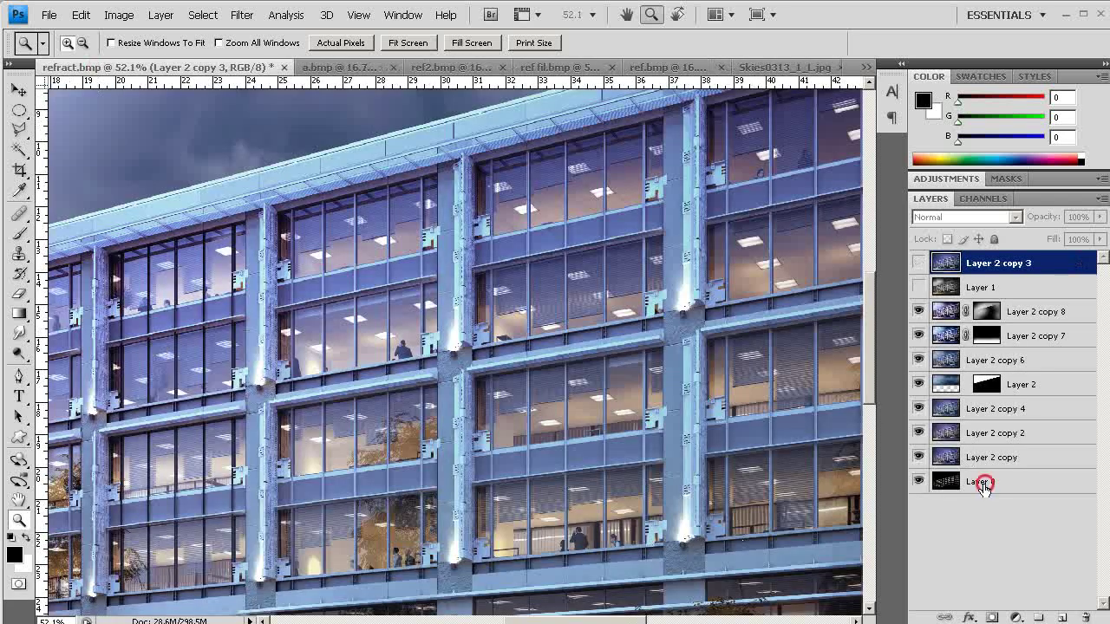
{"action": "left_click_drag", "start_coordinate": [1056, 495], "coordinate": [921, 269]}
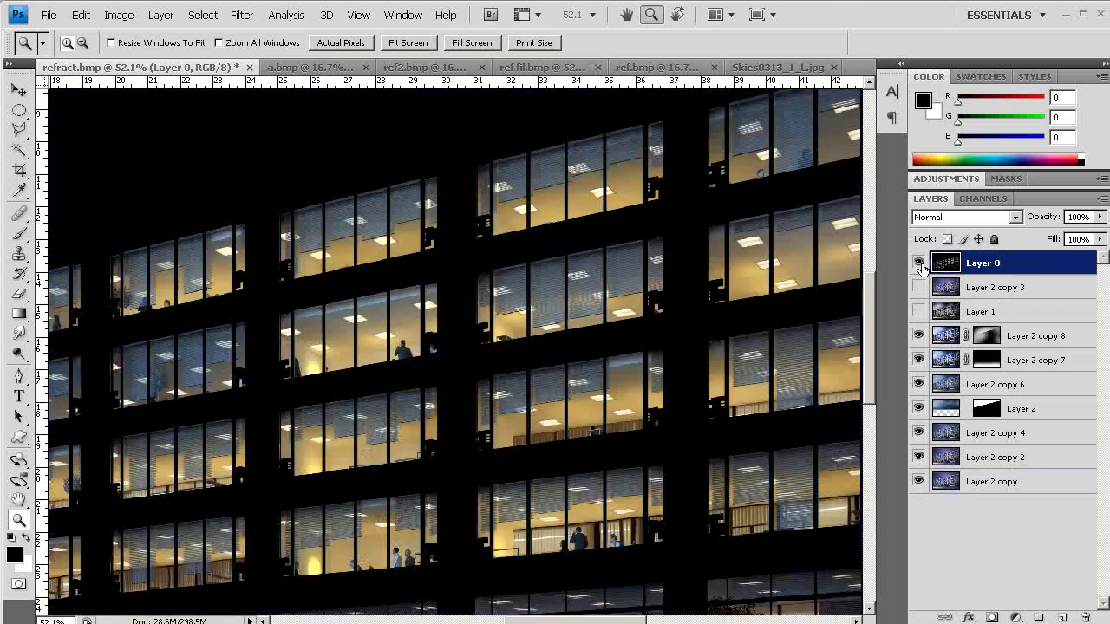
{"action": "left_click", "coordinate": [919, 264]}
{"action": "left_click", "coordinate": [919, 264]}
{"action": "left_click", "coordinate": [918, 264]}
{"action": "left_click", "coordinate": [918, 263]}
Zoom out to 12.5% and load Layer 0's contents as a selection
{"action": "left_click", "coordinate": [639, 359], "text": "alt"}
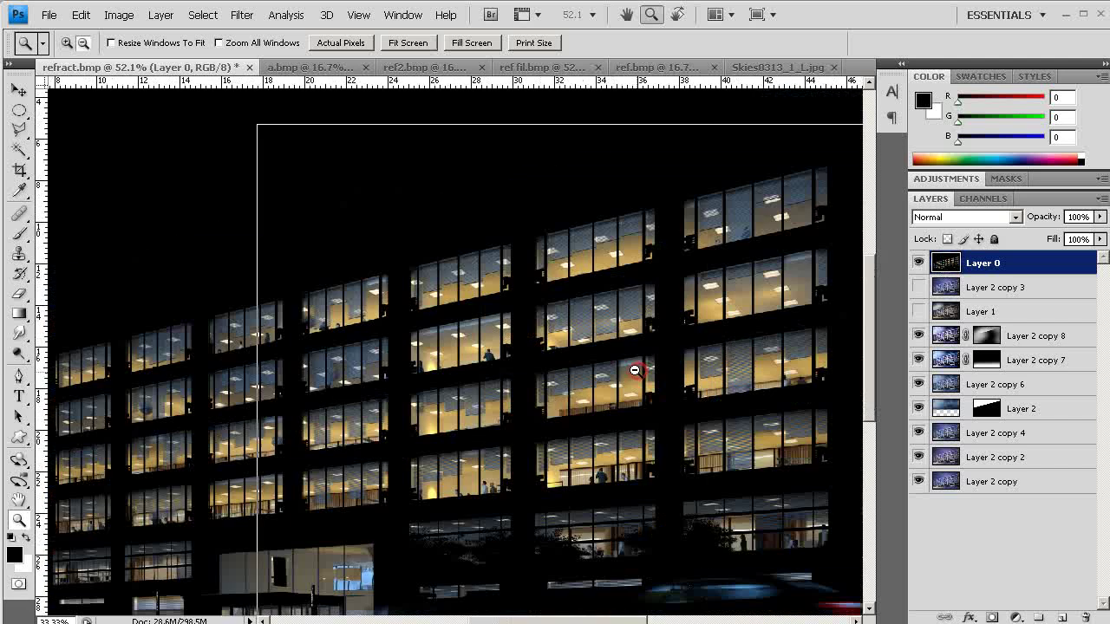
{"action": "left_click", "coordinate": [647, 369], "text": "alt"}
{"action": "left_click", "coordinate": [658, 368], "text": "alt"}
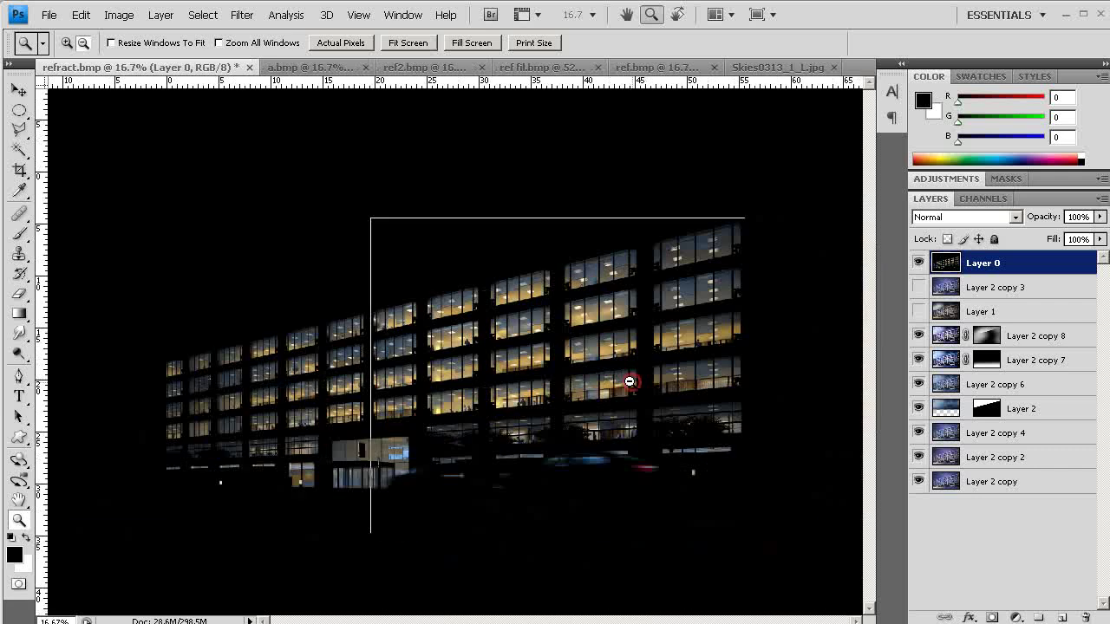
{"action": "left_click", "coordinate": [661, 367], "text": "alt"}
{"action": "left_click", "coordinate": [945, 262], "text": "ctrl"}
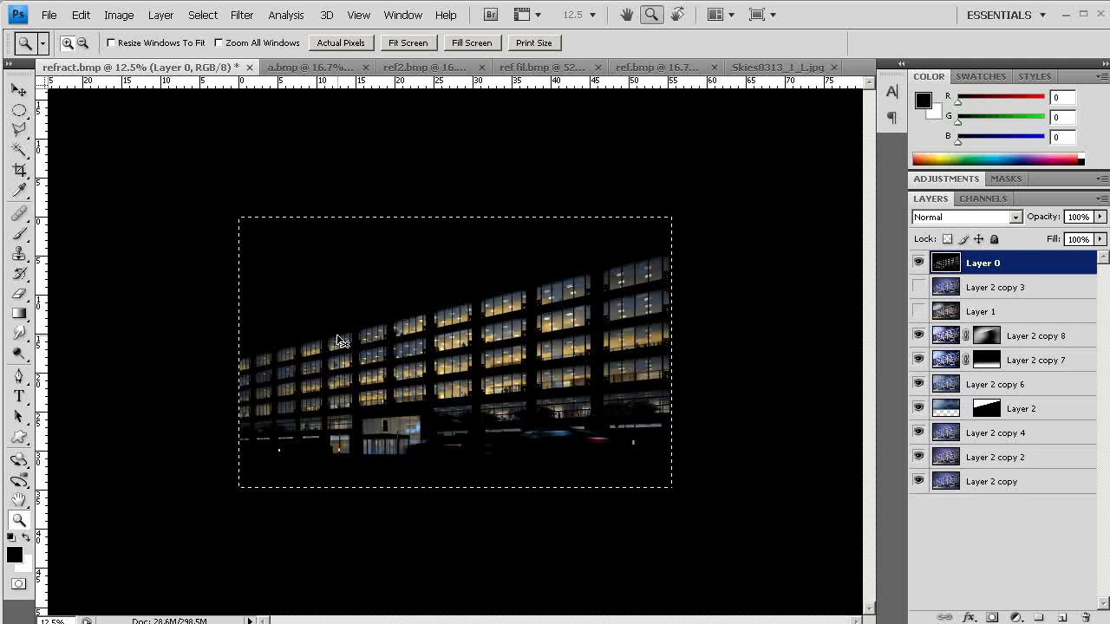
Create a clipboard-sized document named 'refr', undo the wrong sky paste, and go back to refract.bmp
{"action": "key", "text": "ctrl+n"}
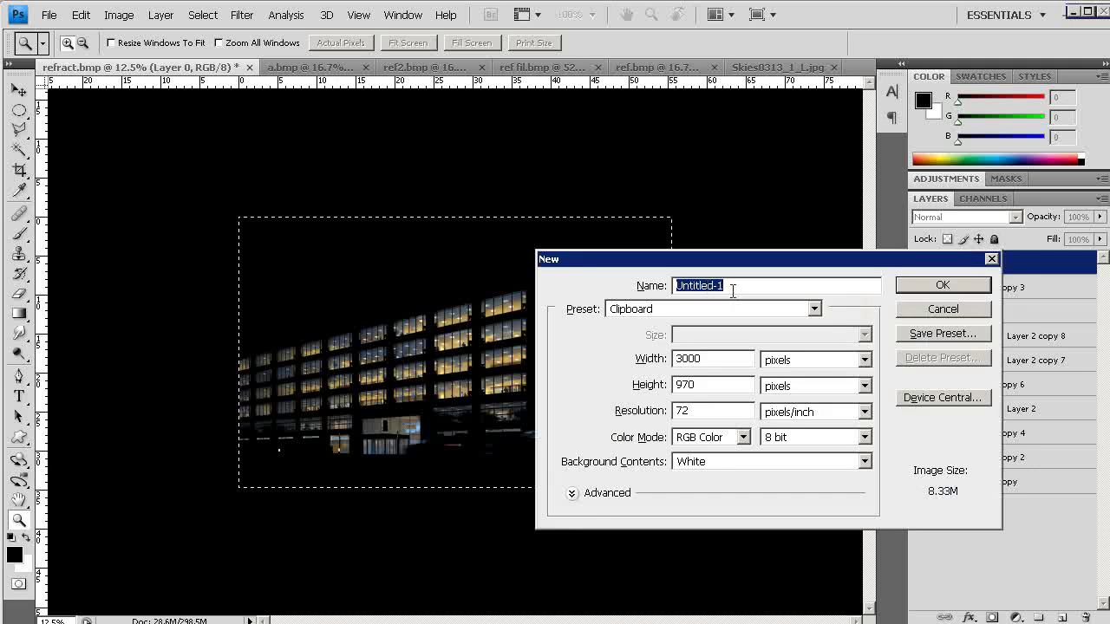
{"action": "type", "text": "refr"}
{"action": "left_click", "coordinate": [933, 289]}
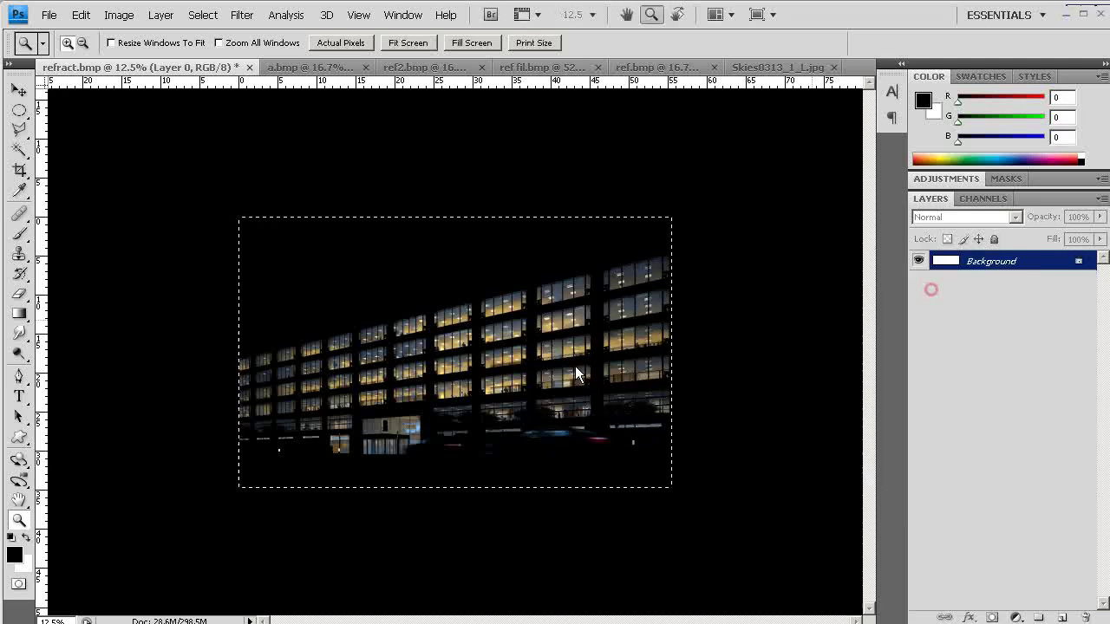
{"action": "key", "text": "ctrl+v"}
{"action": "key", "text": "ctrl+z"}
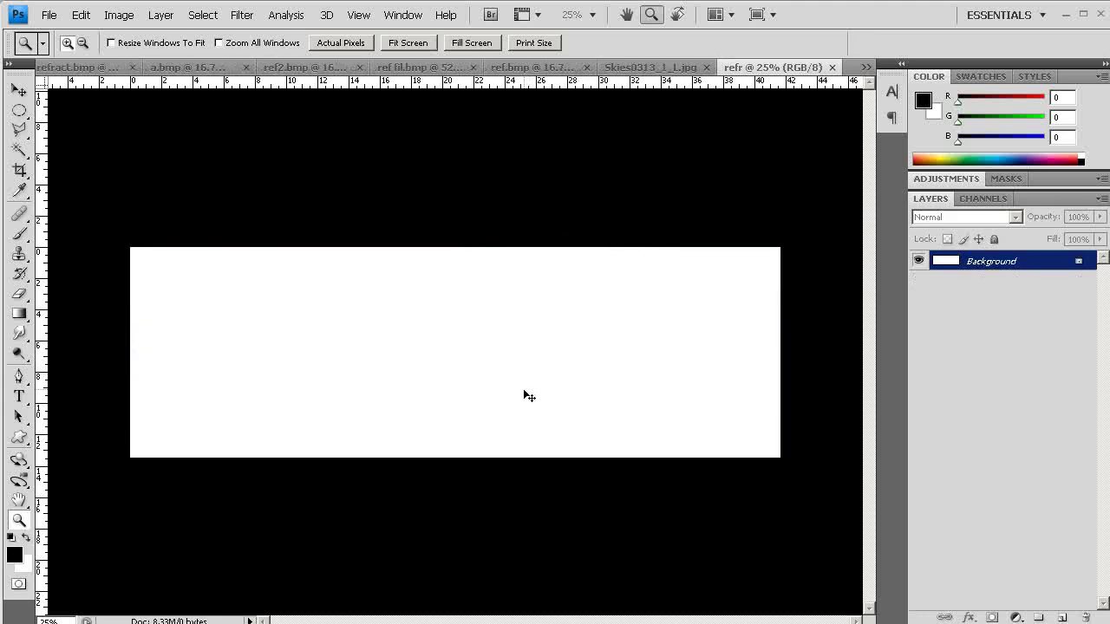
{"action": "left_click", "coordinate": [90, 66]}
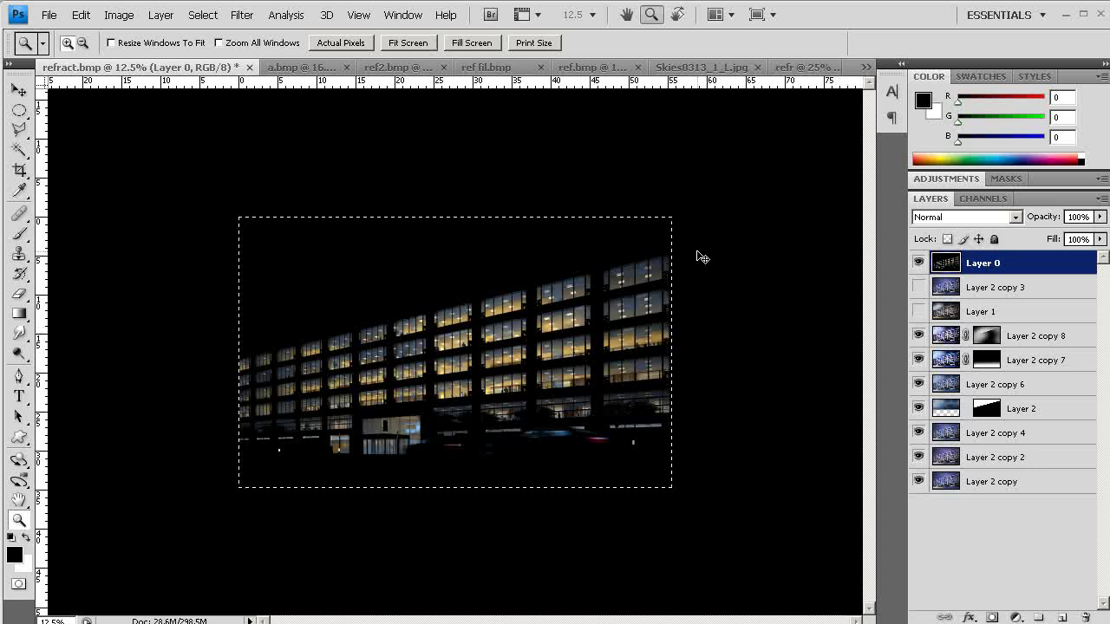
Create a 4000 × 2501 Untitled-1 document and paste the lit-window pass as Layer 1
{"action": "key", "text": "ctrl+n"}
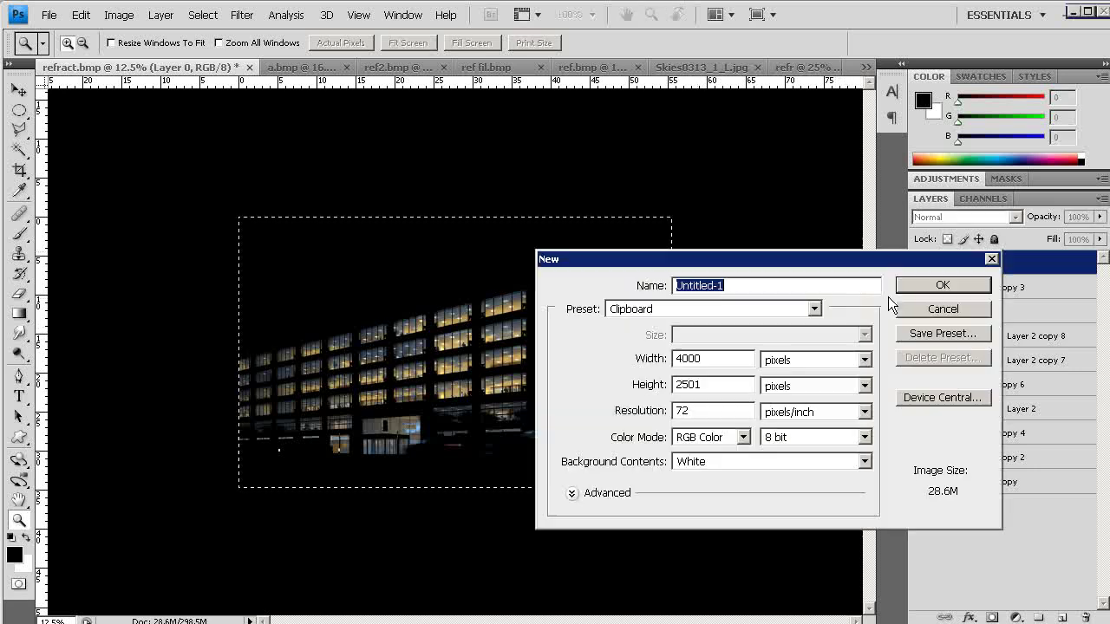
{"action": "left_click", "coordinate": [929, 293]}
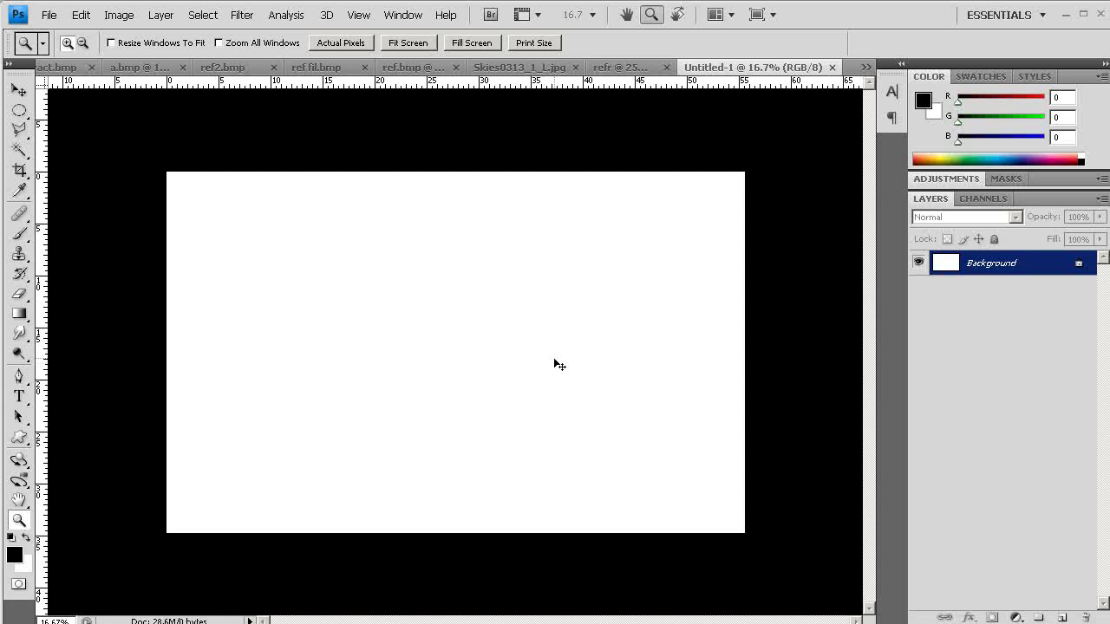
{"action": "key", "text": "ctrl+v"}
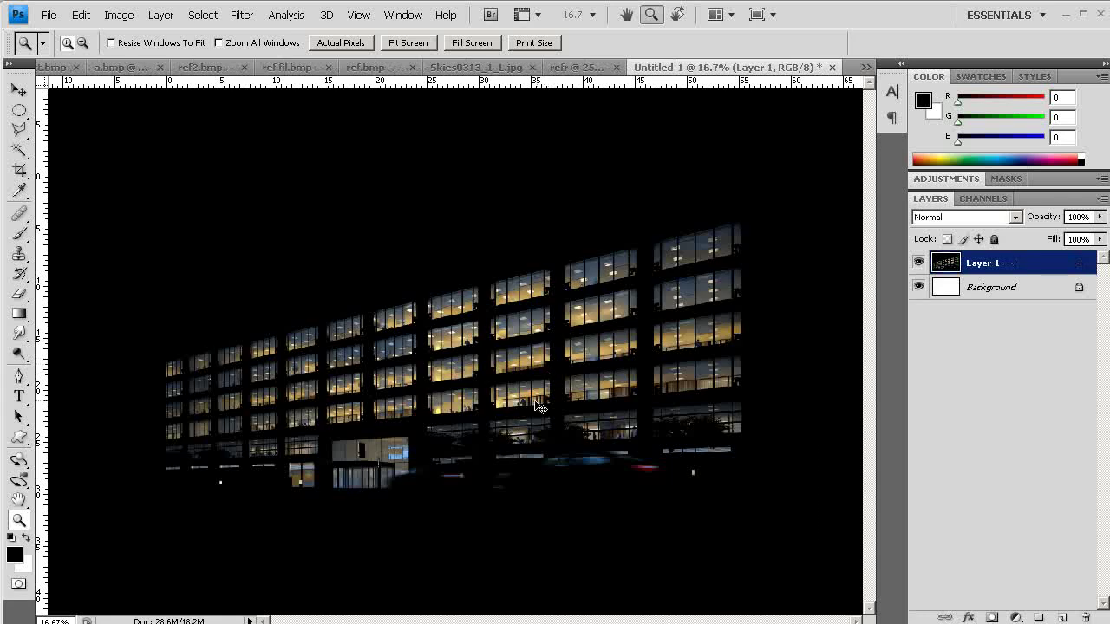